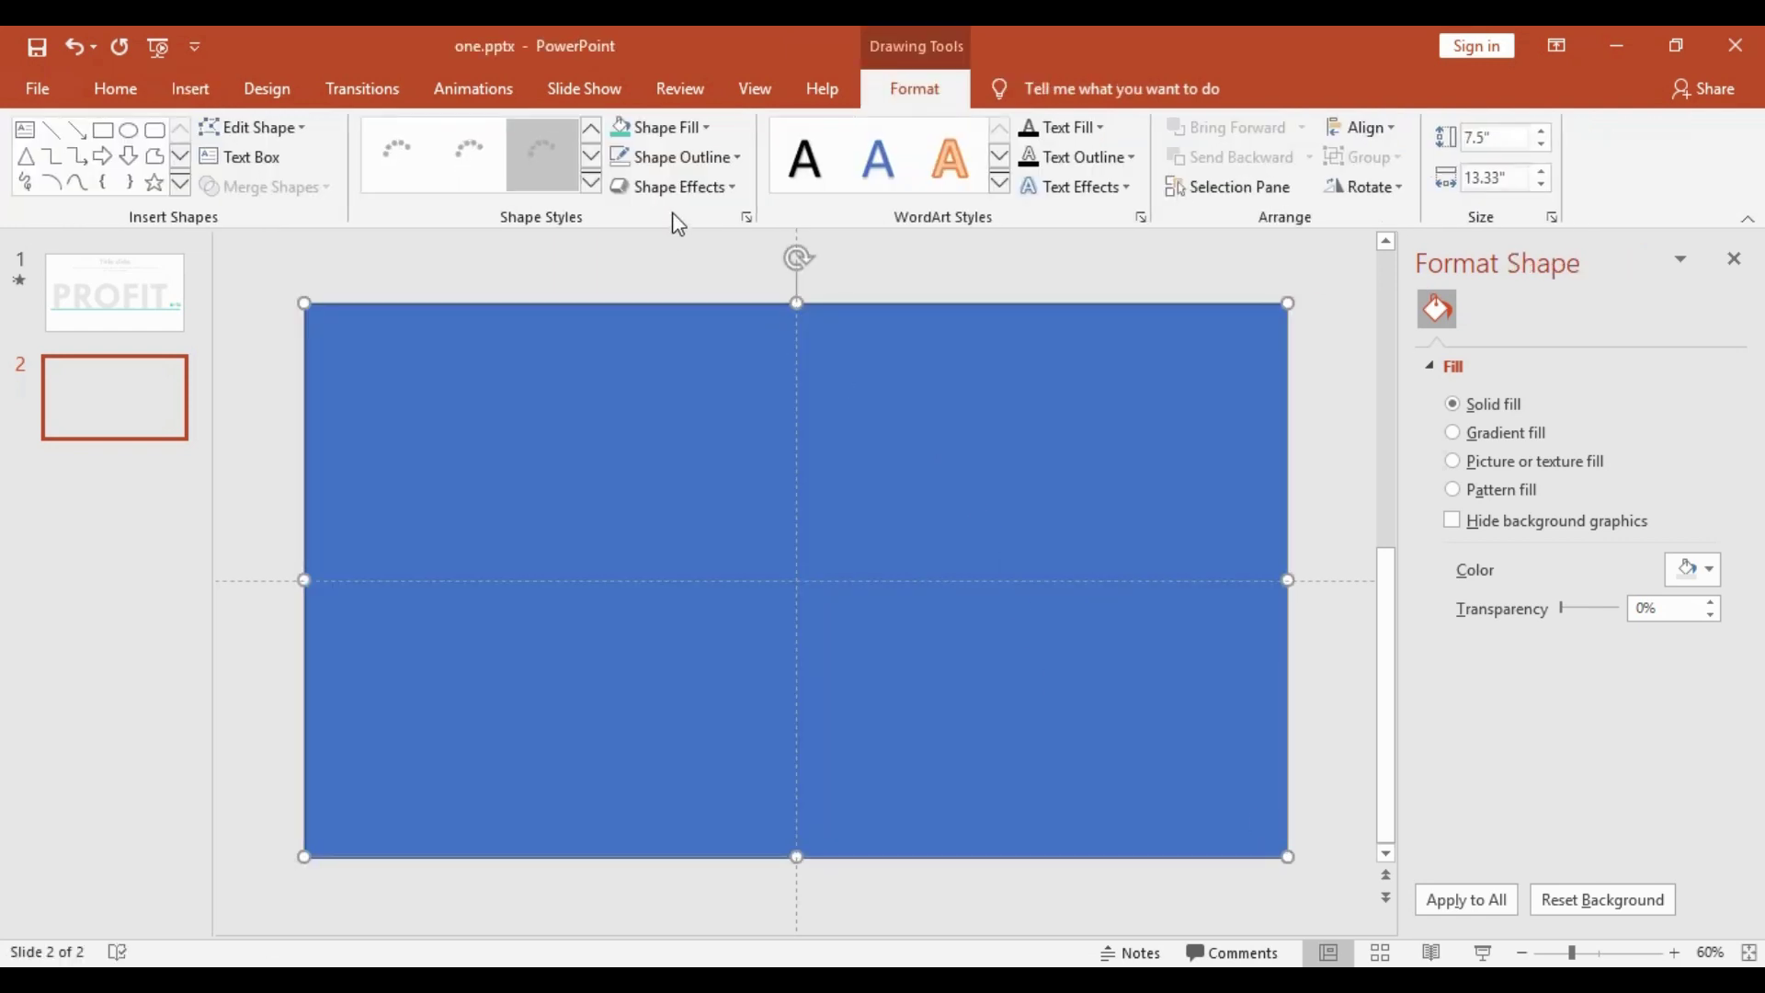
Step: Give the slide-sized rectangle a White fill and No Outline
click(704, 128)
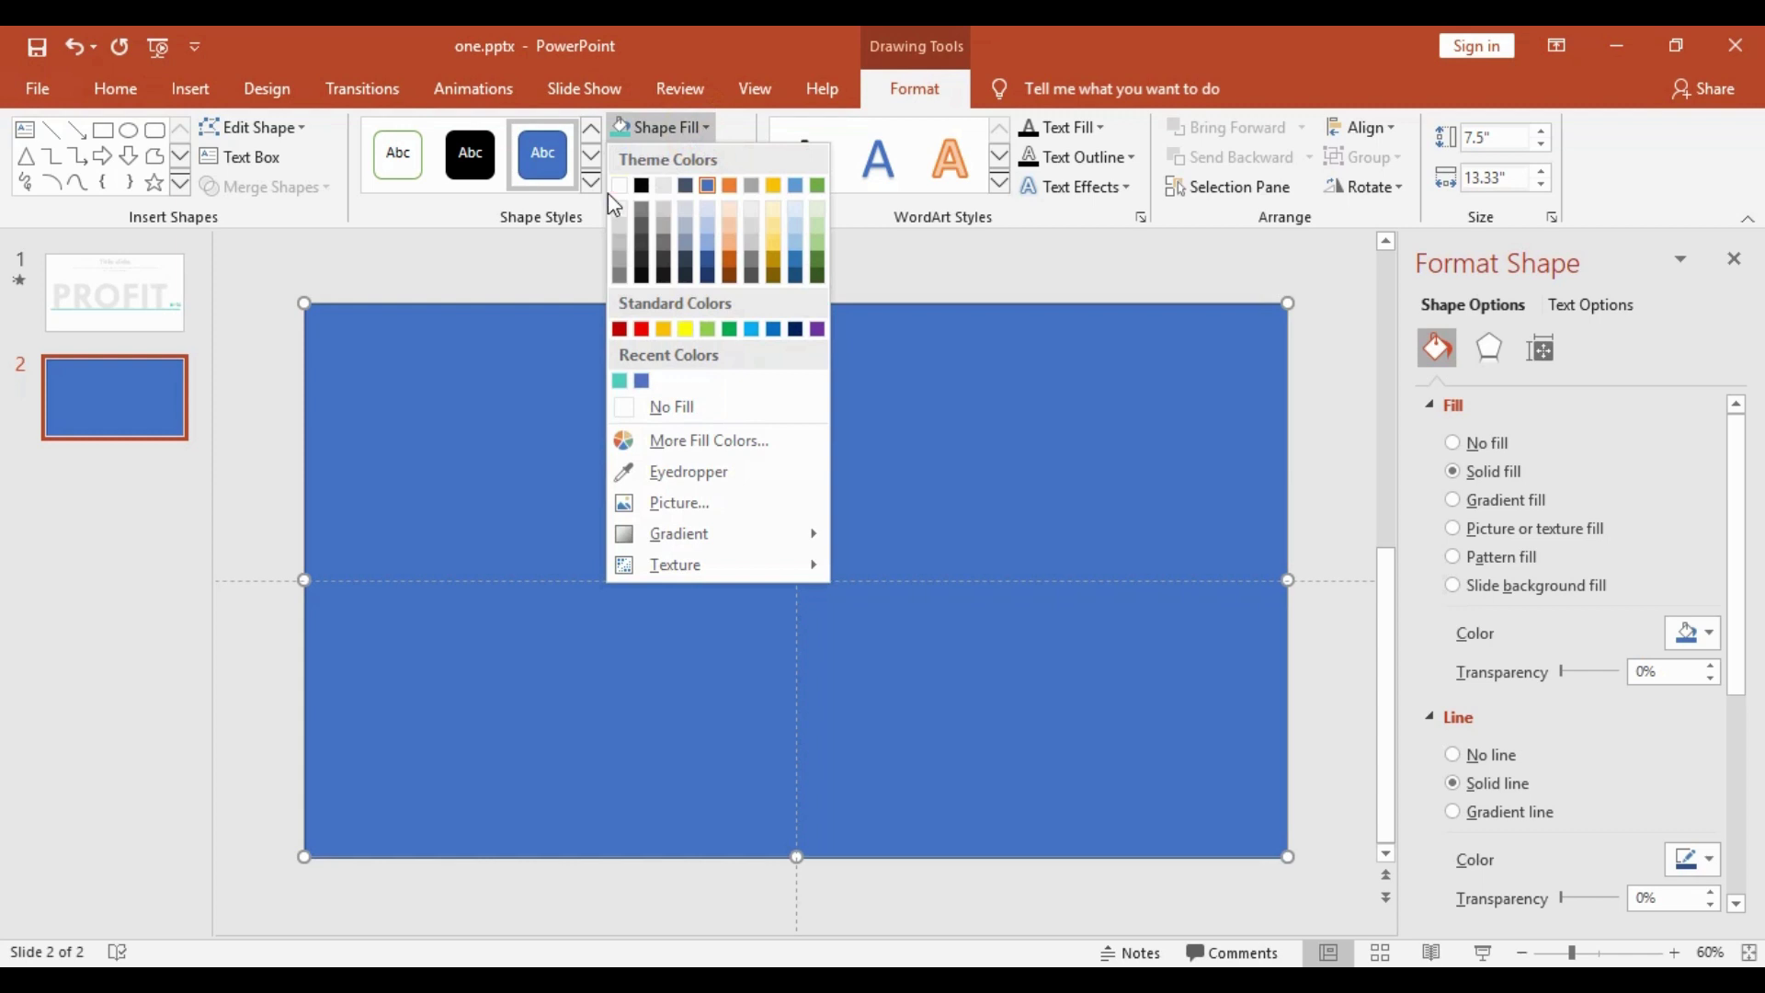
click(614, 189)
click(732, 157)
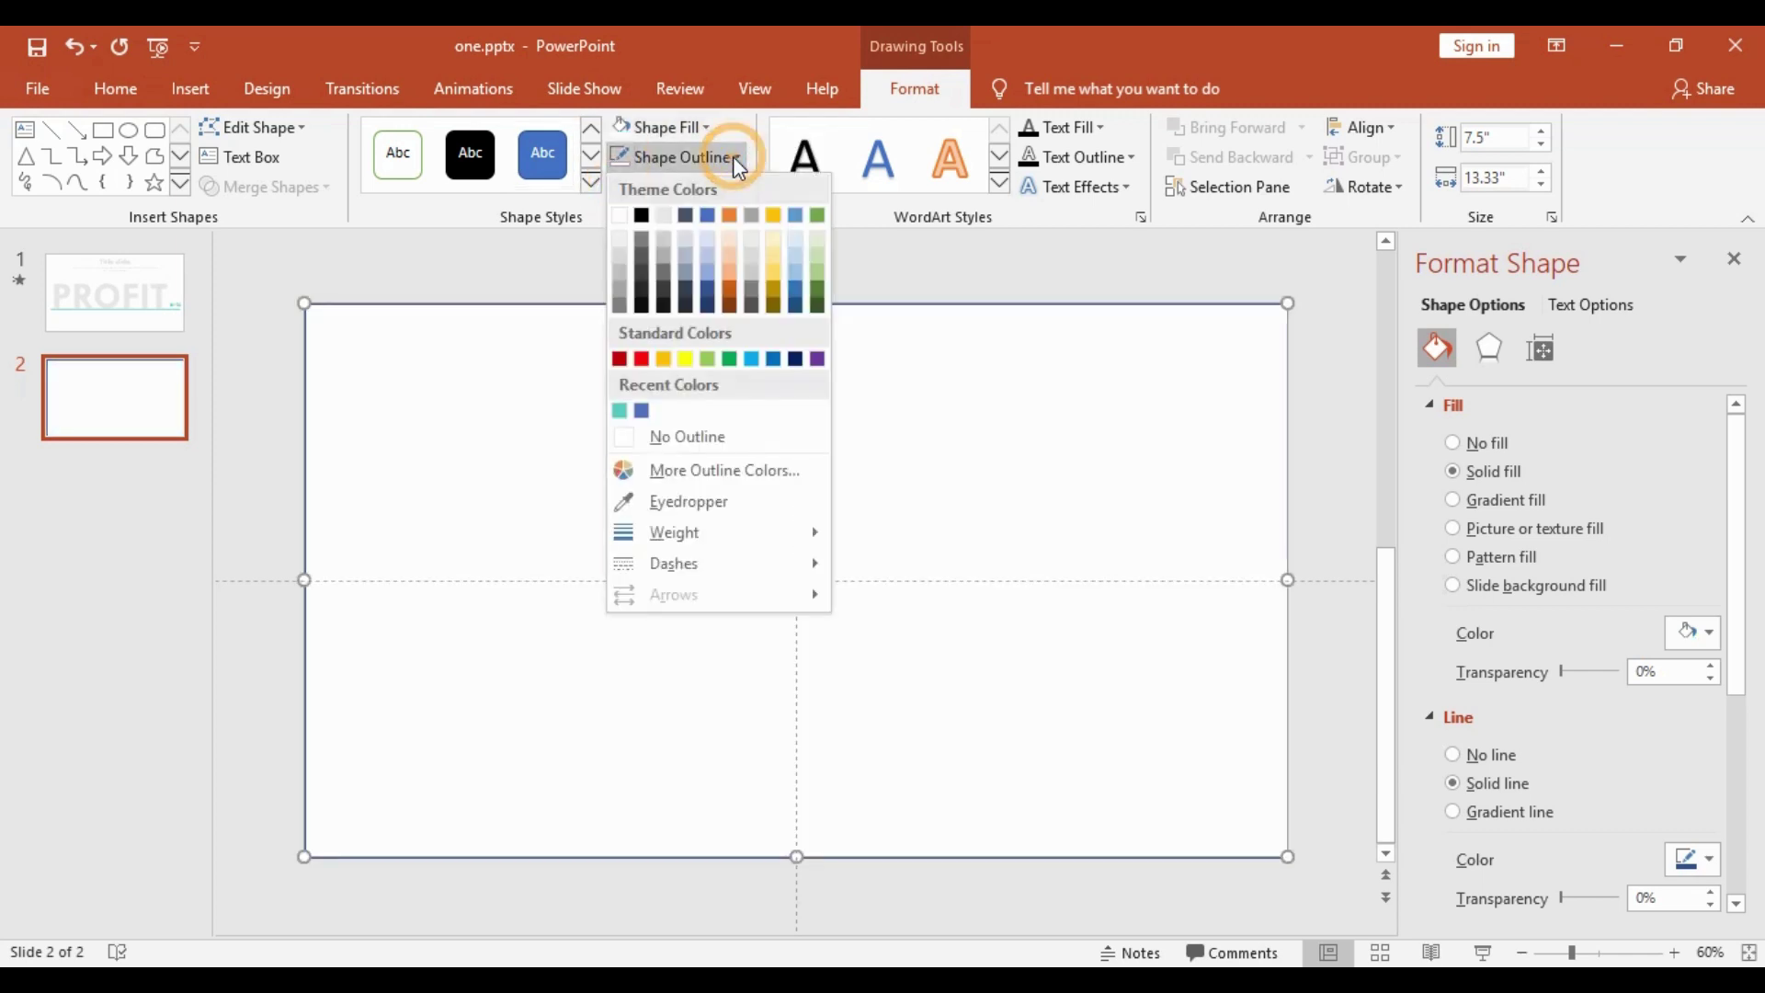
click(680, 446)
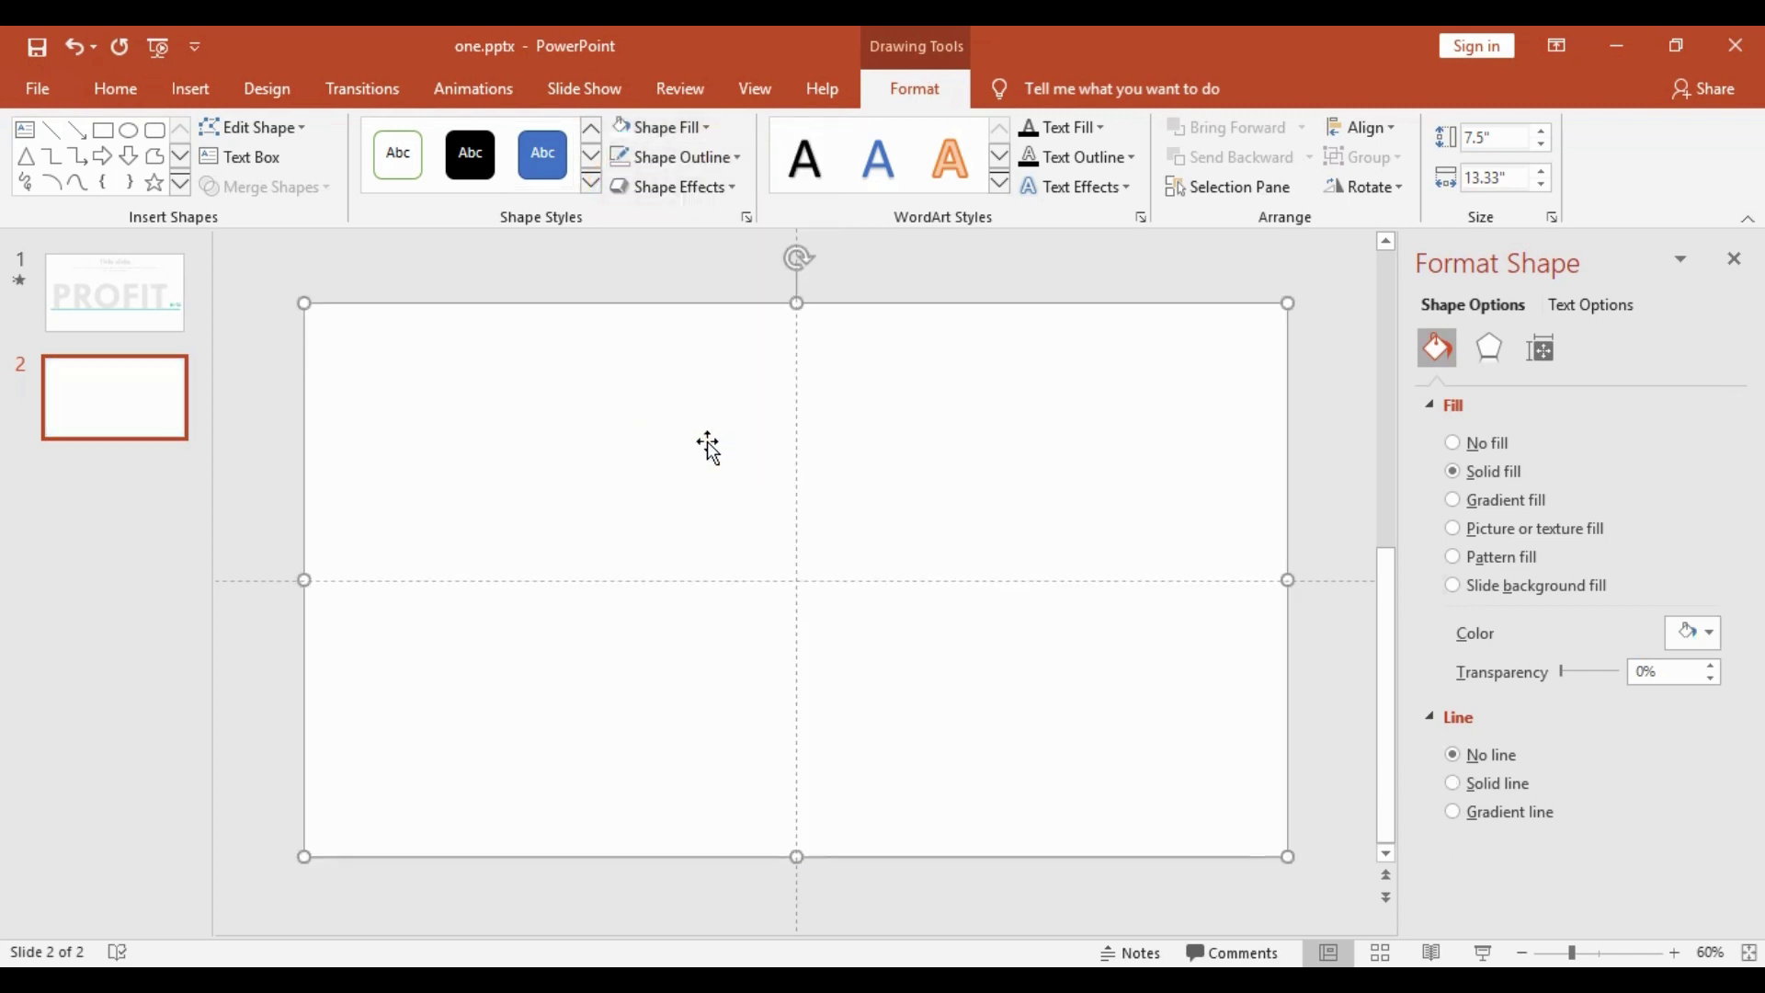
click(201, 99)
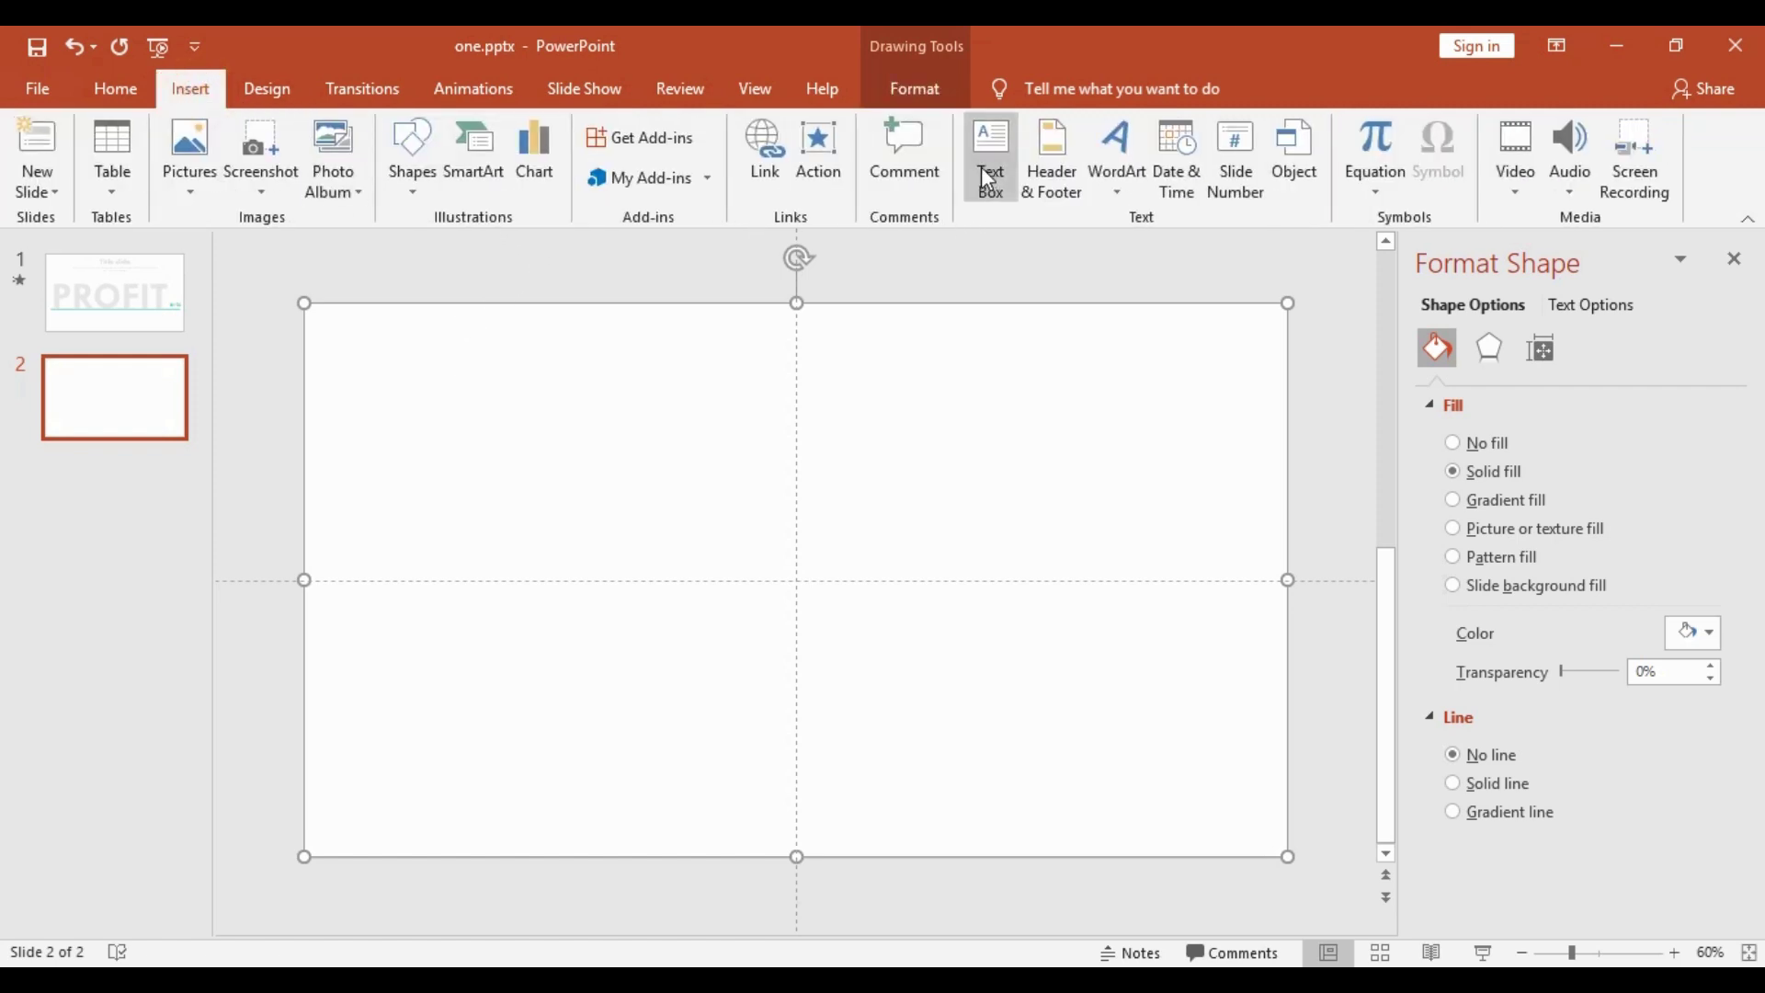
Step: Draw a text box across the slide's middle with the word PROFIT, centre-aligned
click(990, 157)
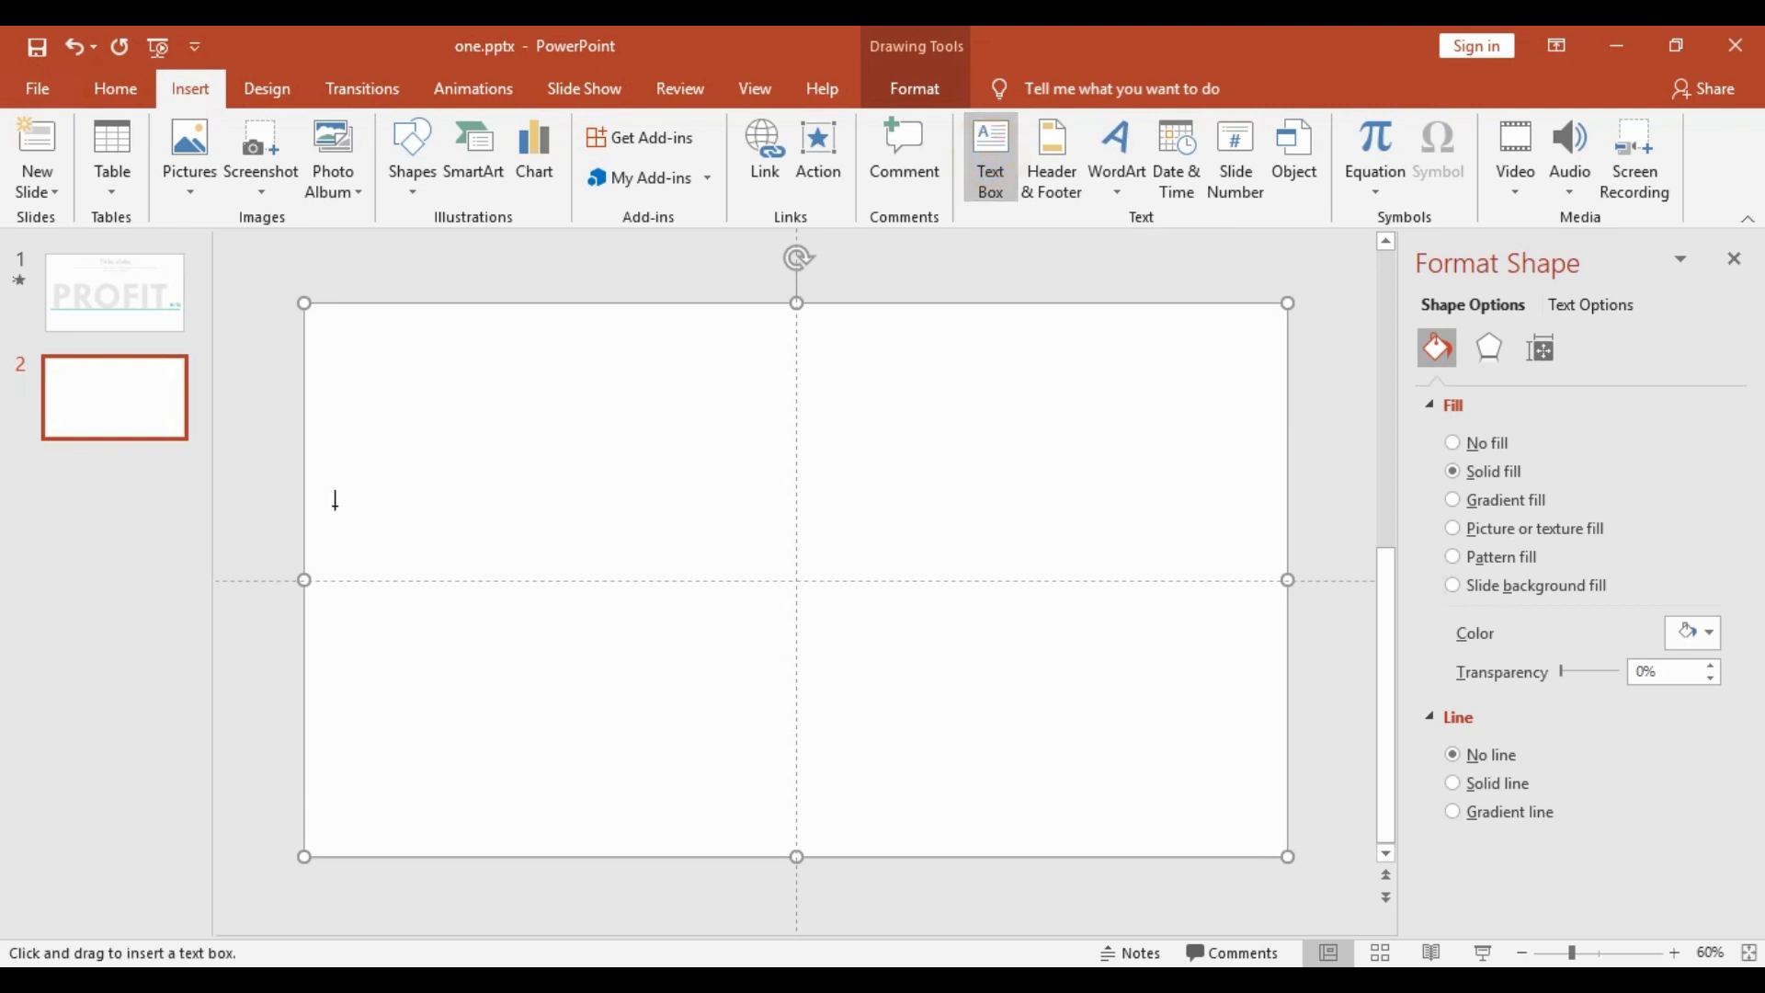
drag(321, 500, 1274, 628)
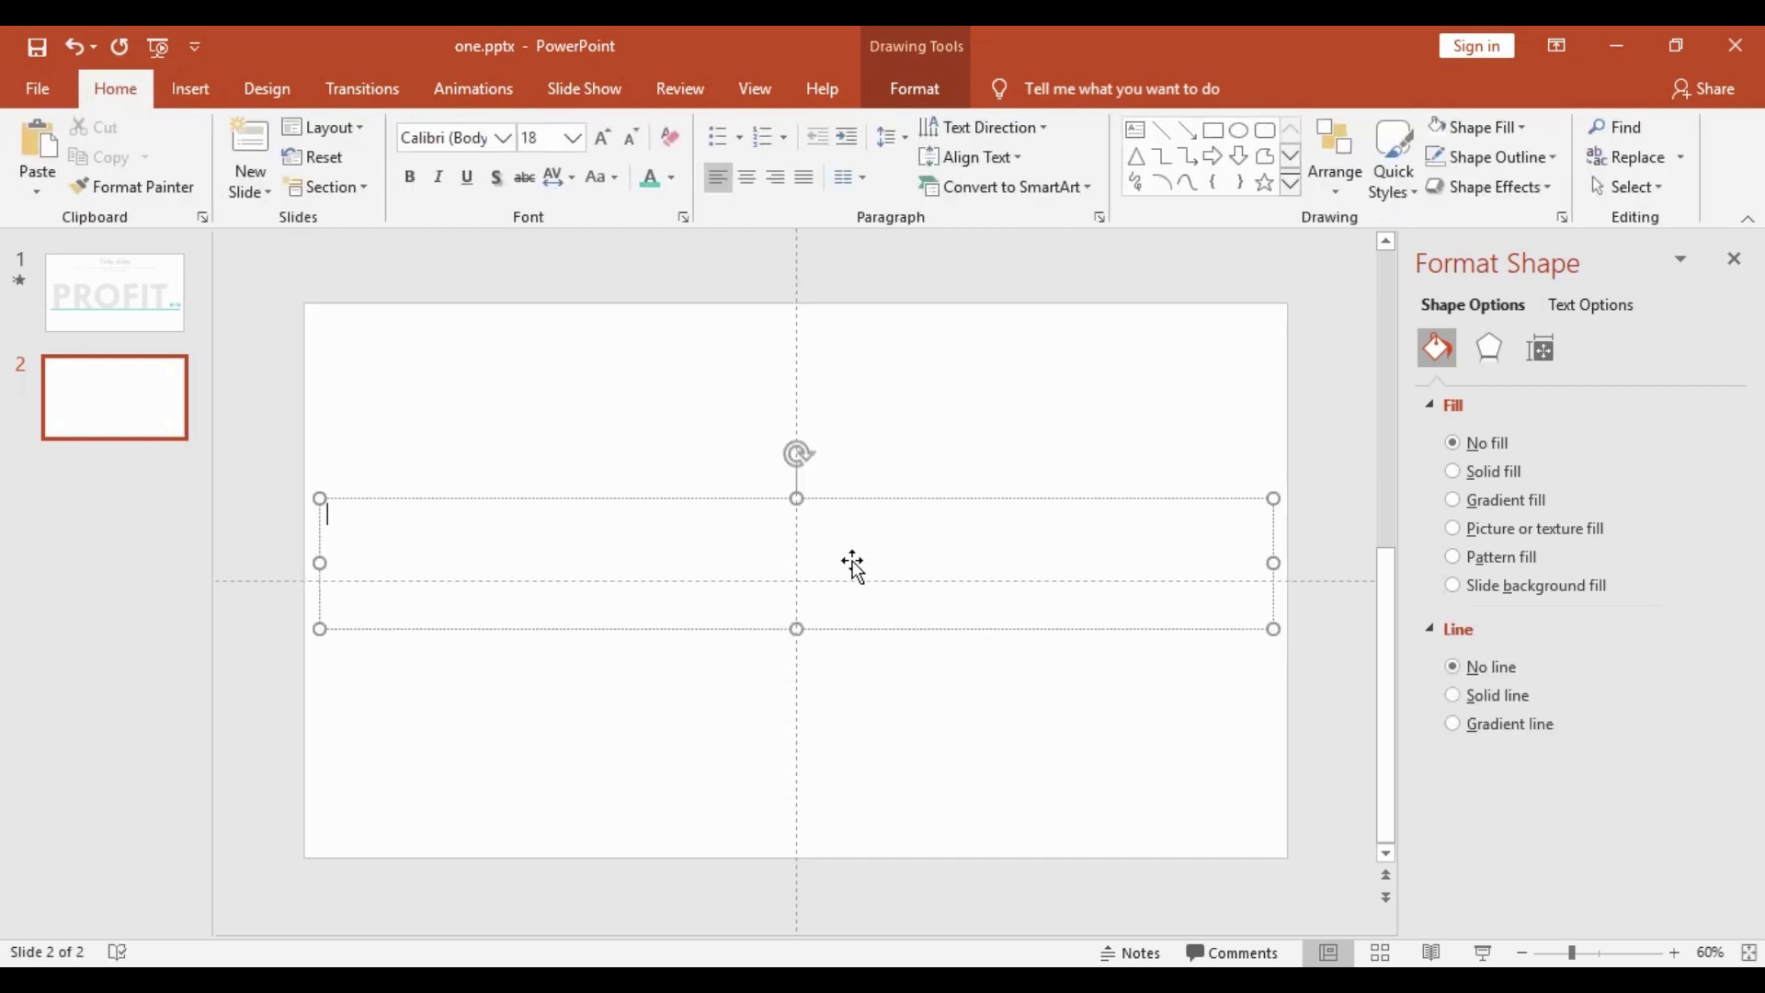
text(PRI)
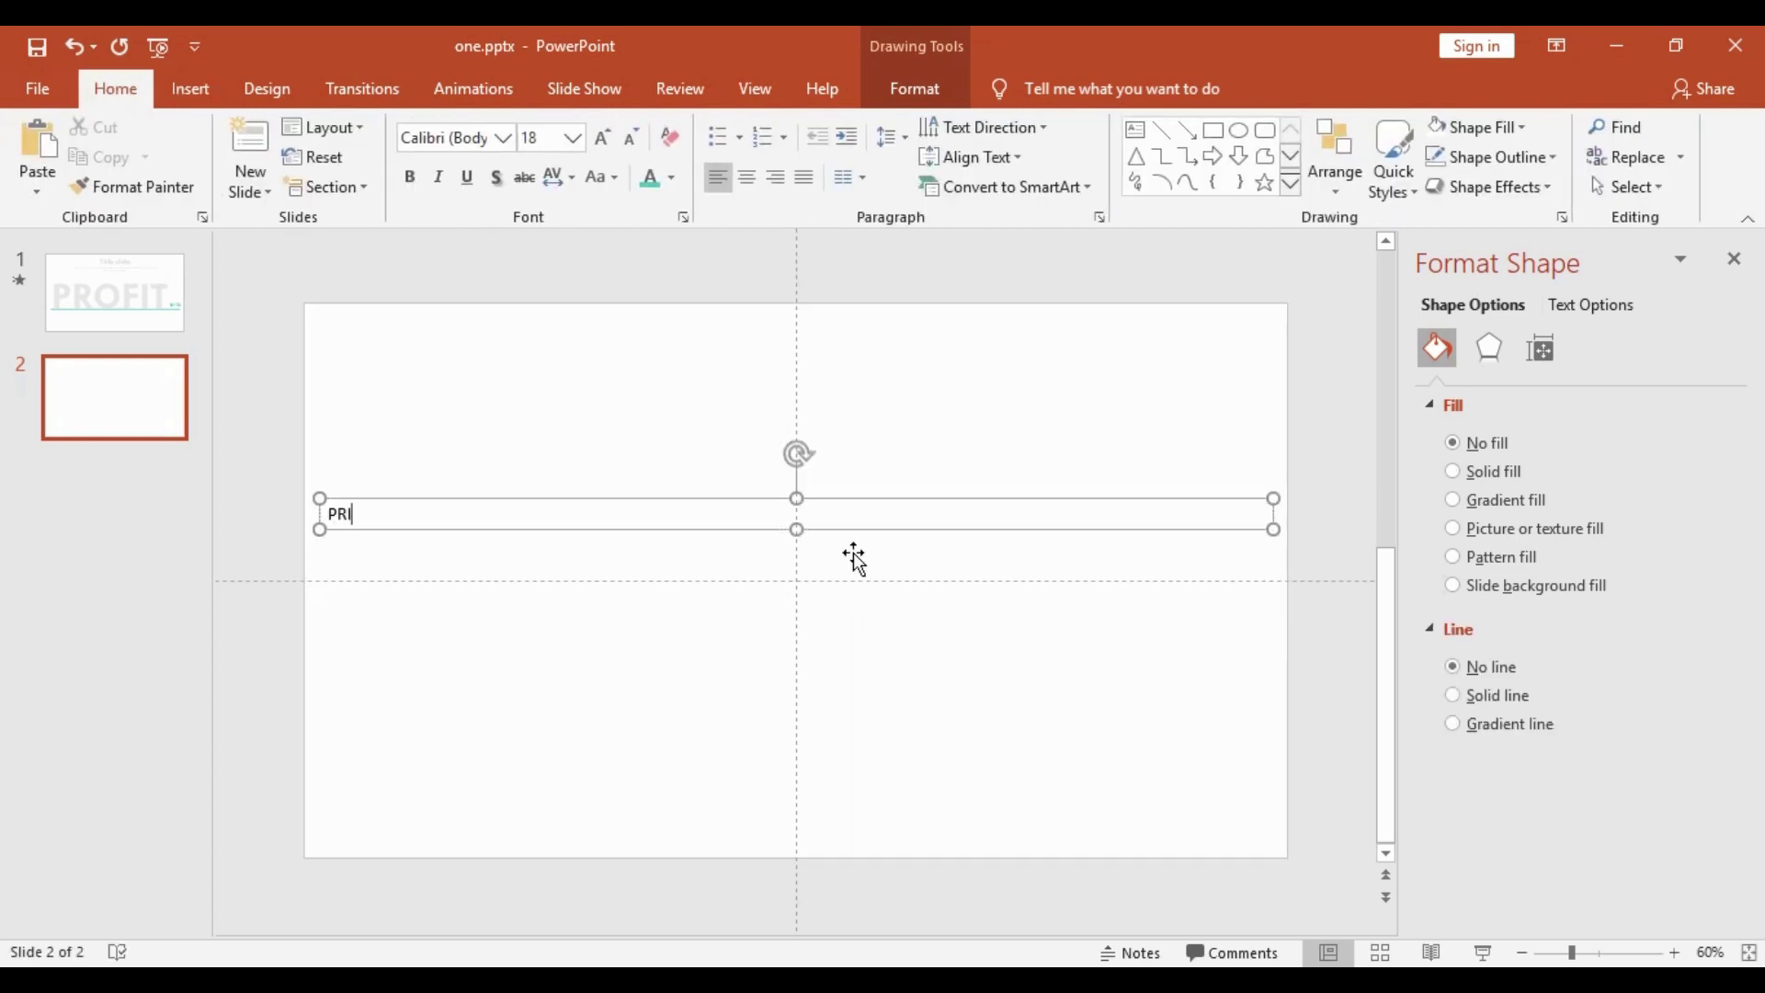
text(OFIT)
click(720, 497)
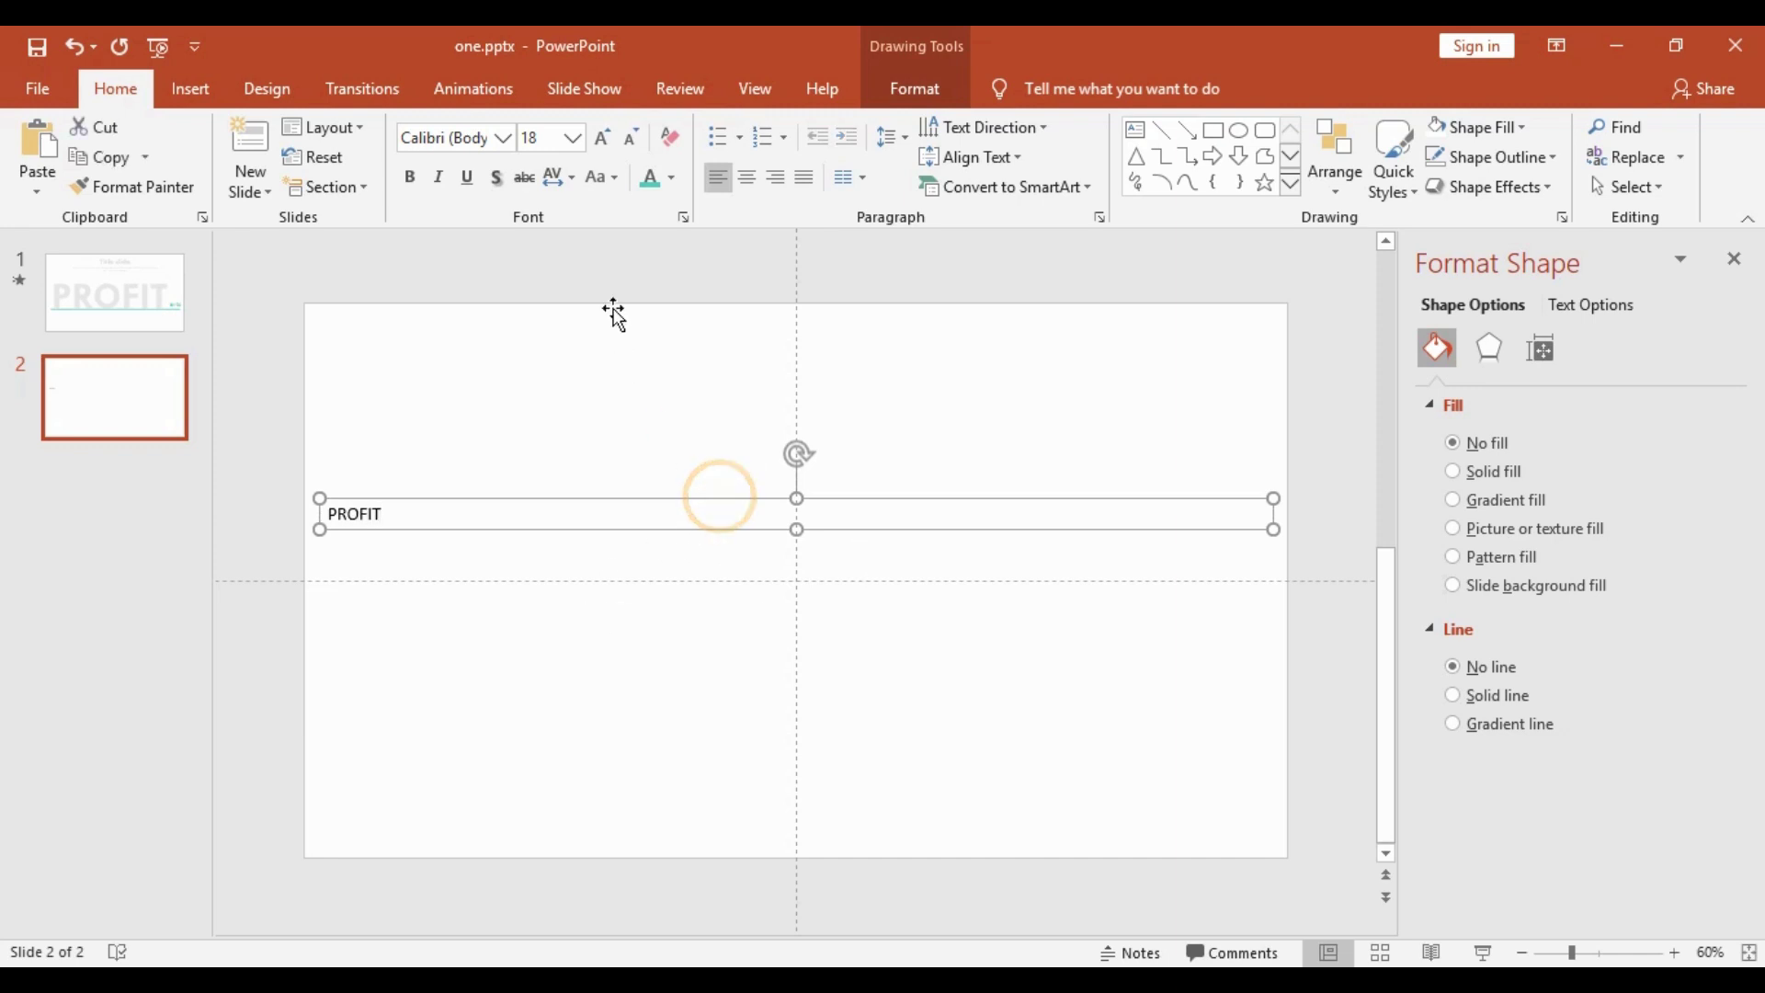
click(746, 188)
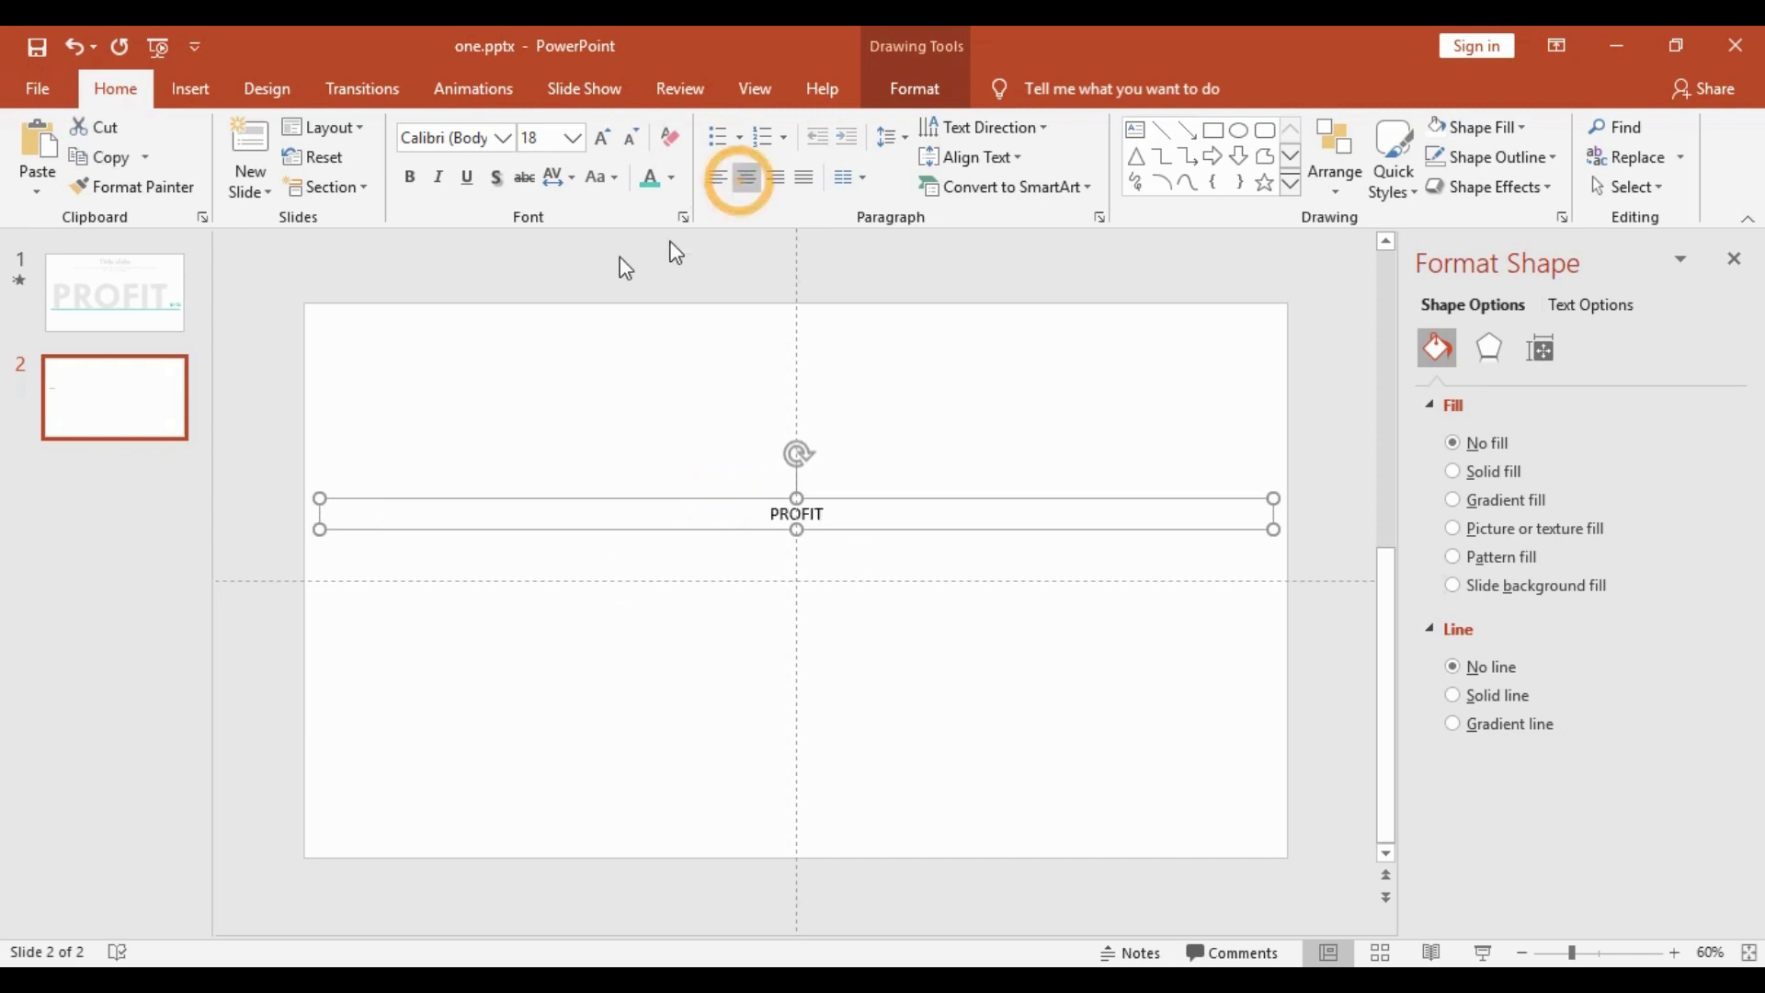
Step: Format PROFIT as bold Tw Cen MT at size 270 and position it on the slide
click(455, 138)
text(Tw Cen MT)
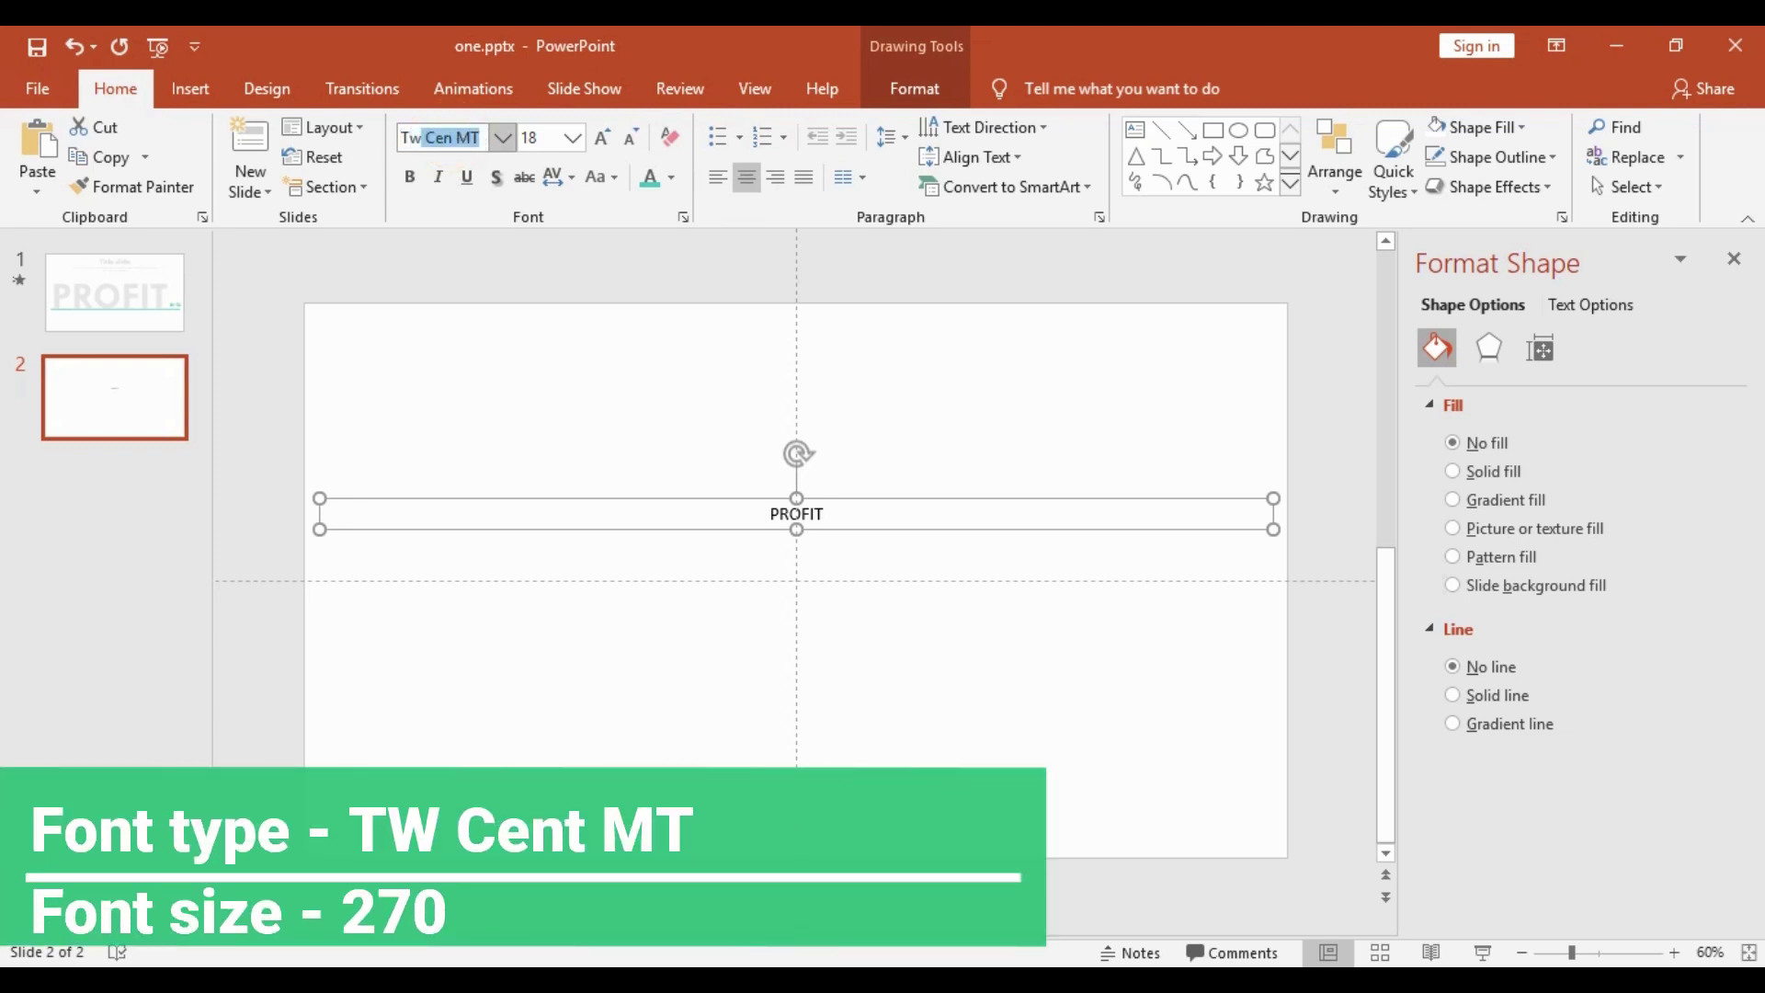
key(Tab)
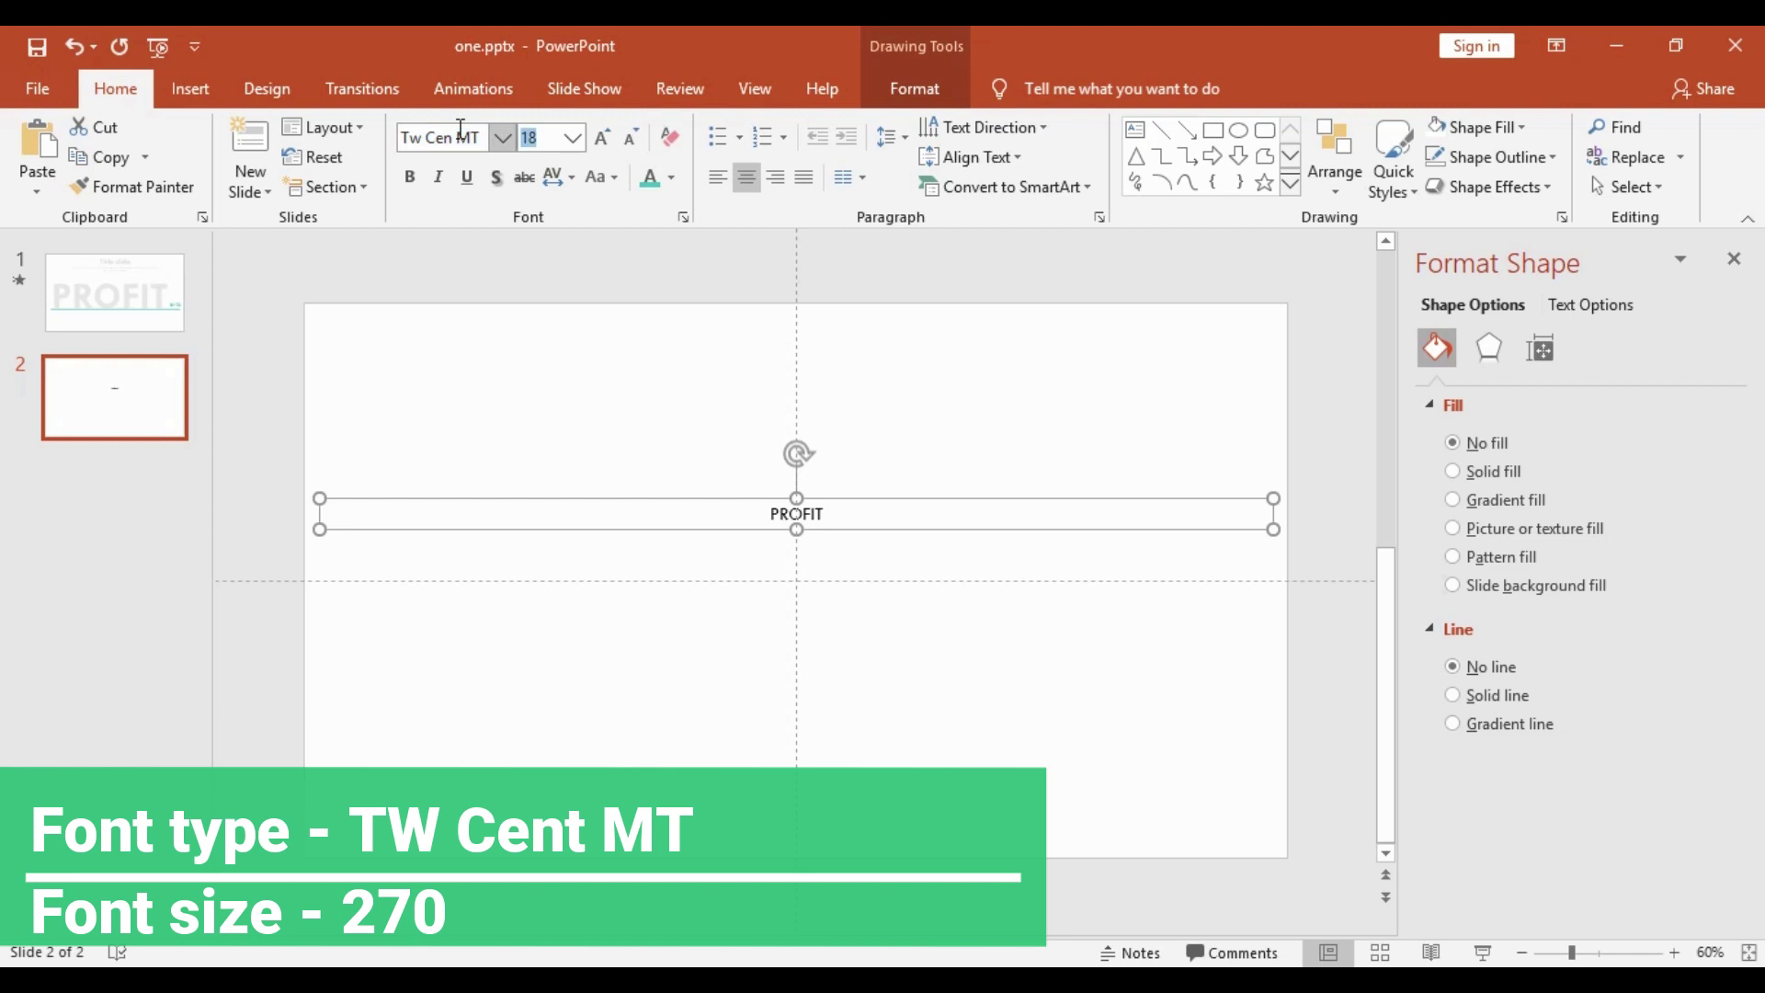
text(270)
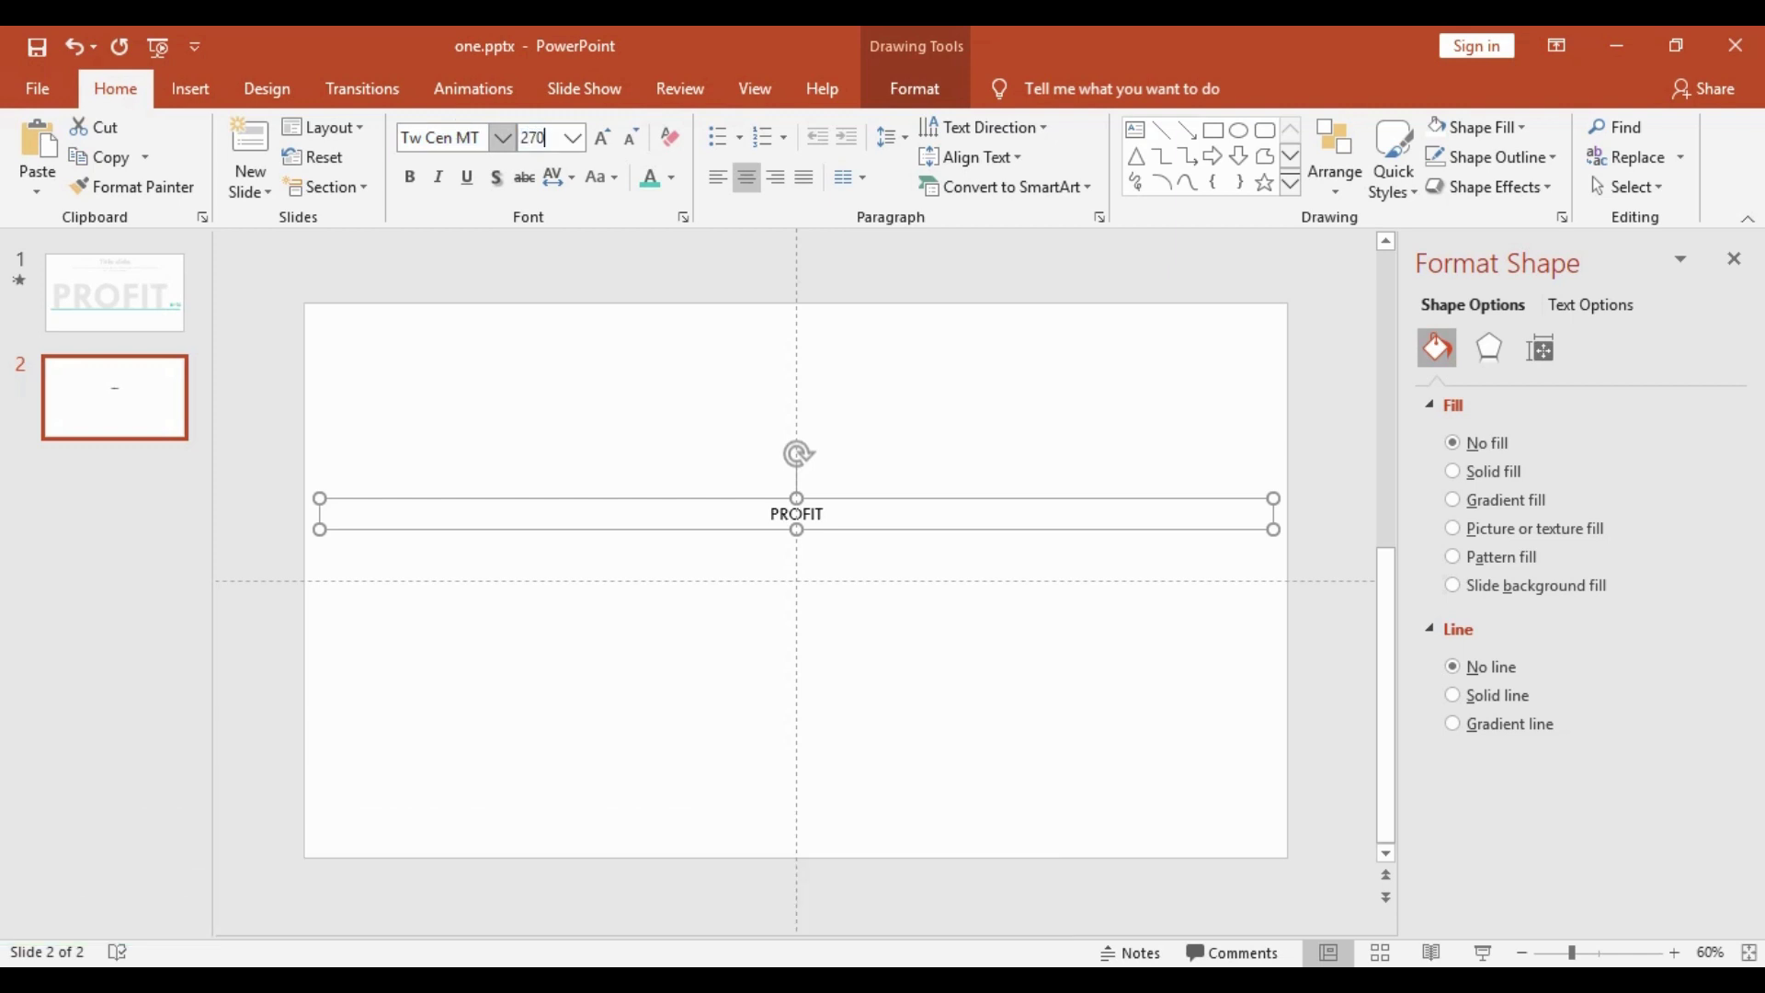
key(Return)
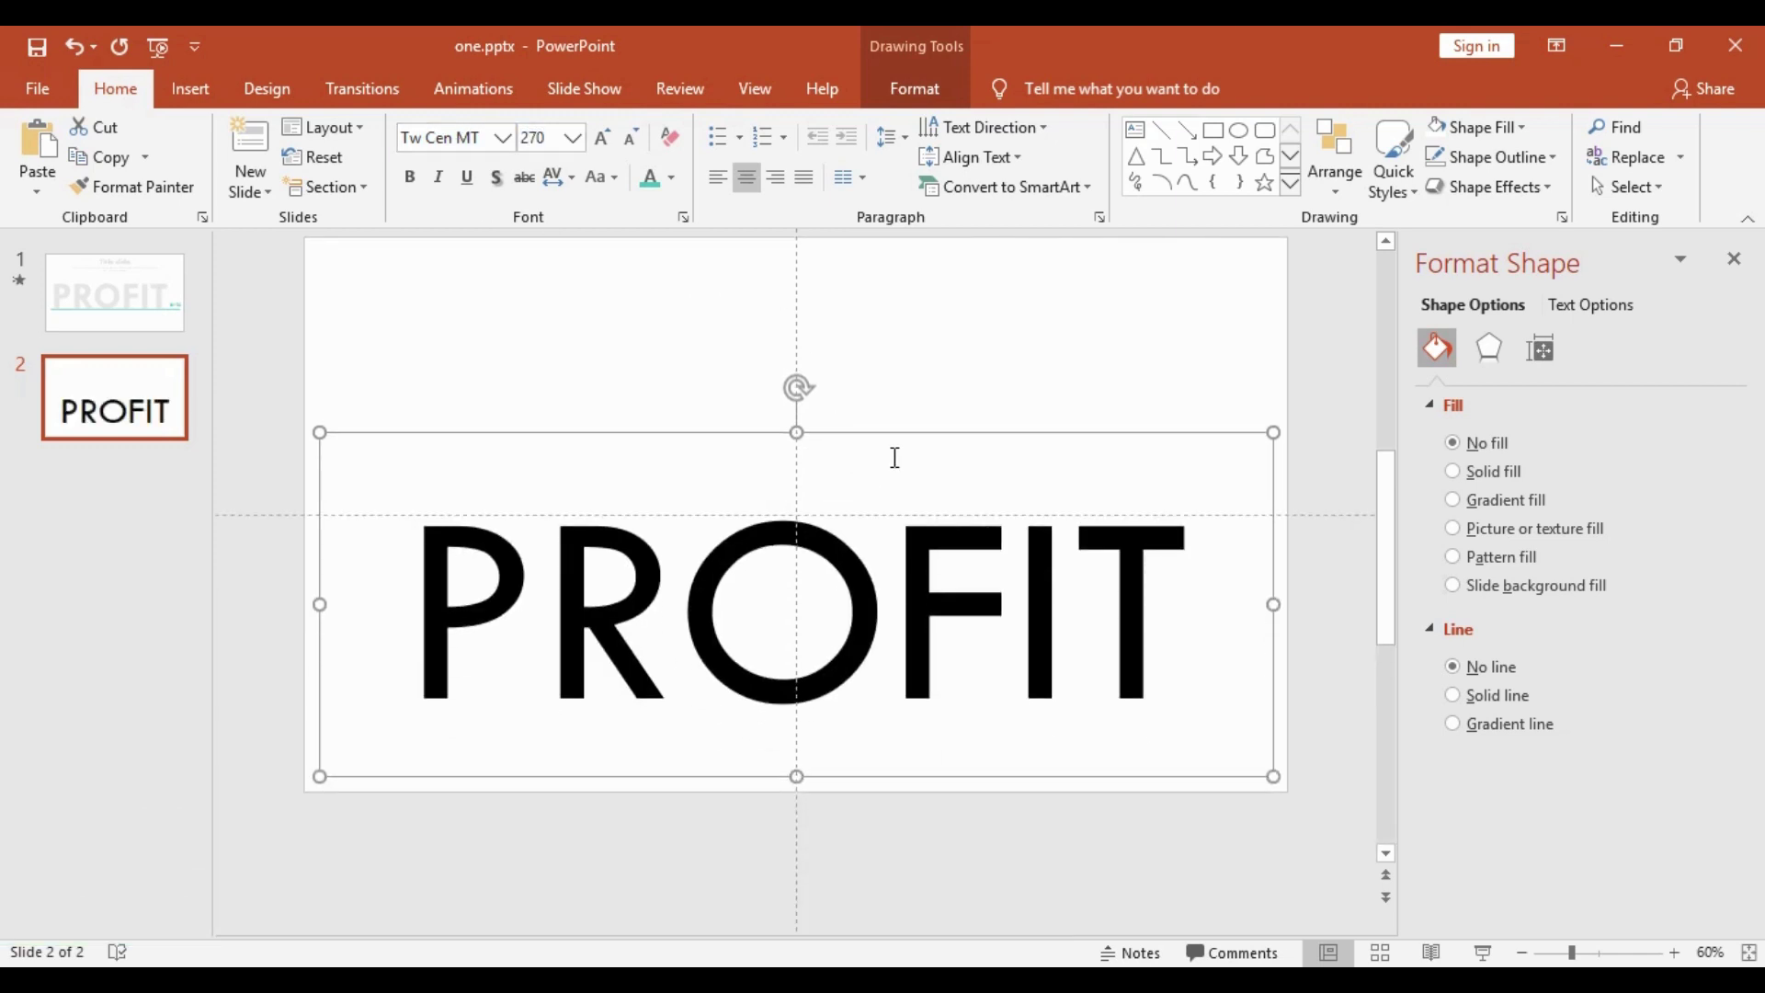
drag(909, 432, 907, 418)
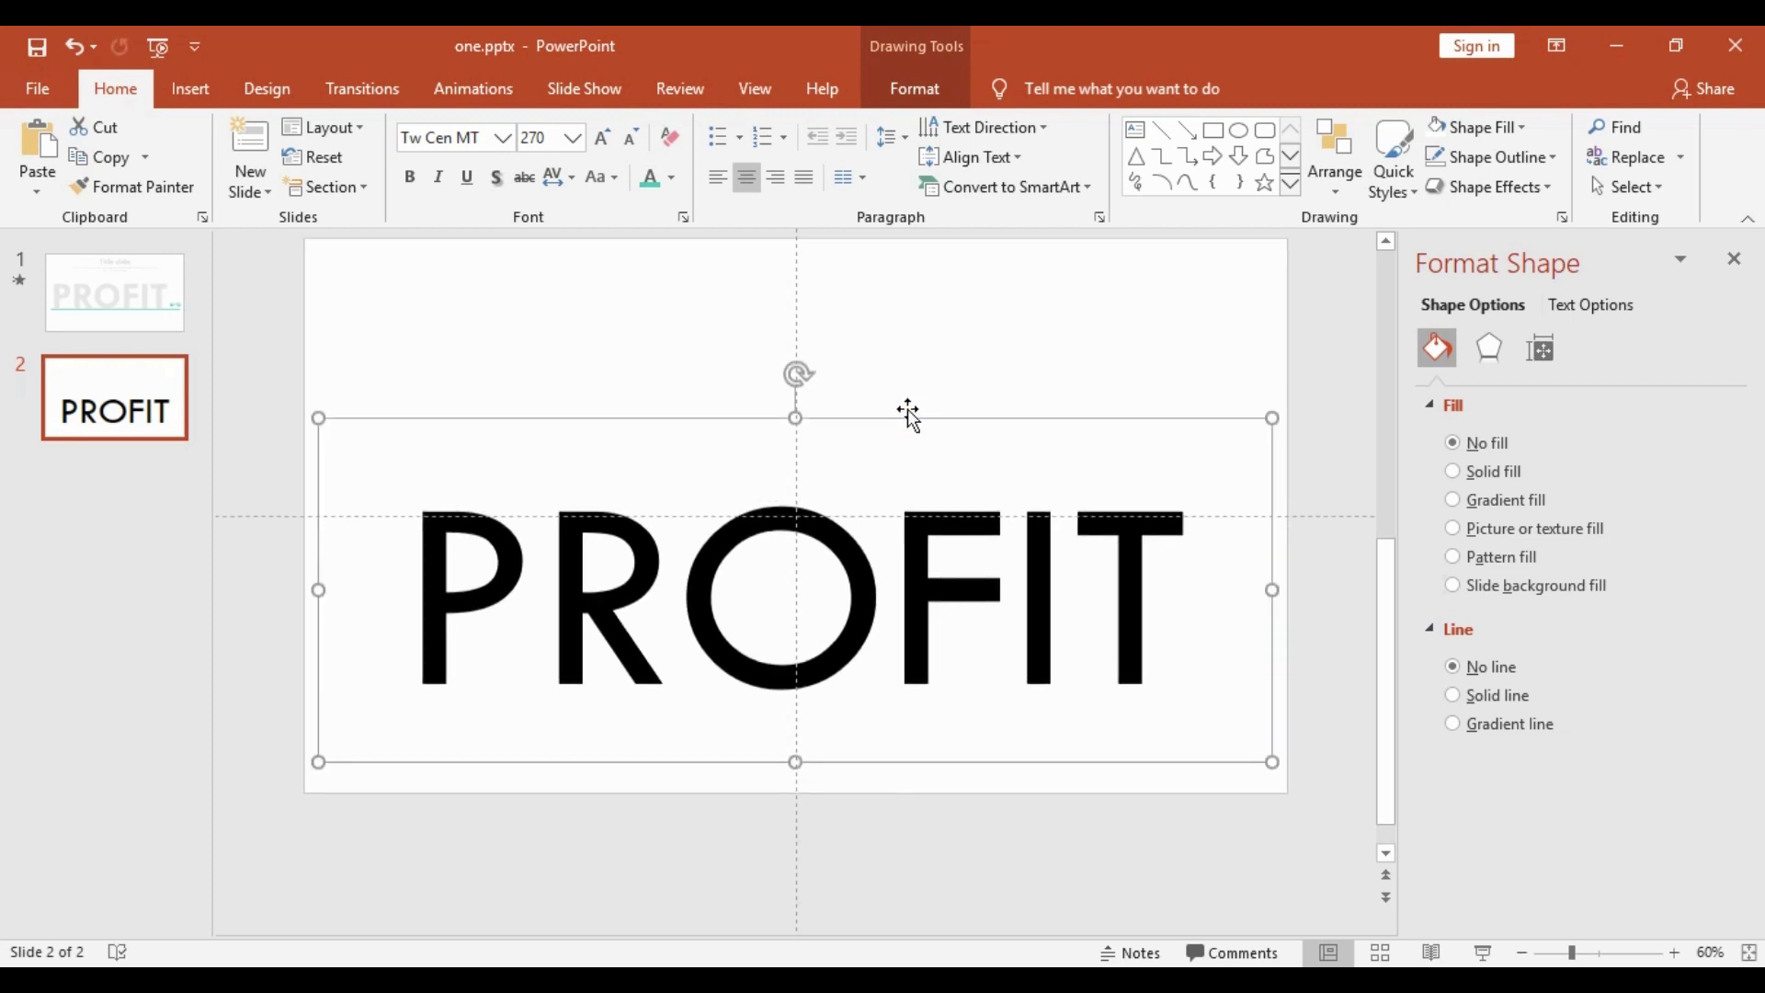
click(411, 175)
drag(925, 418, 922, 361)
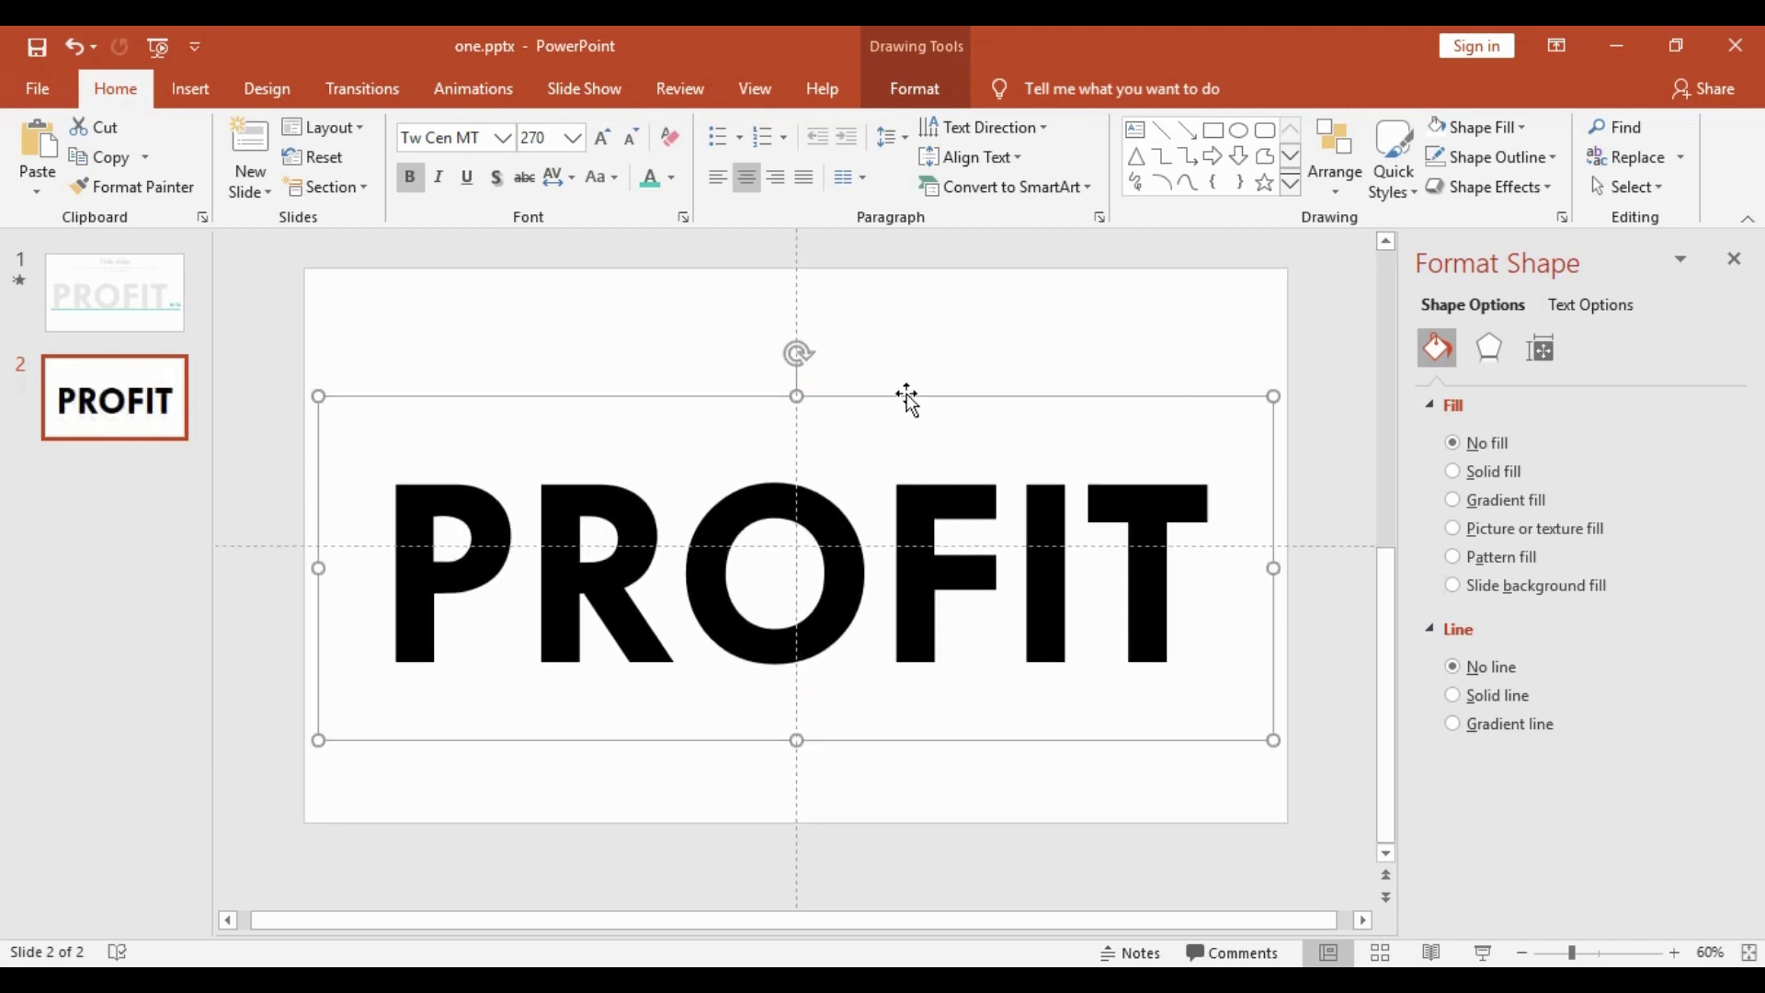
mouse_move(906, 393)
mouse_down()
mouse_move(885, 379)
mouse_move(897, 389)
mouse_up()
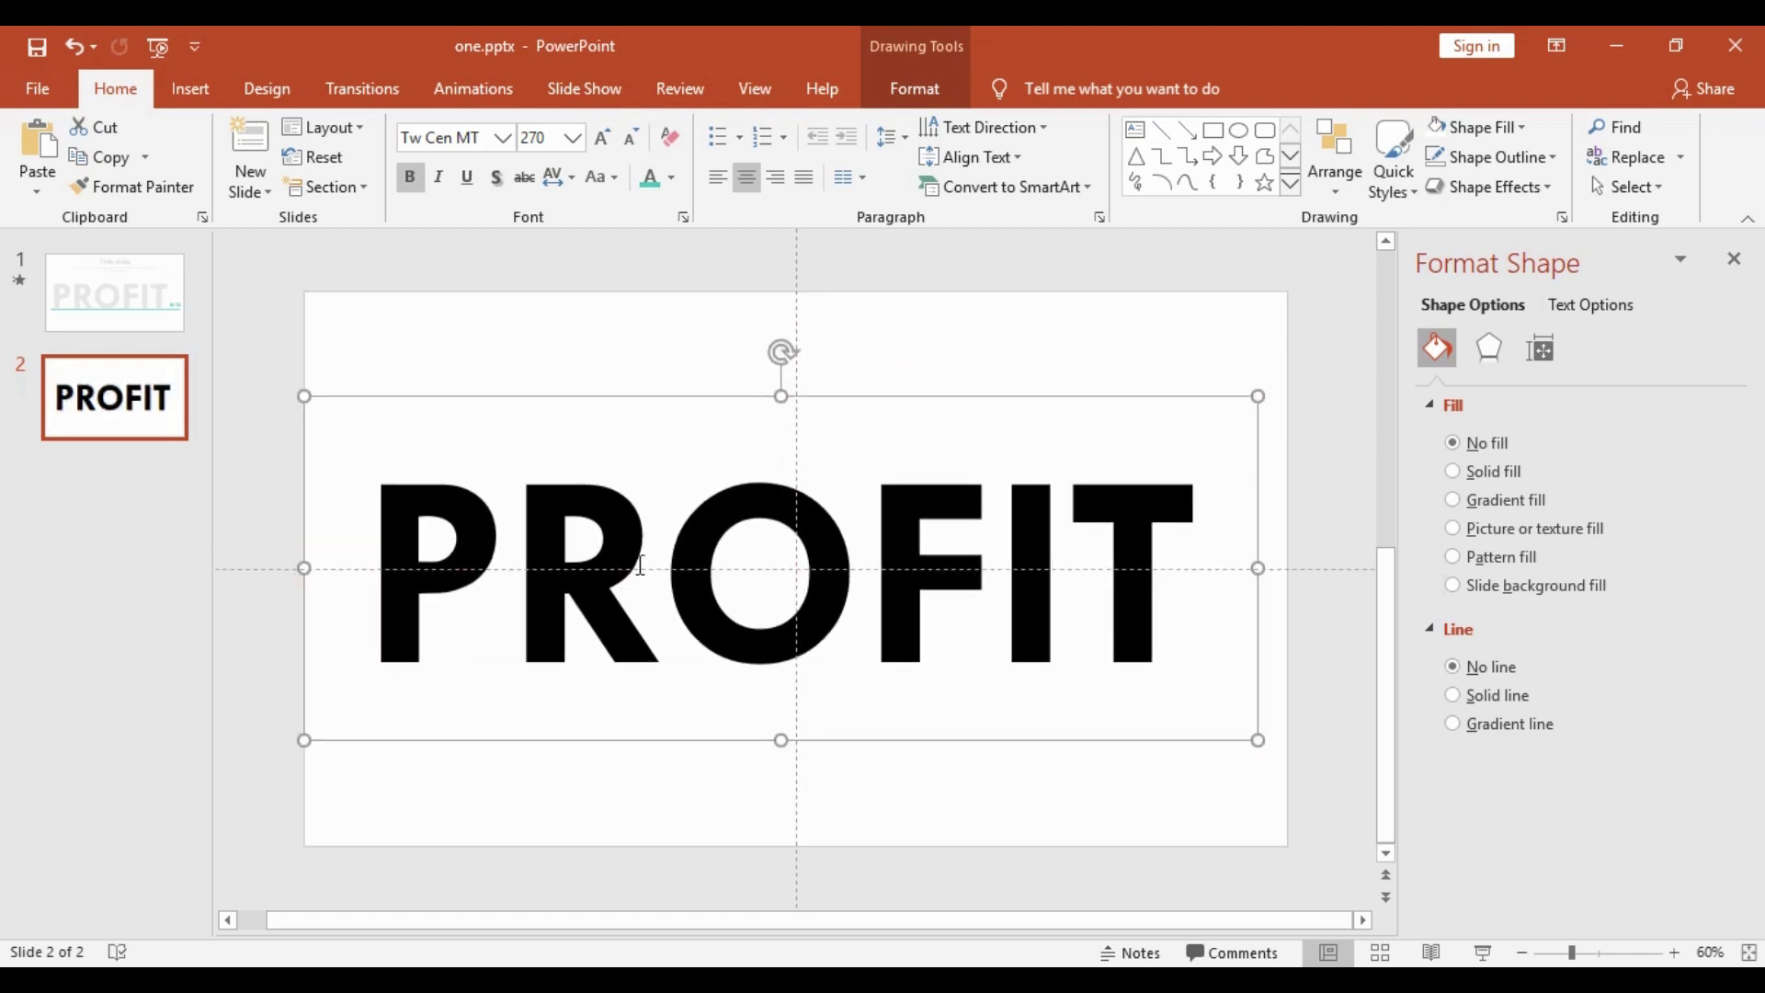
click(1168, 345)
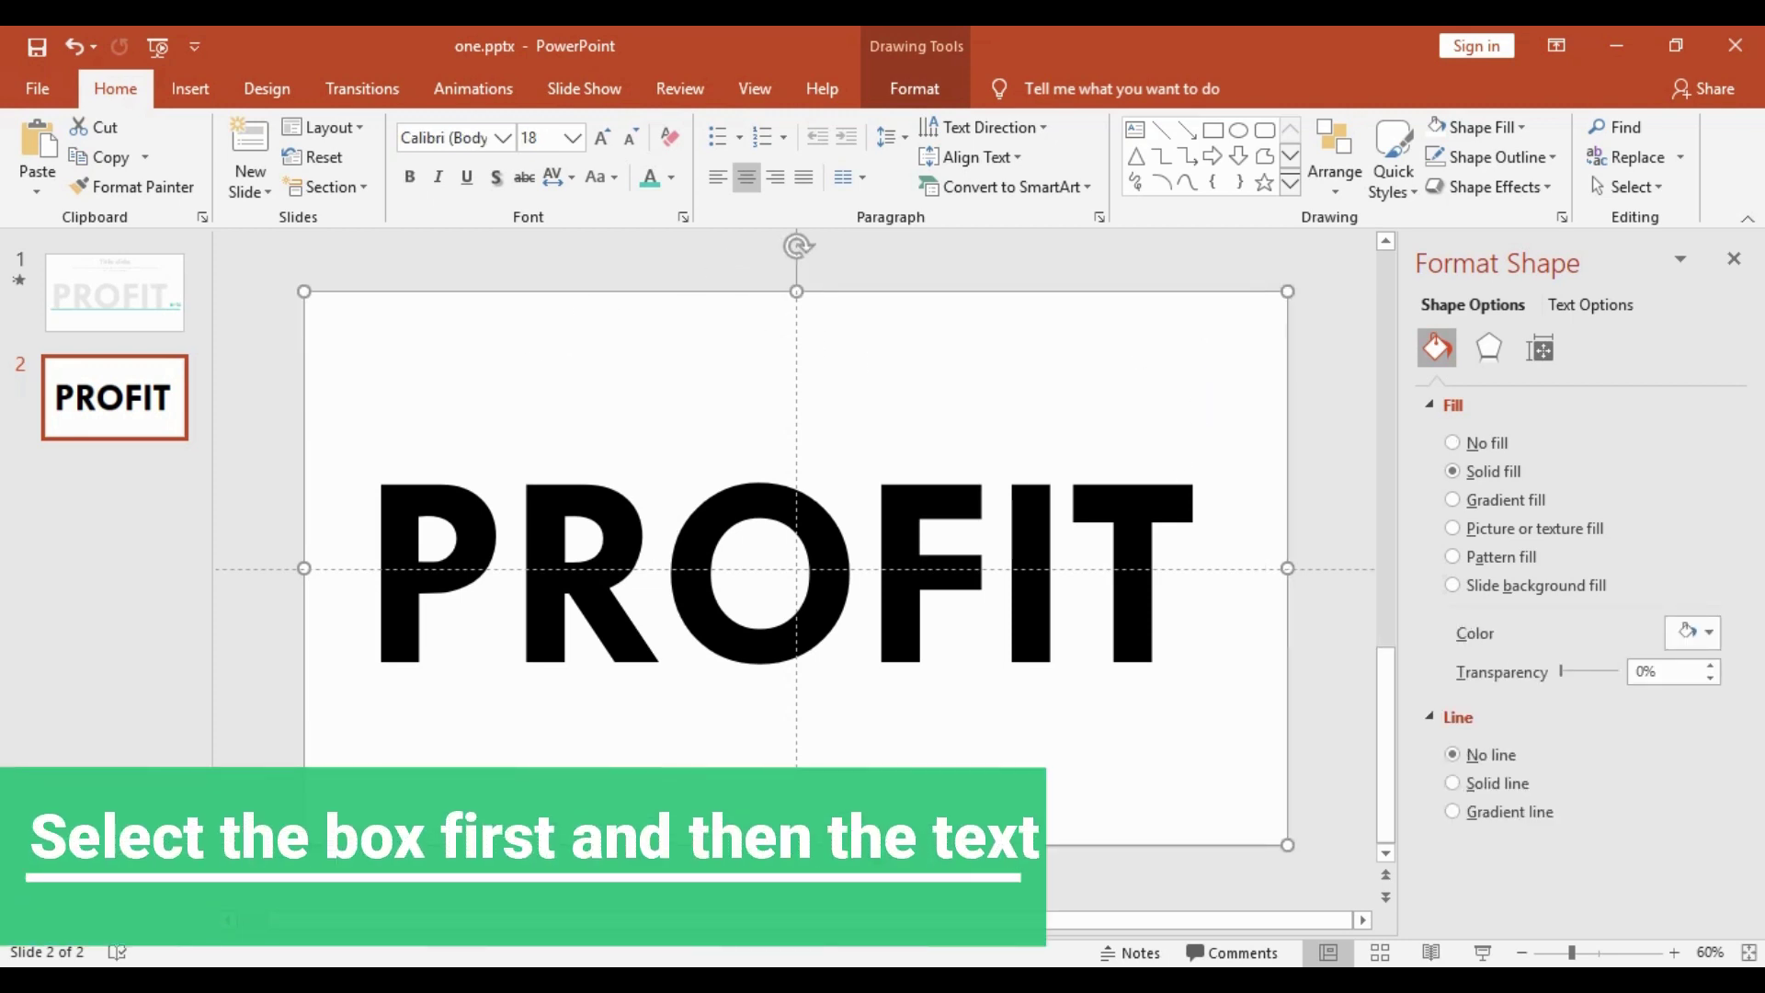
Step: Merge the white rectangle and PROFIT text box with Combine, knocking PROFIT out
shift+click(1114, 505)
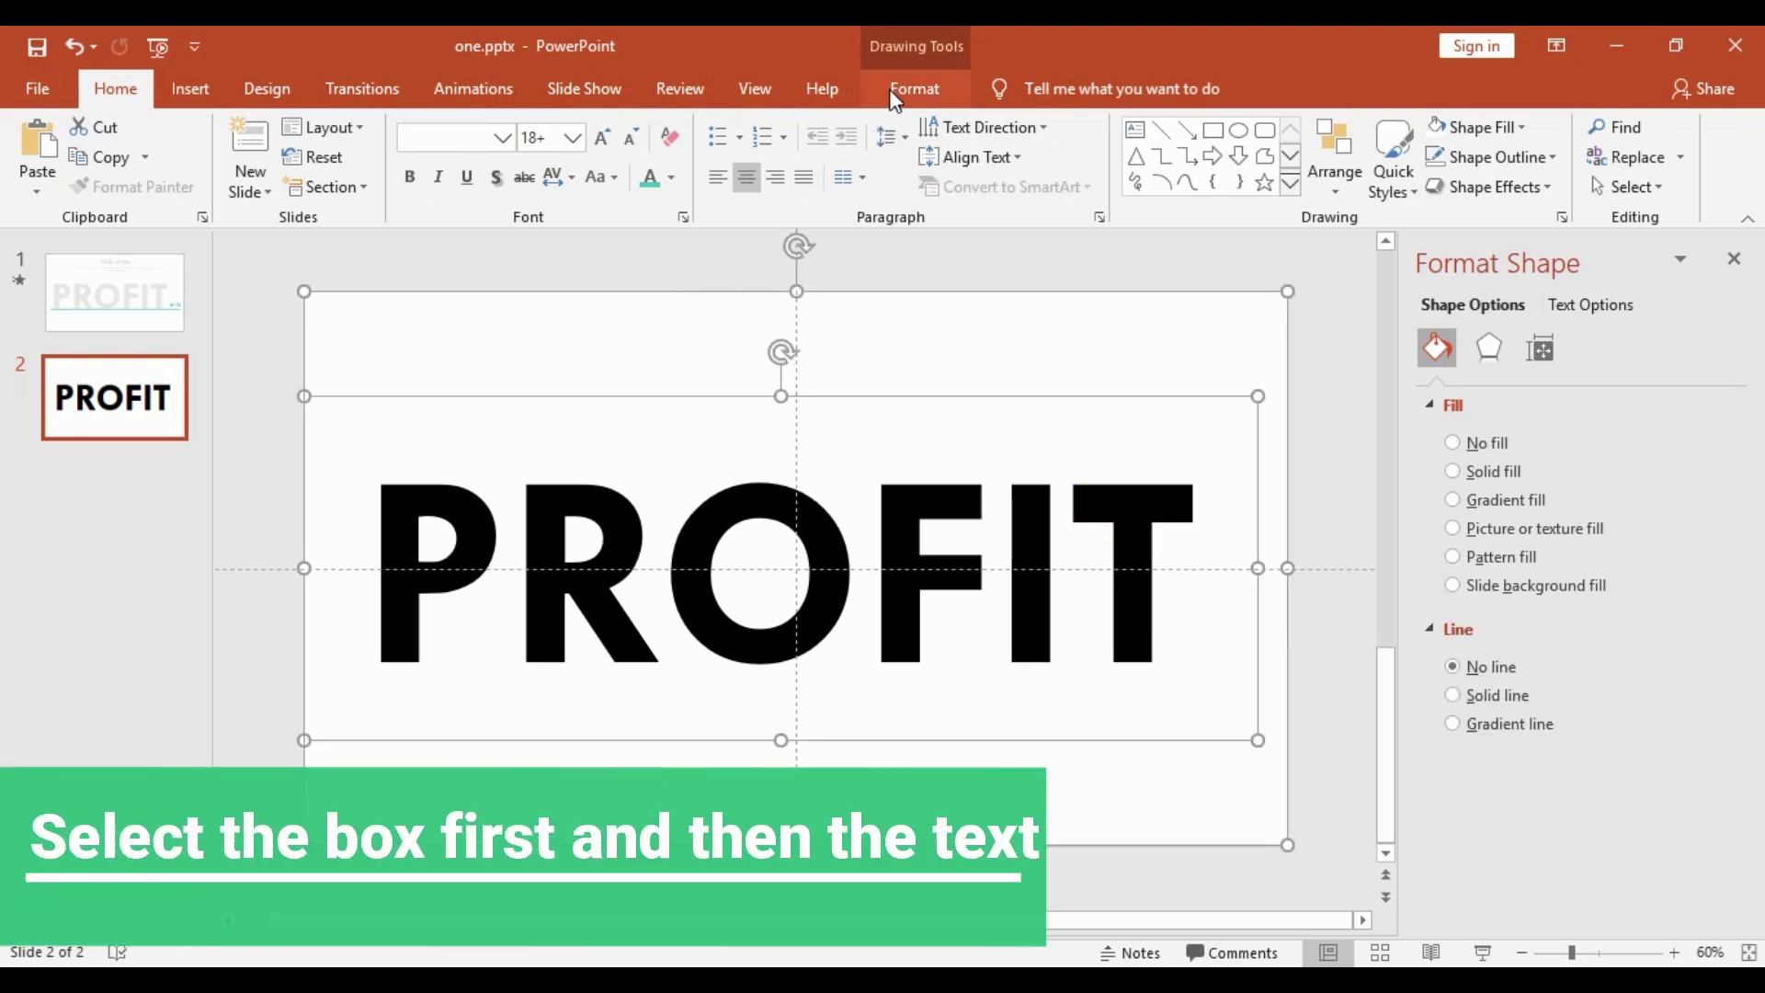
click(912, 88)
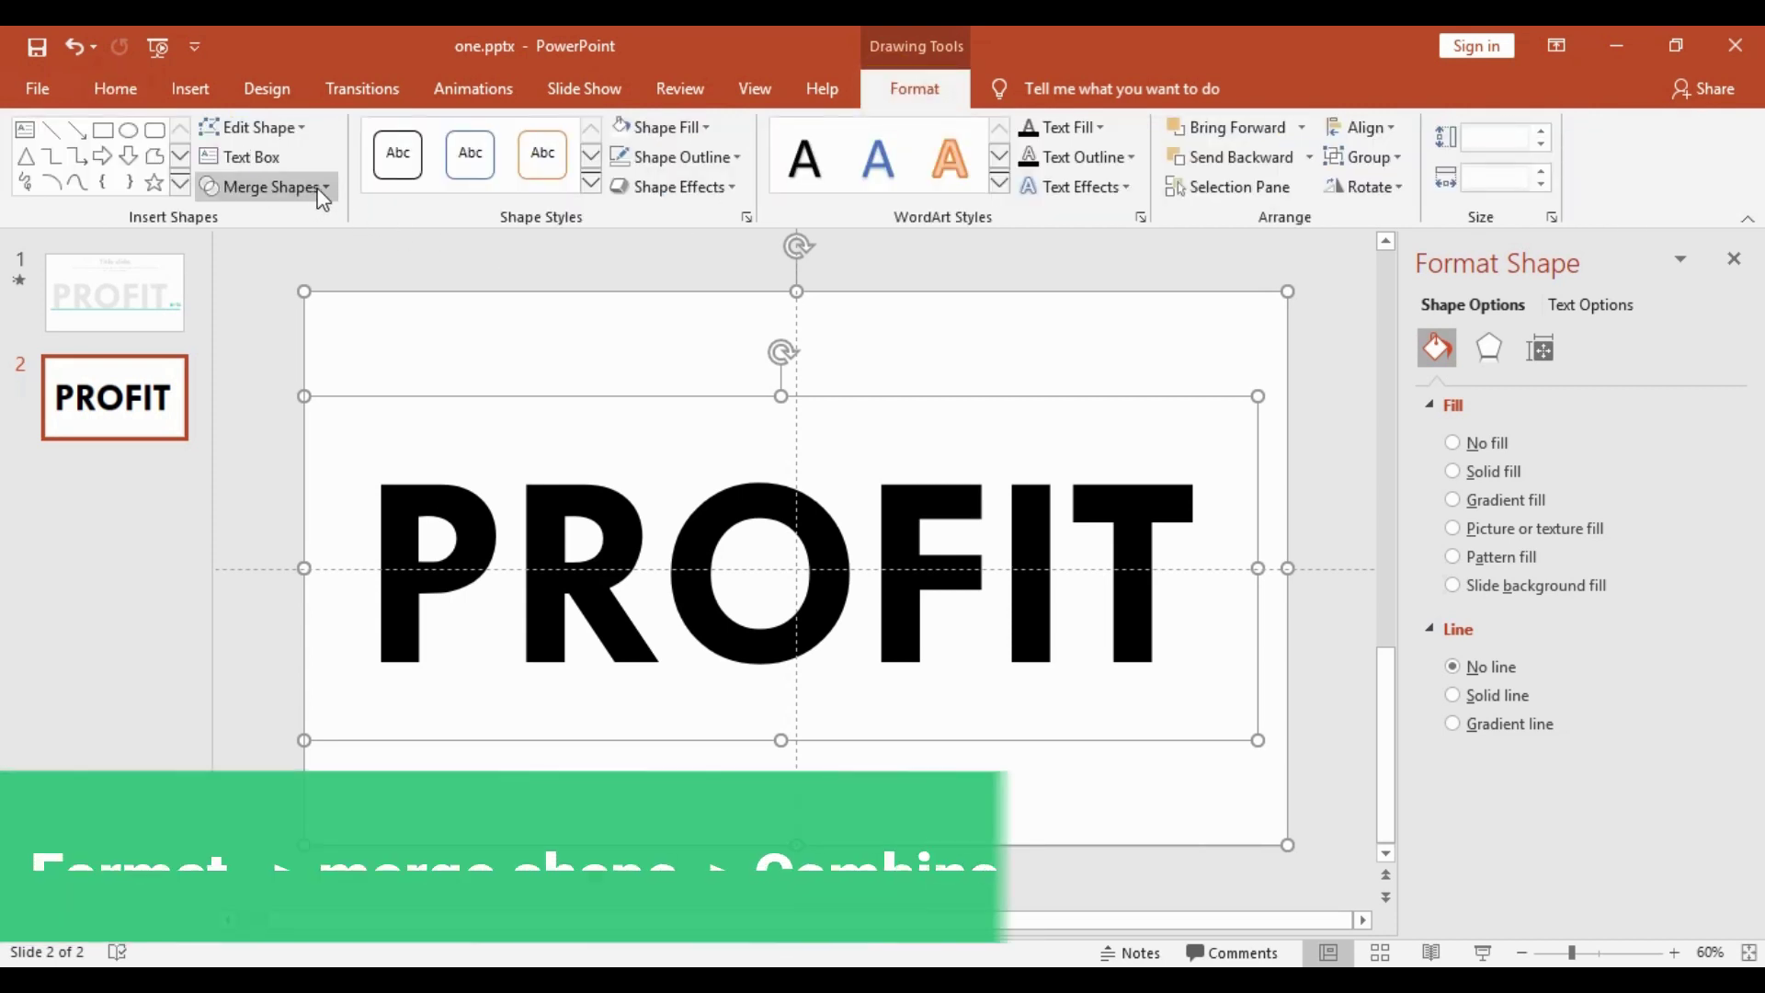
click(317, 189)
click(297, 257)
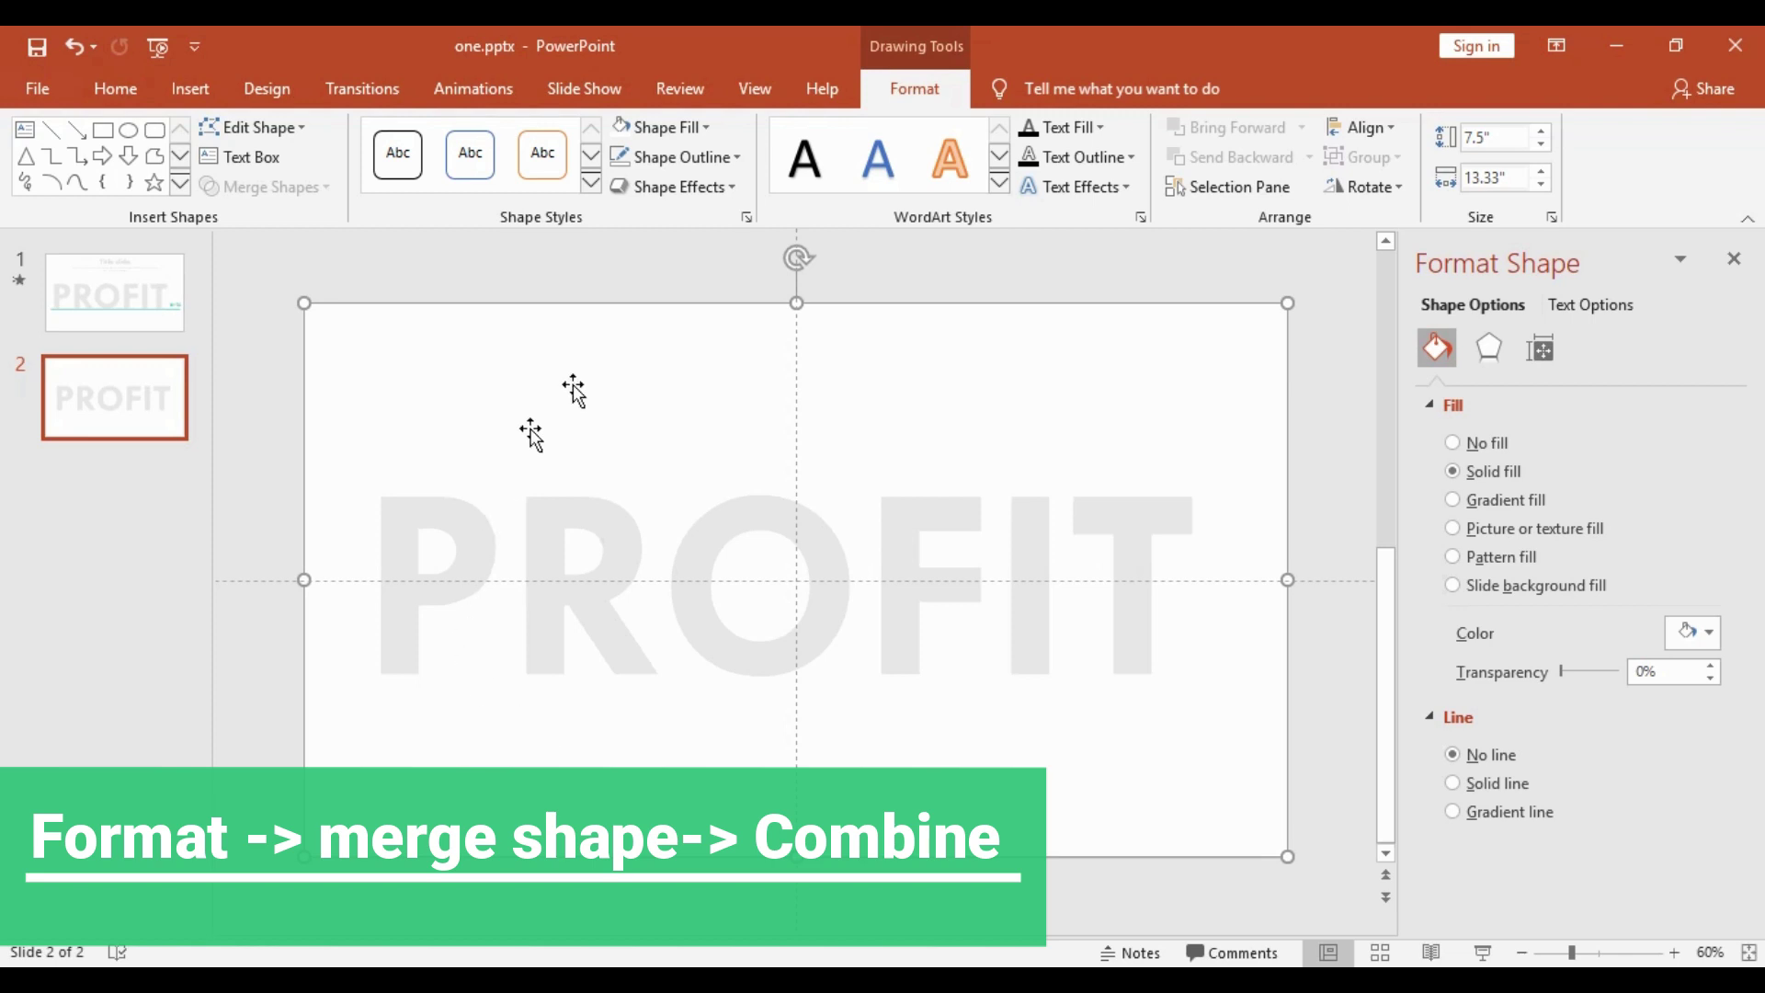
Step: Draw a straight horizontal line just below PROFIT, spanning most of the slide
click(191, 89)
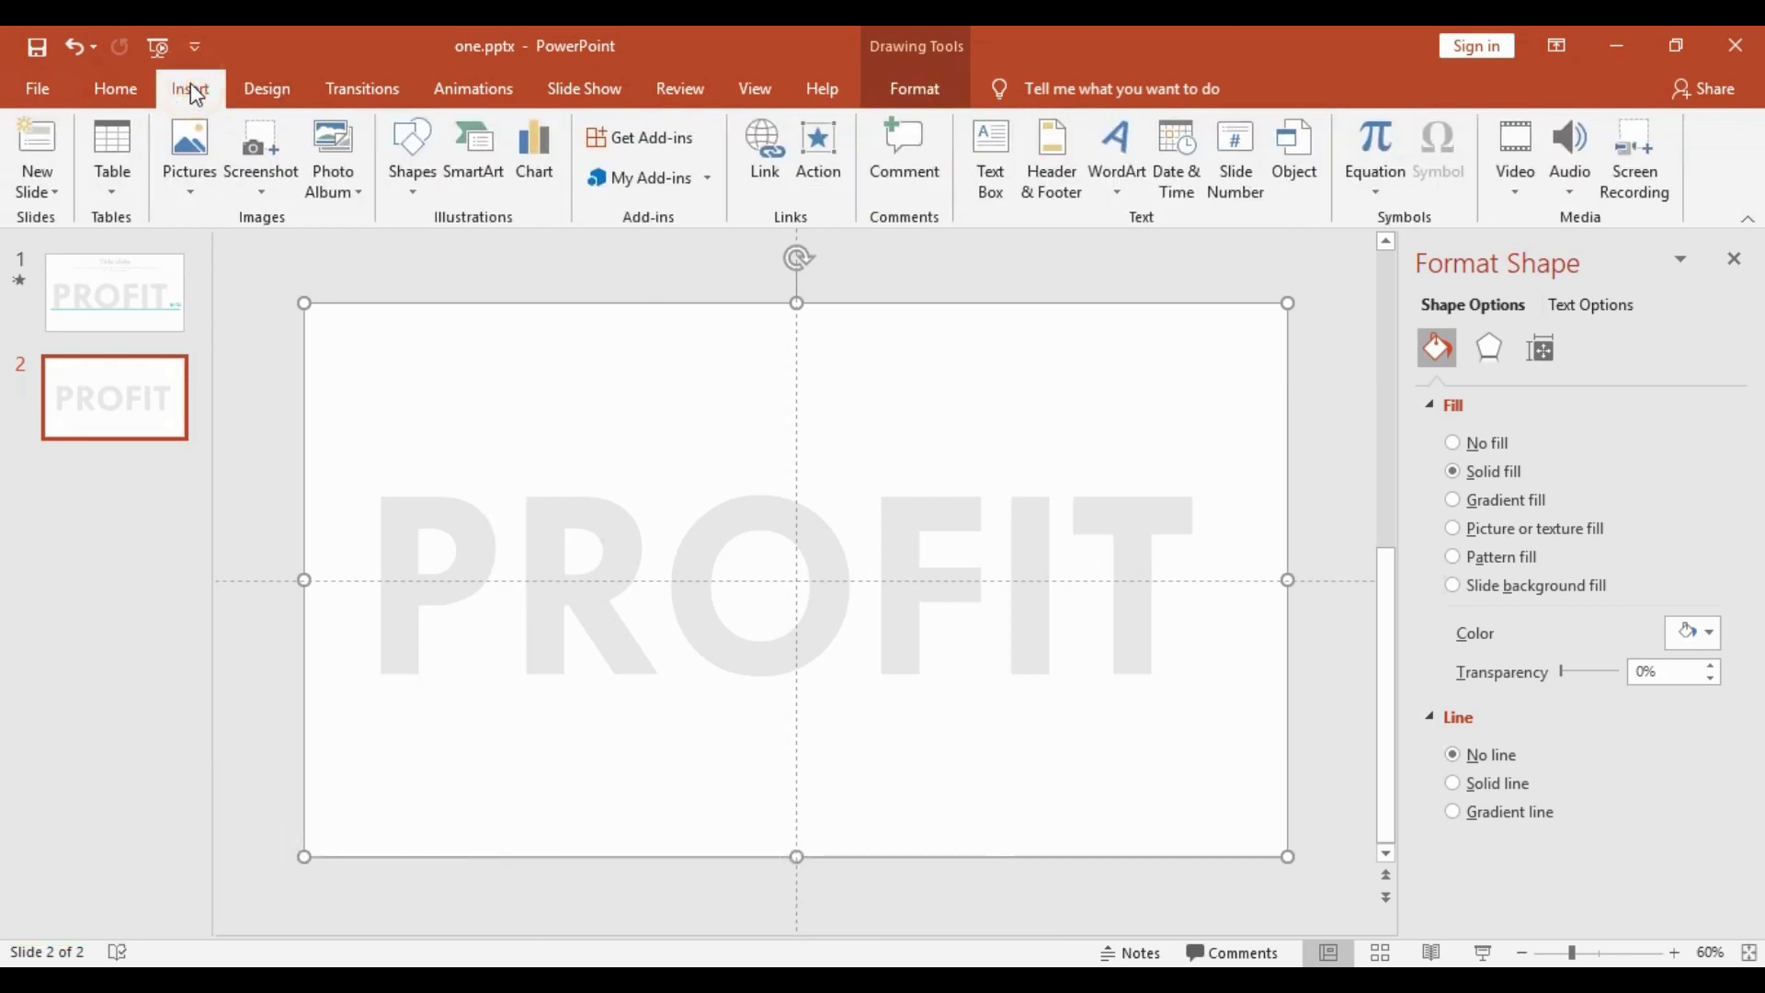
click(418, 195)
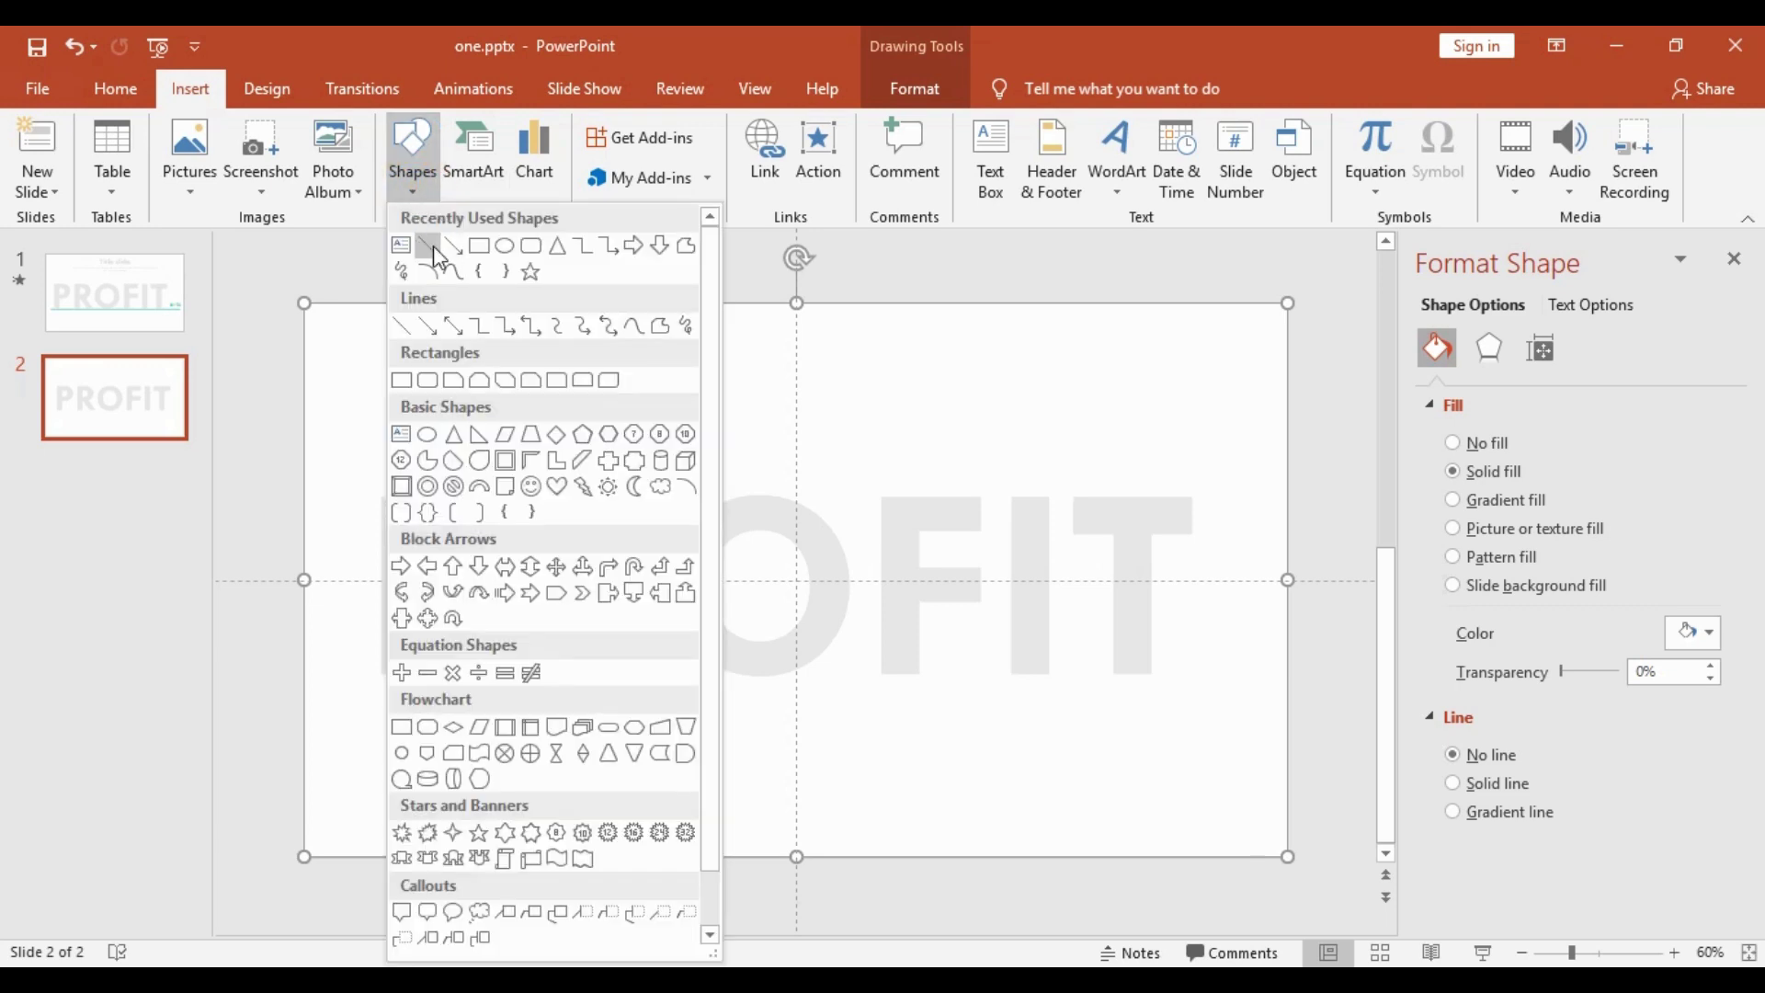
click(430, 247)
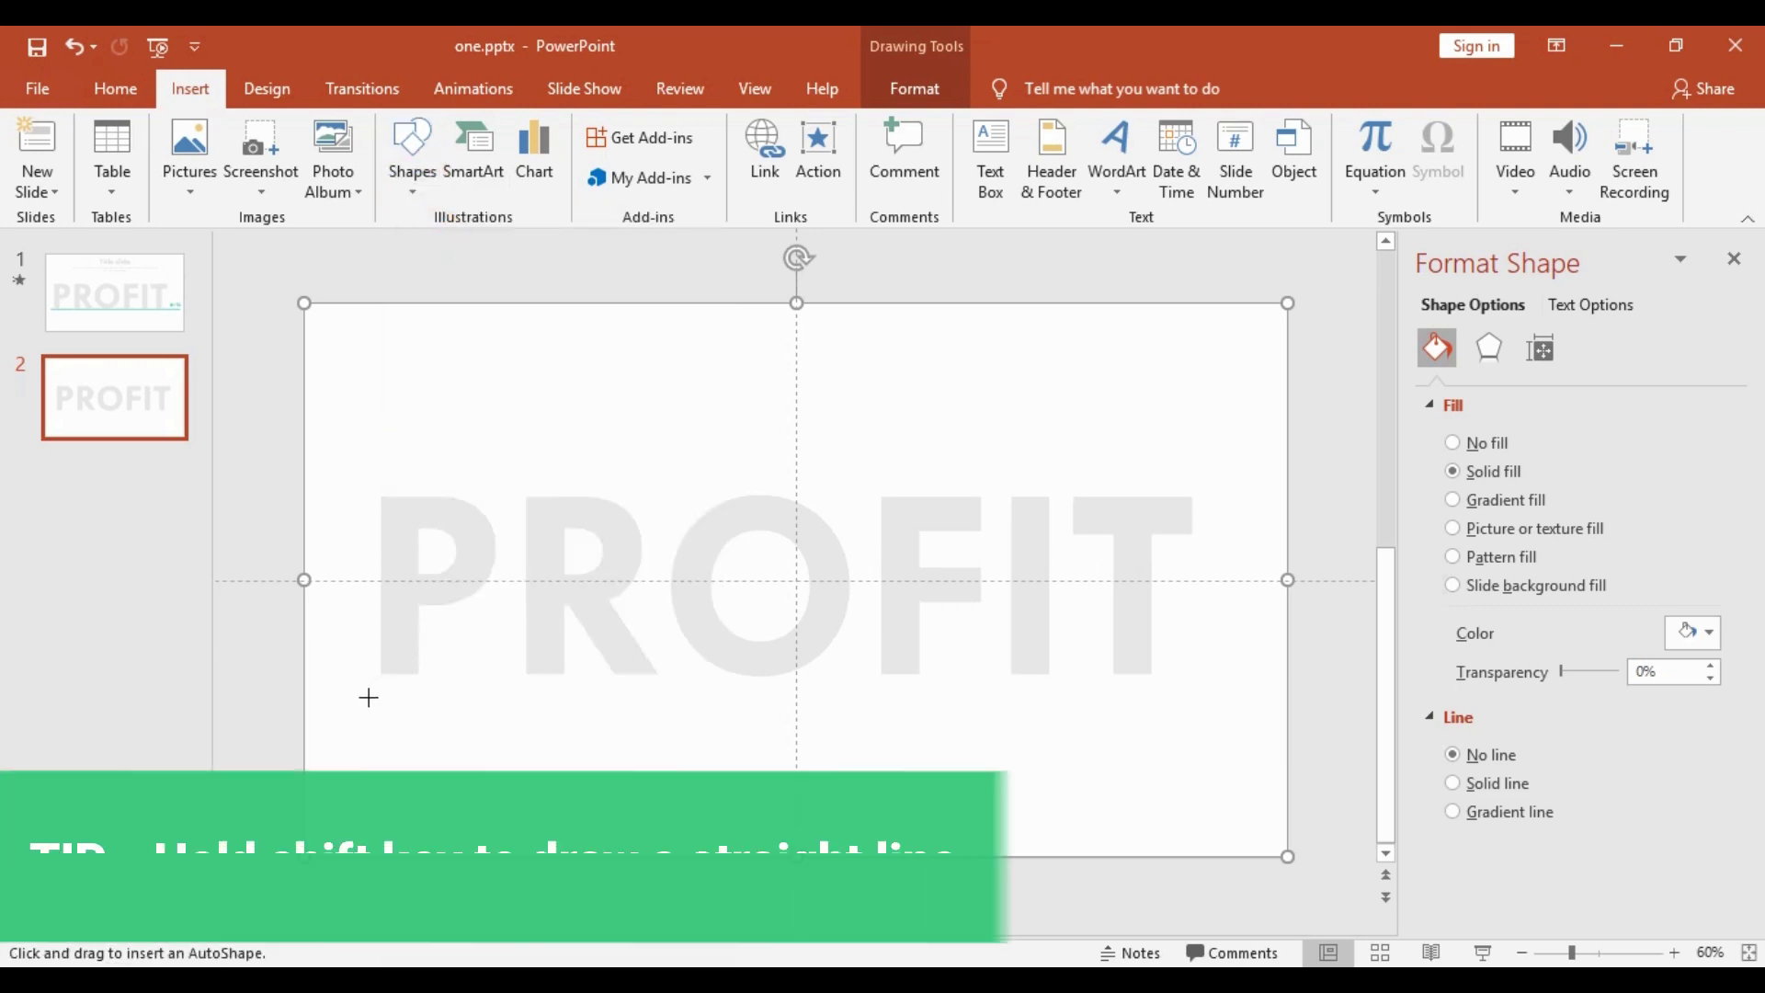
drag(361, 681, 1198, 683)
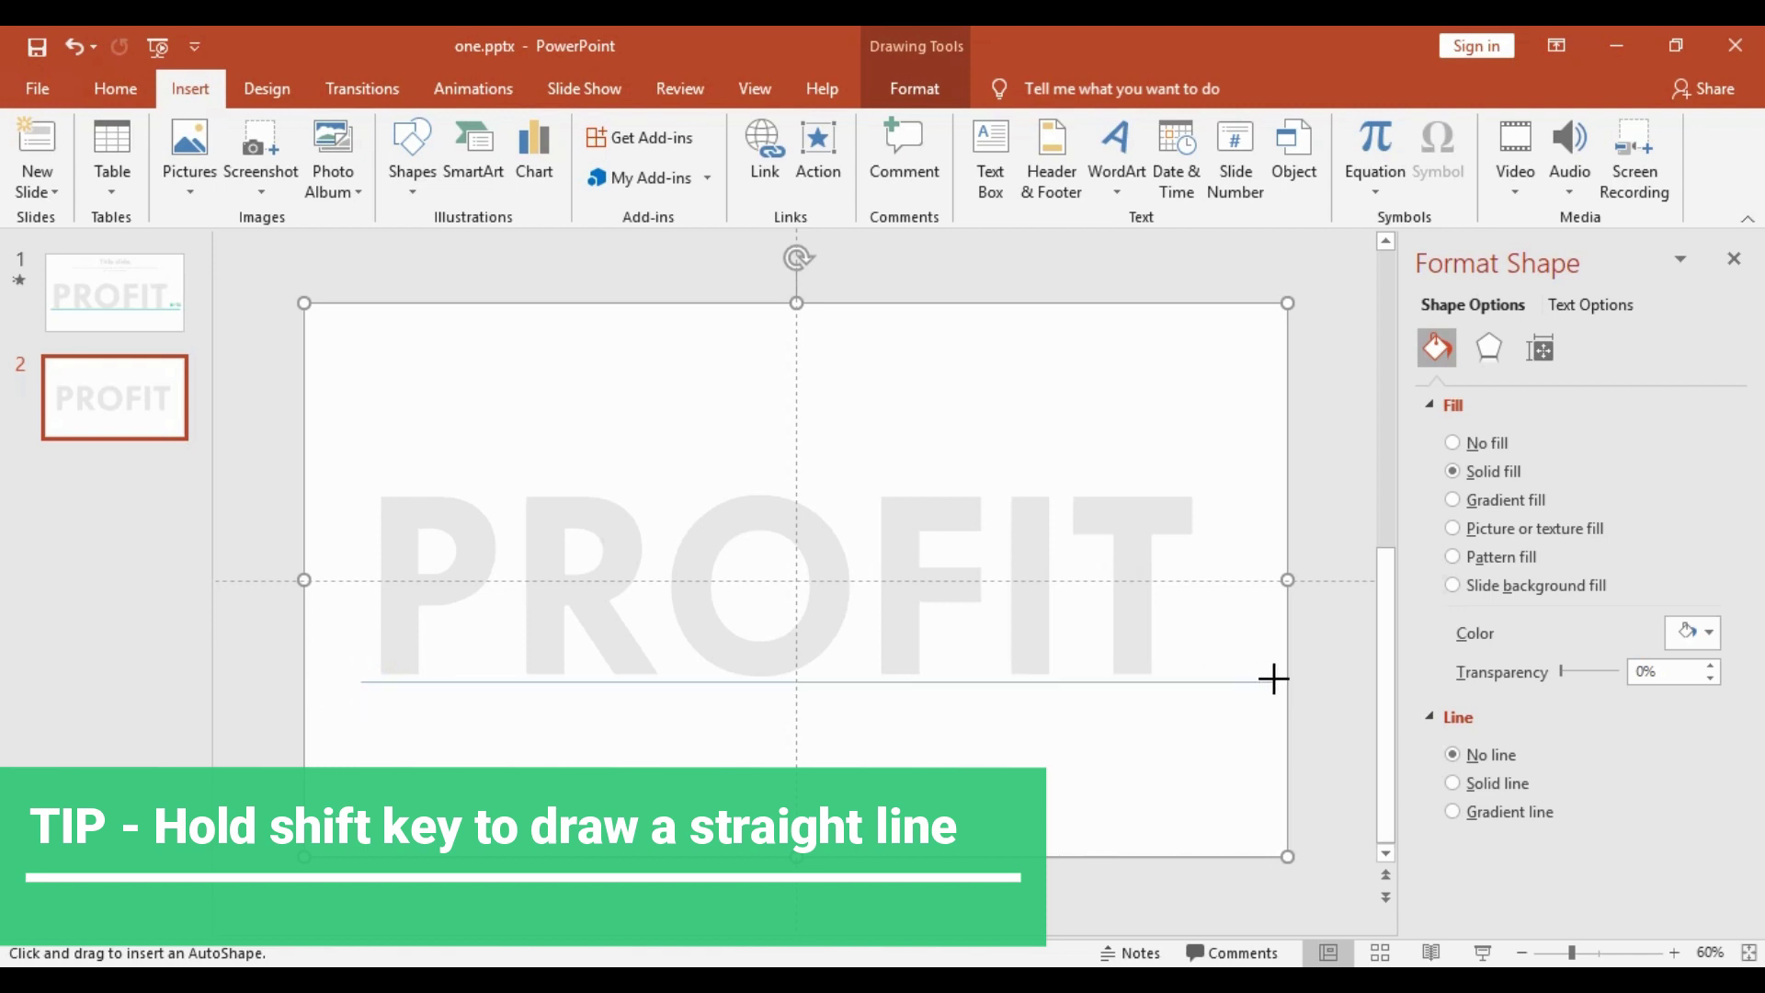
drag(1277, 672, 1278, 676)
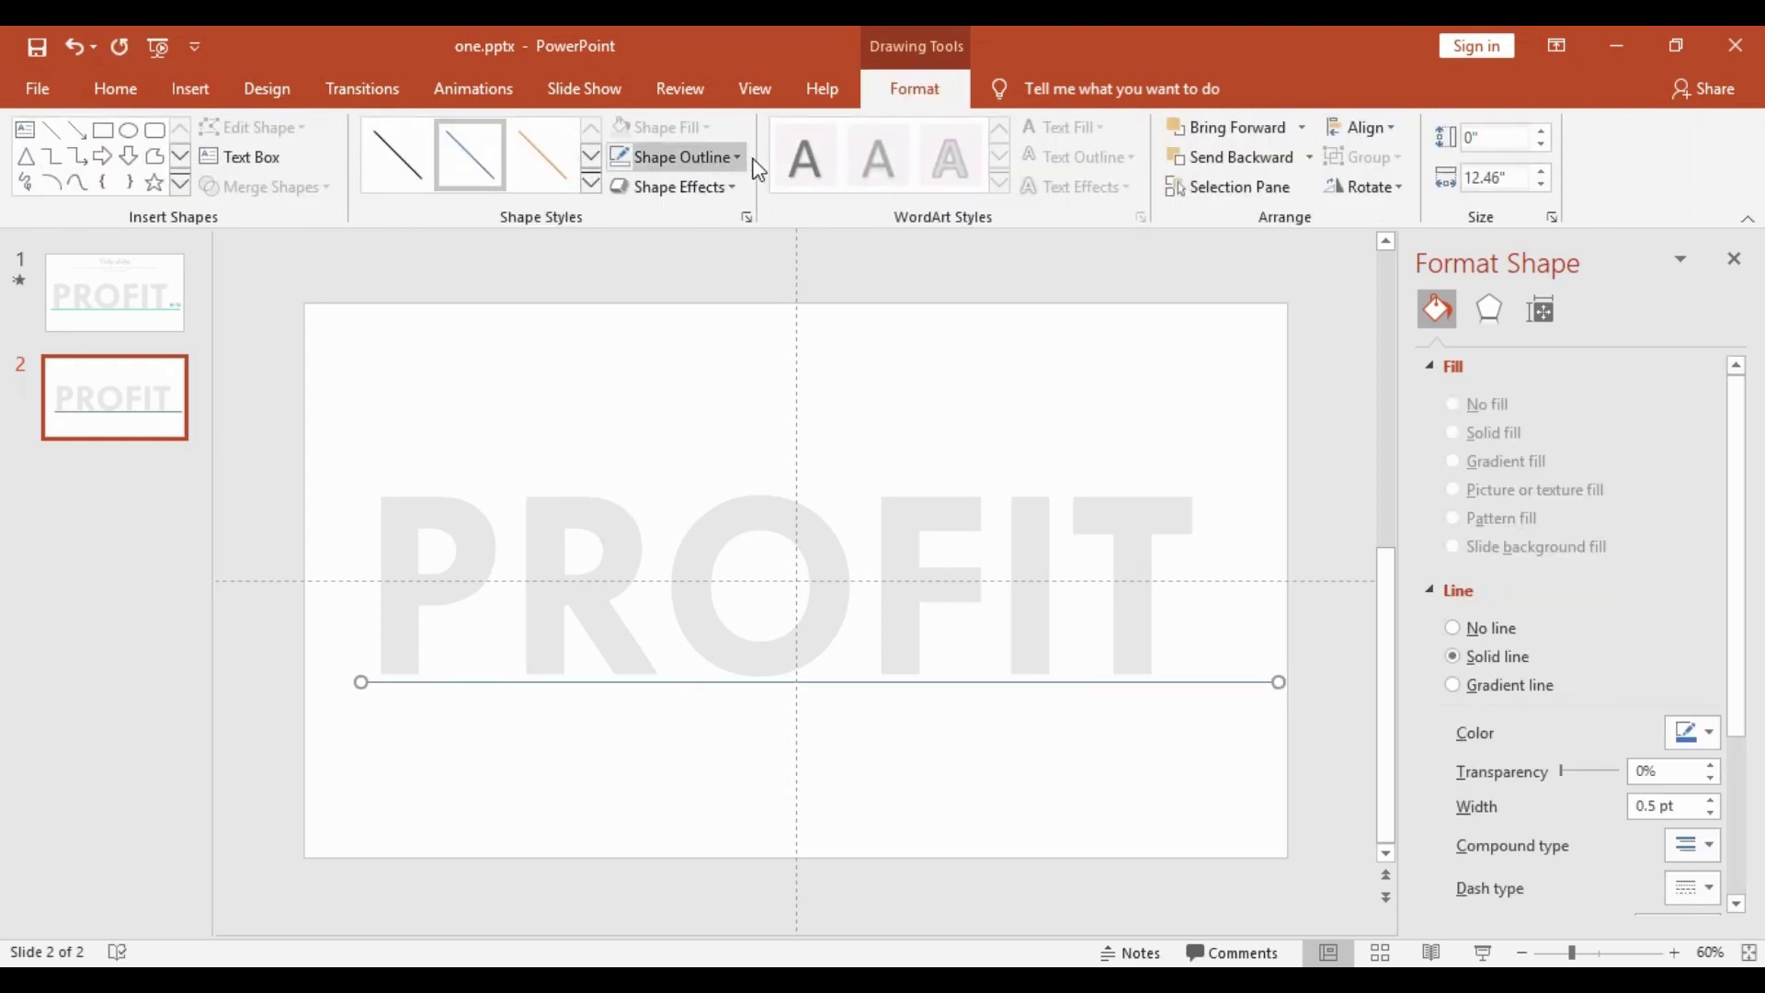
Step: Colour the line teal and set its weight to 4½ pt
click(736, 157)
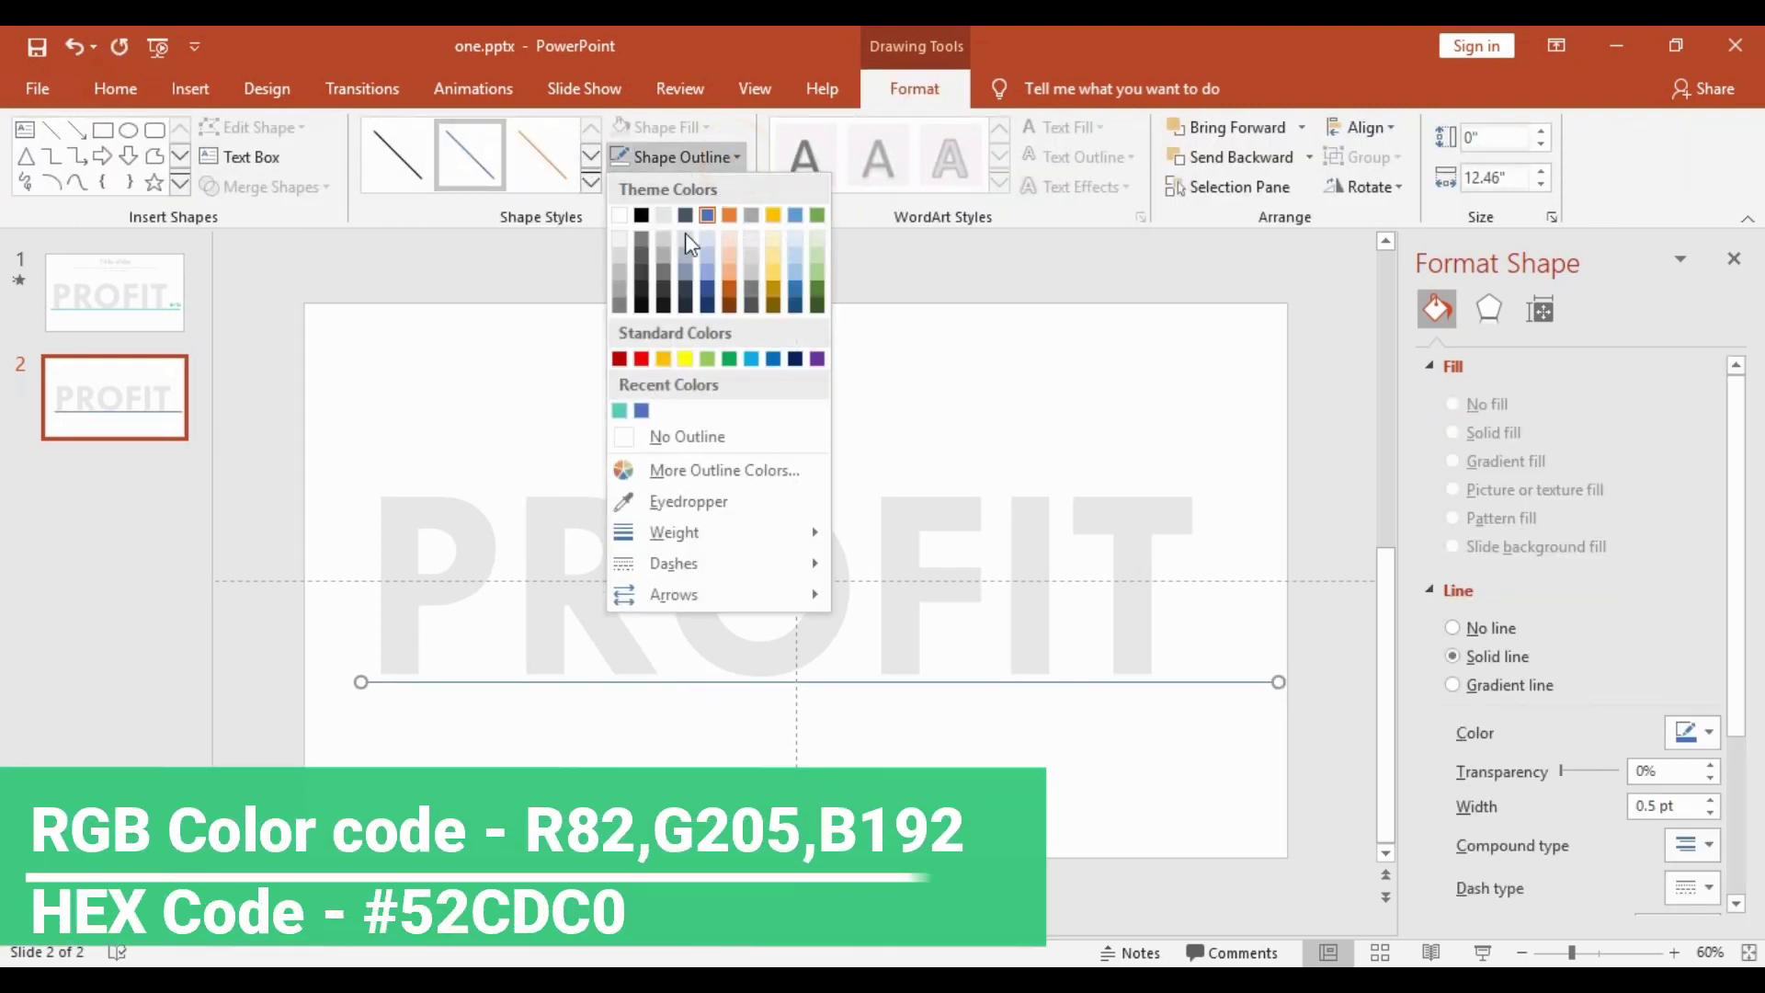
click(621, 416)
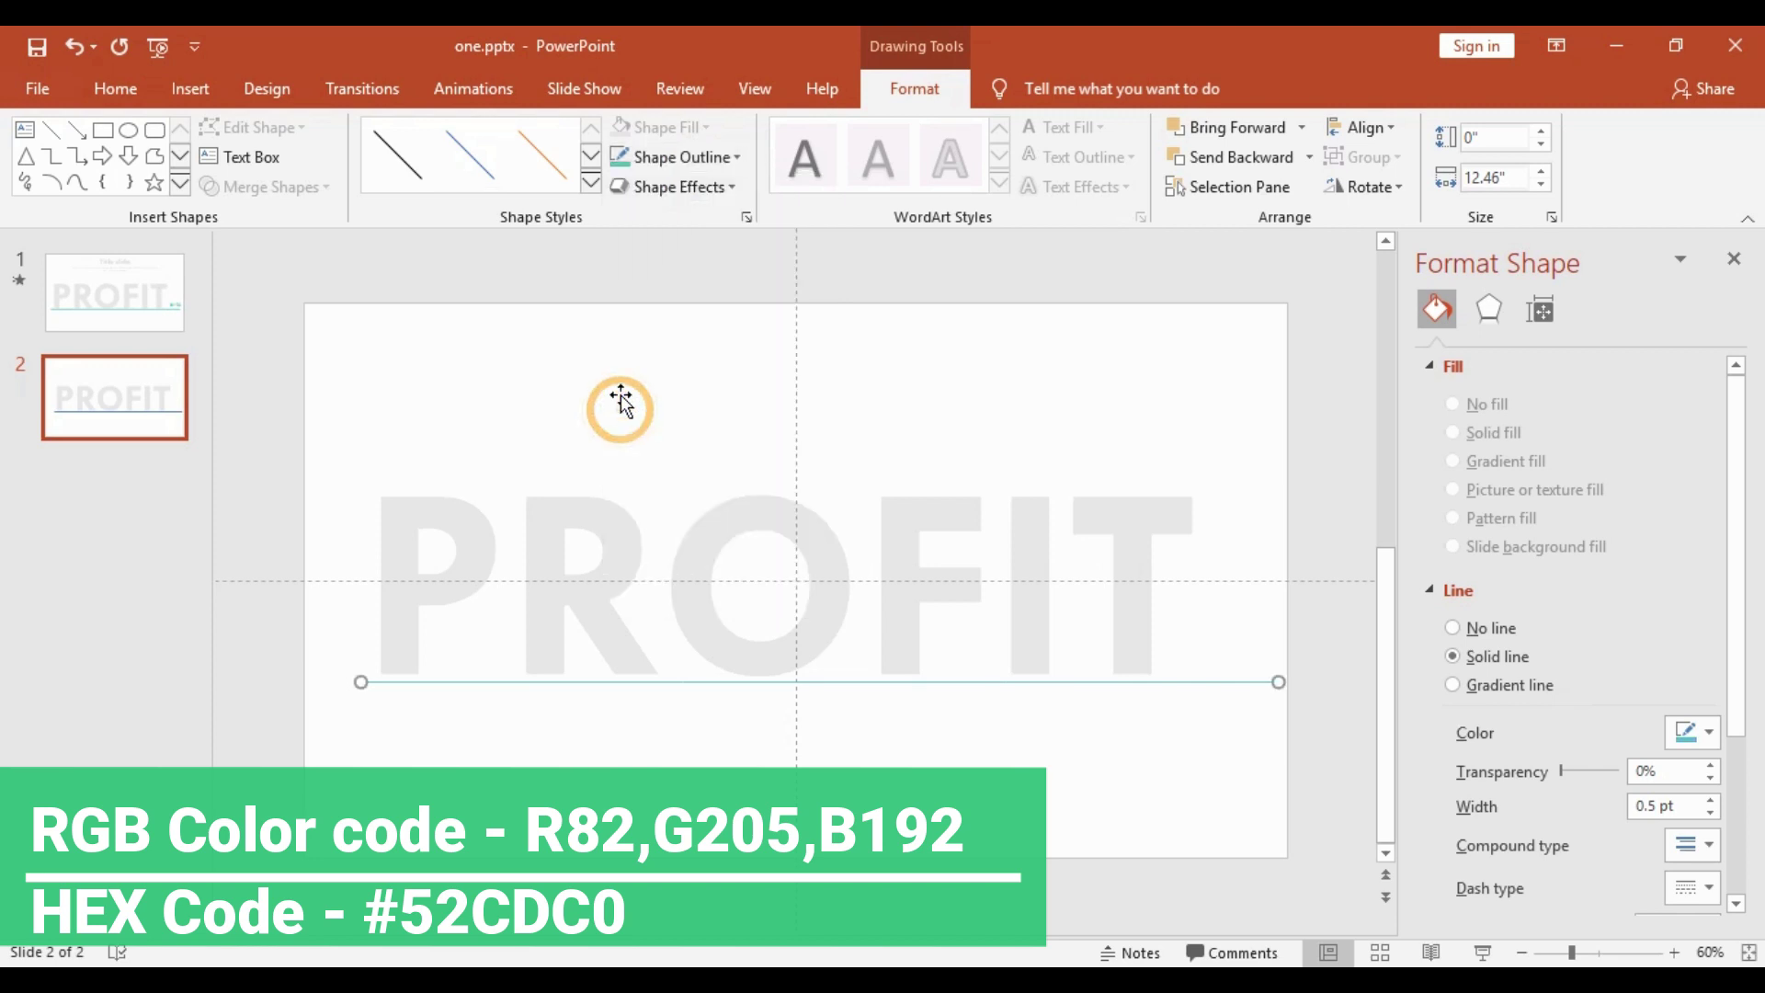
click(725, 156)
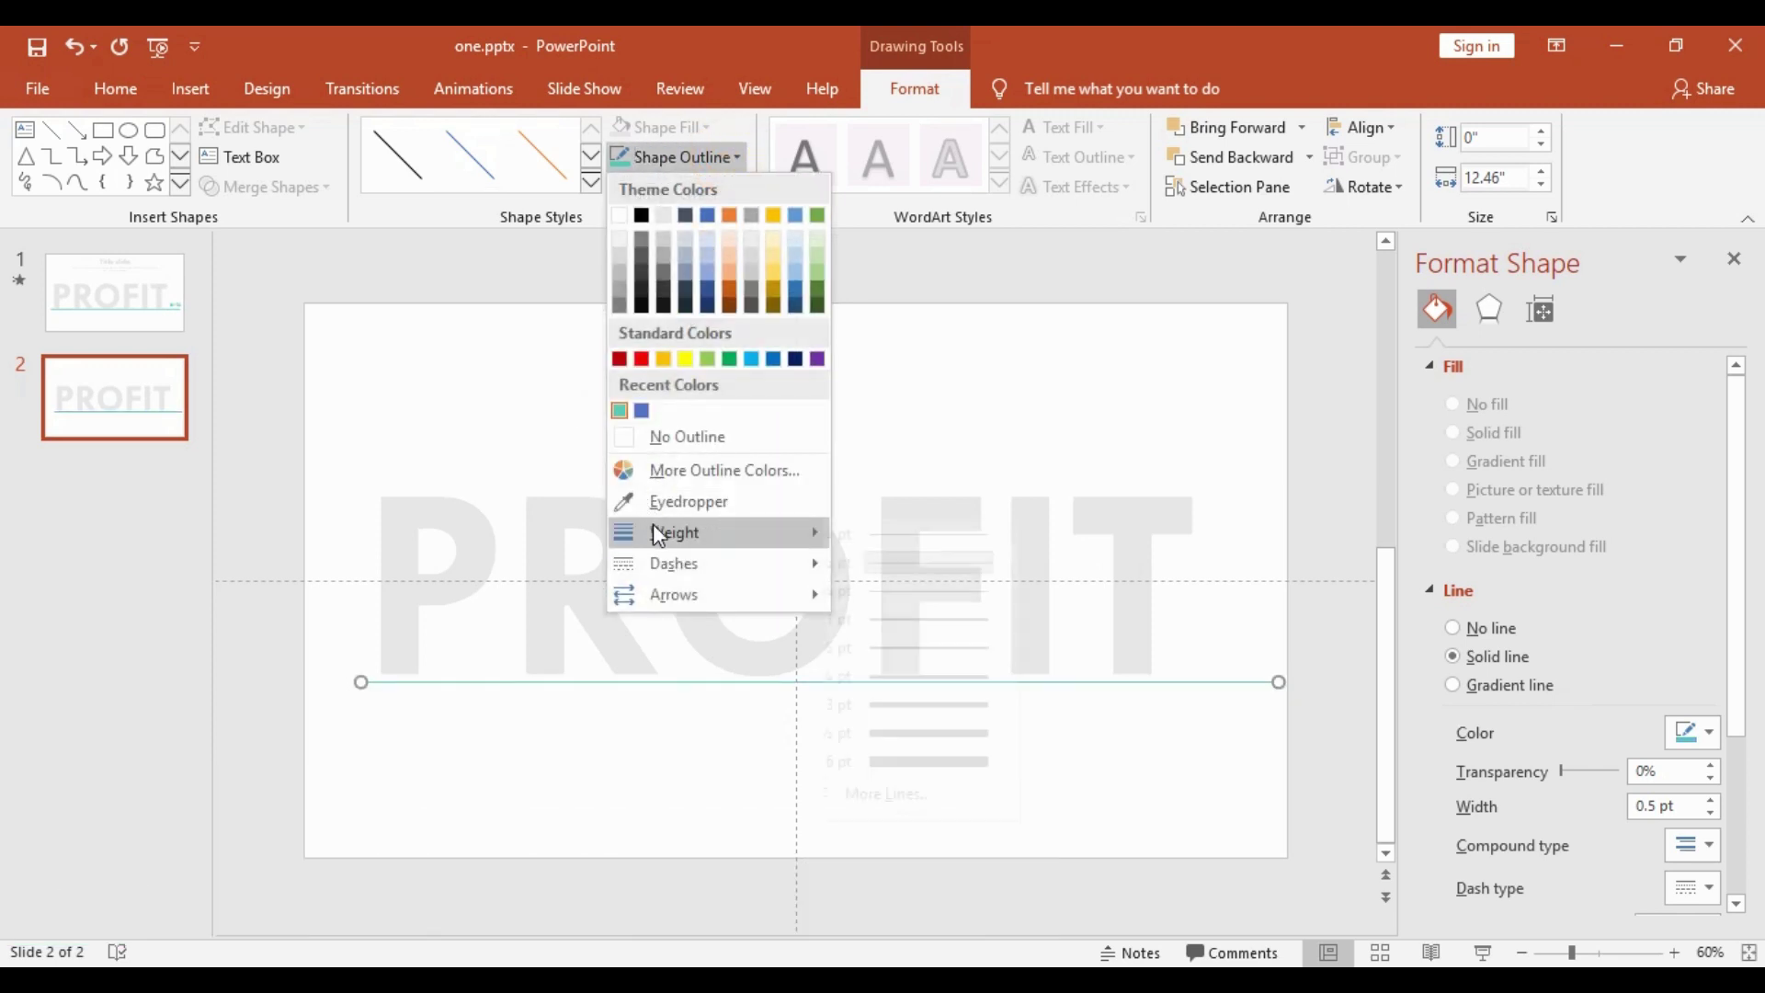
mouse_move(657, 531)
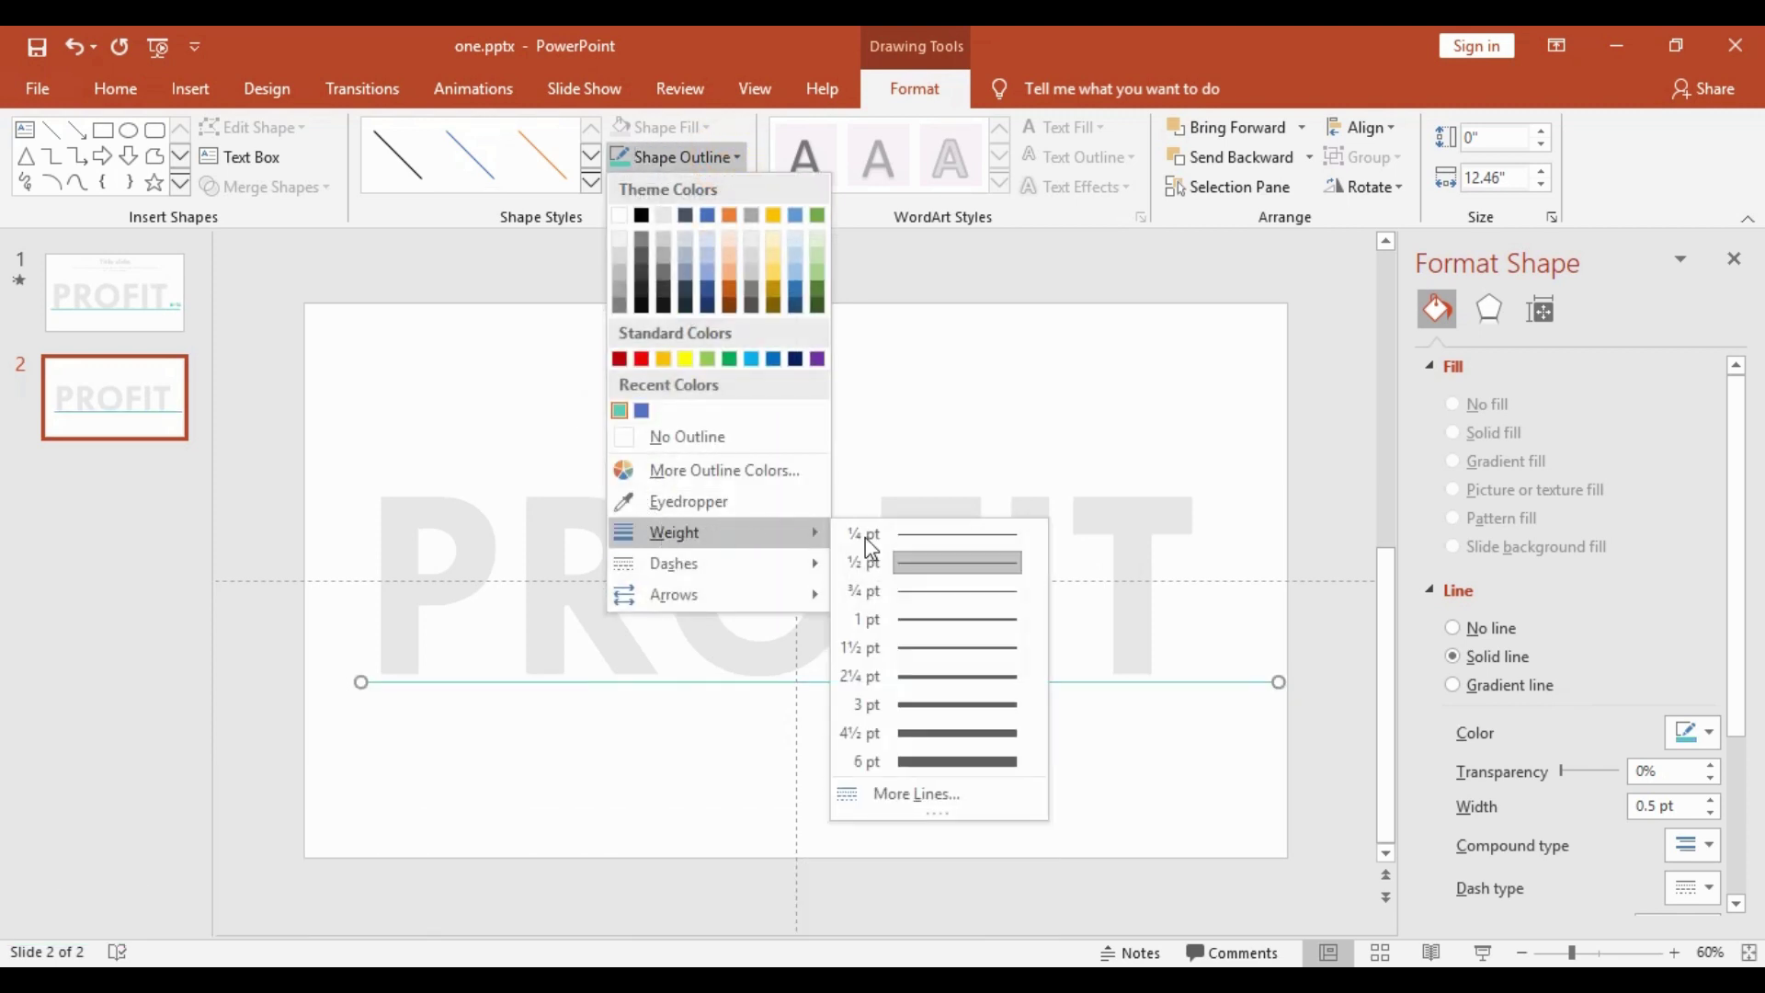
click(938, 732)
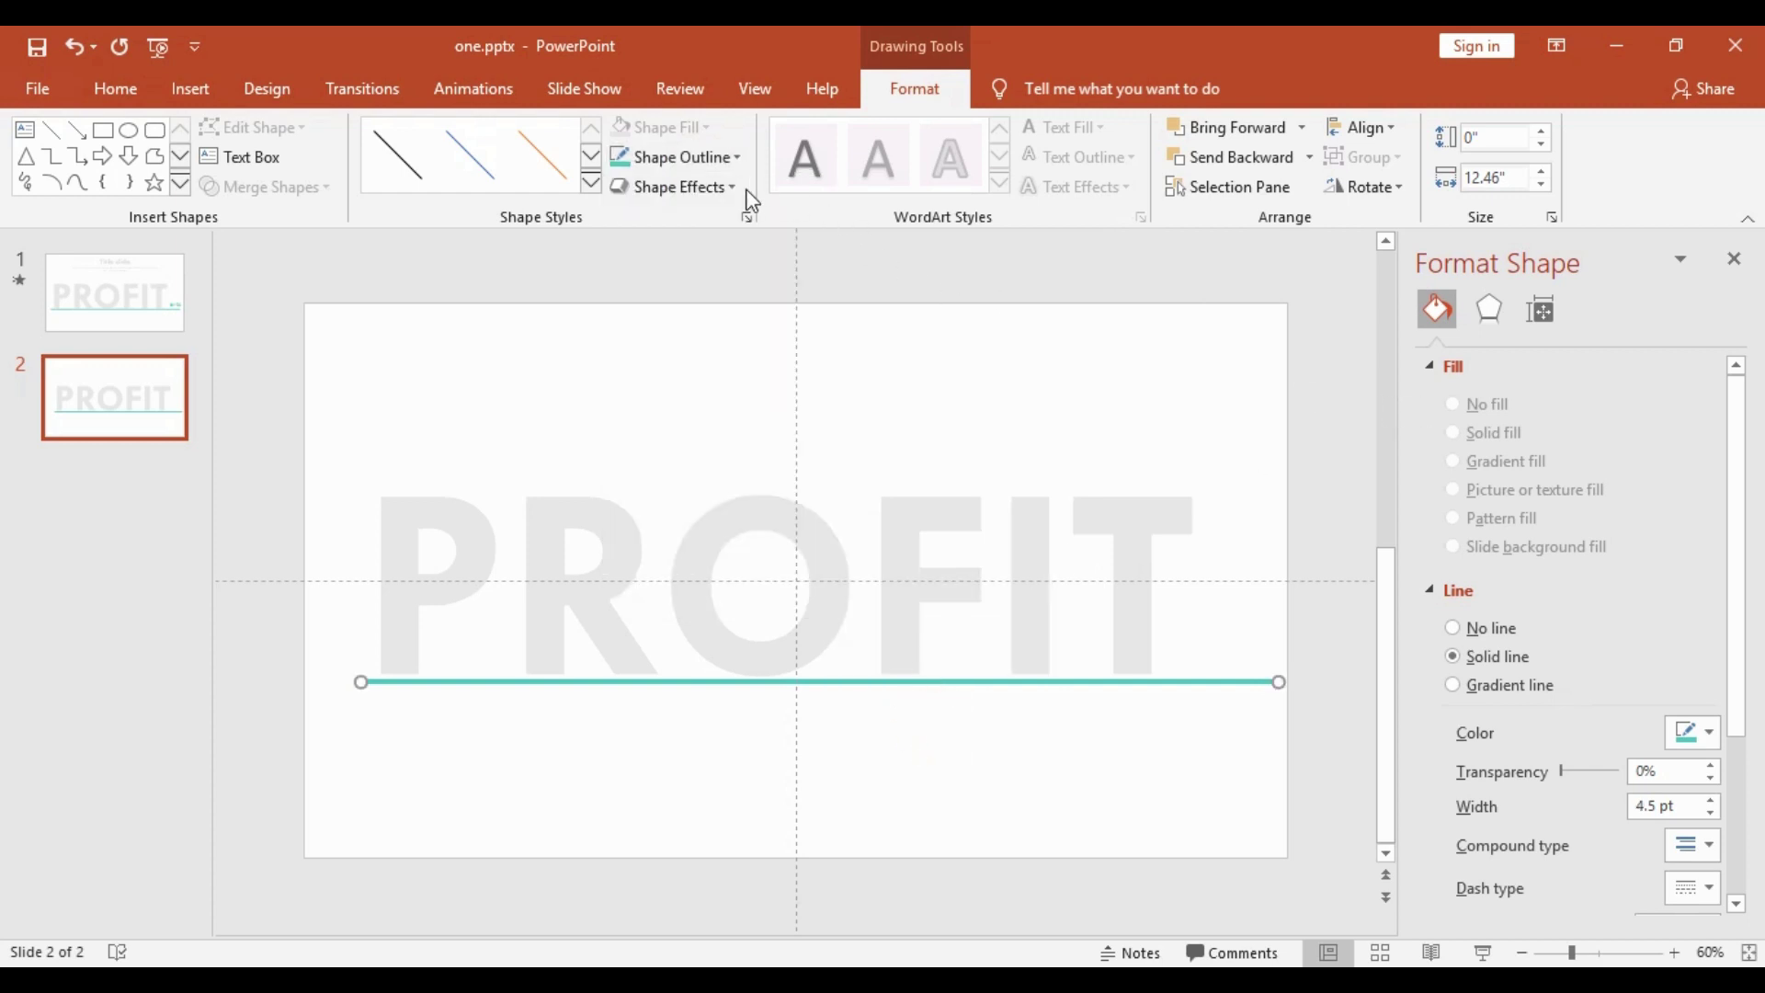
Step: Set the line's cap type to Round in the Format Shape pane
click(873, 682)
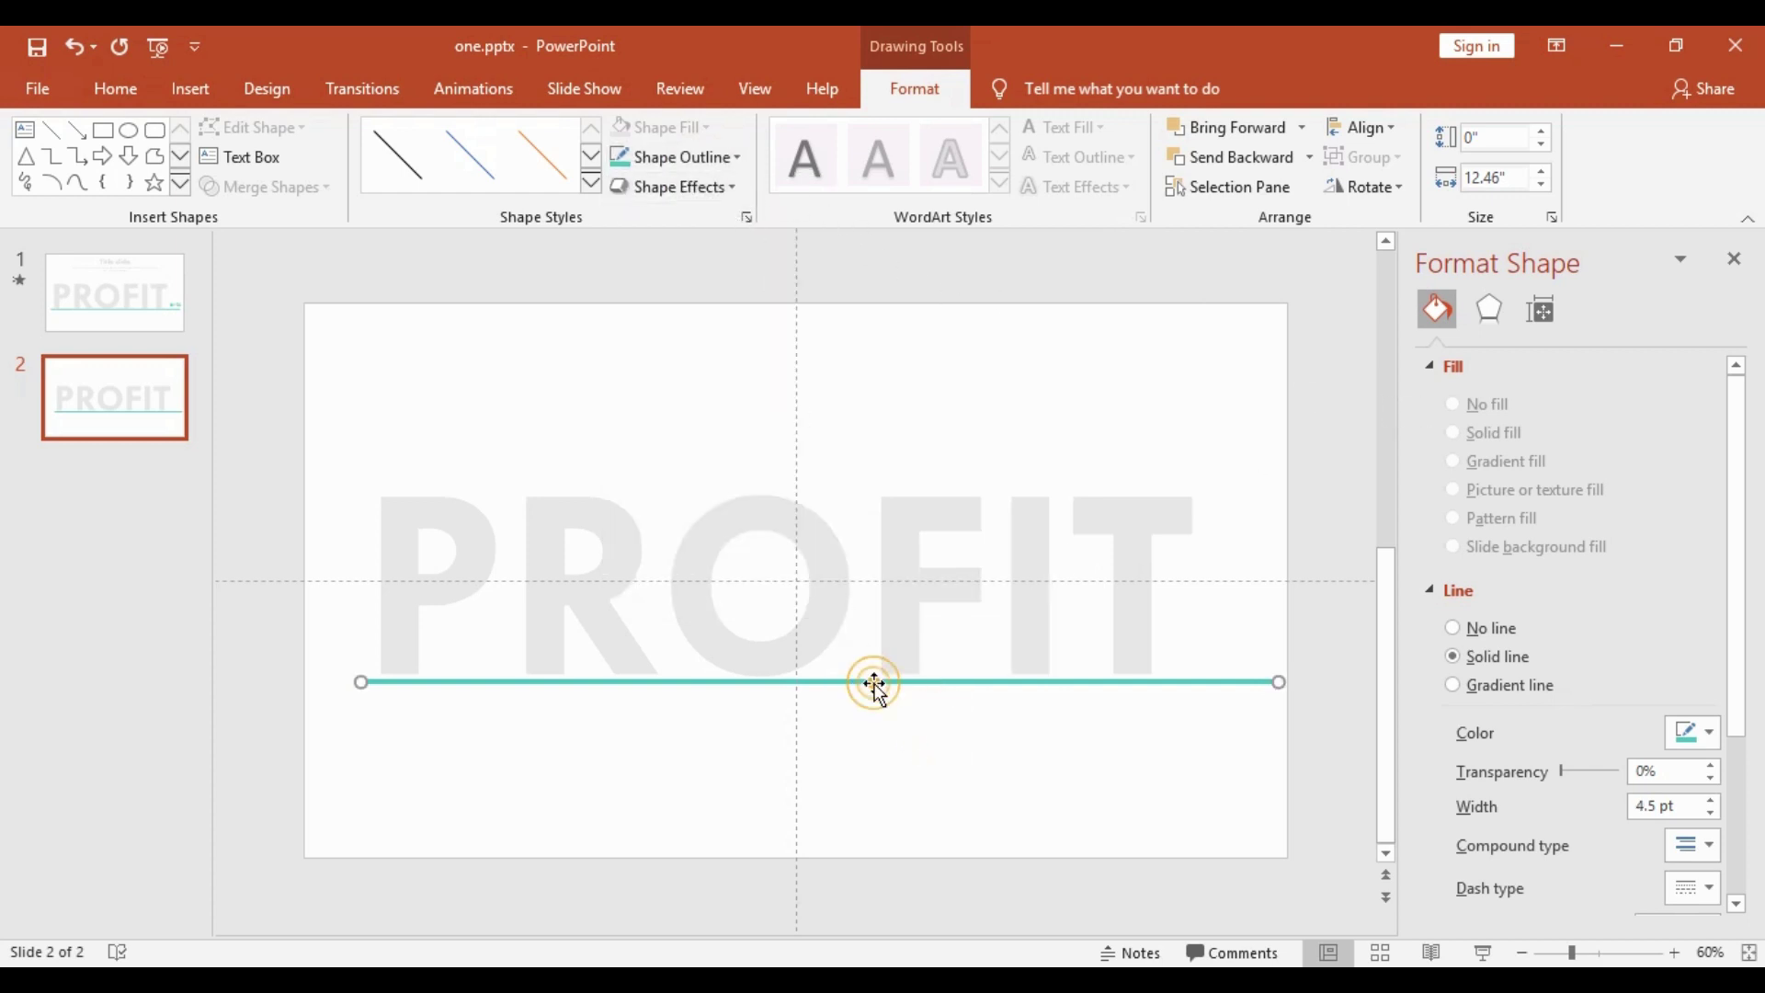
right_click(874, 682)
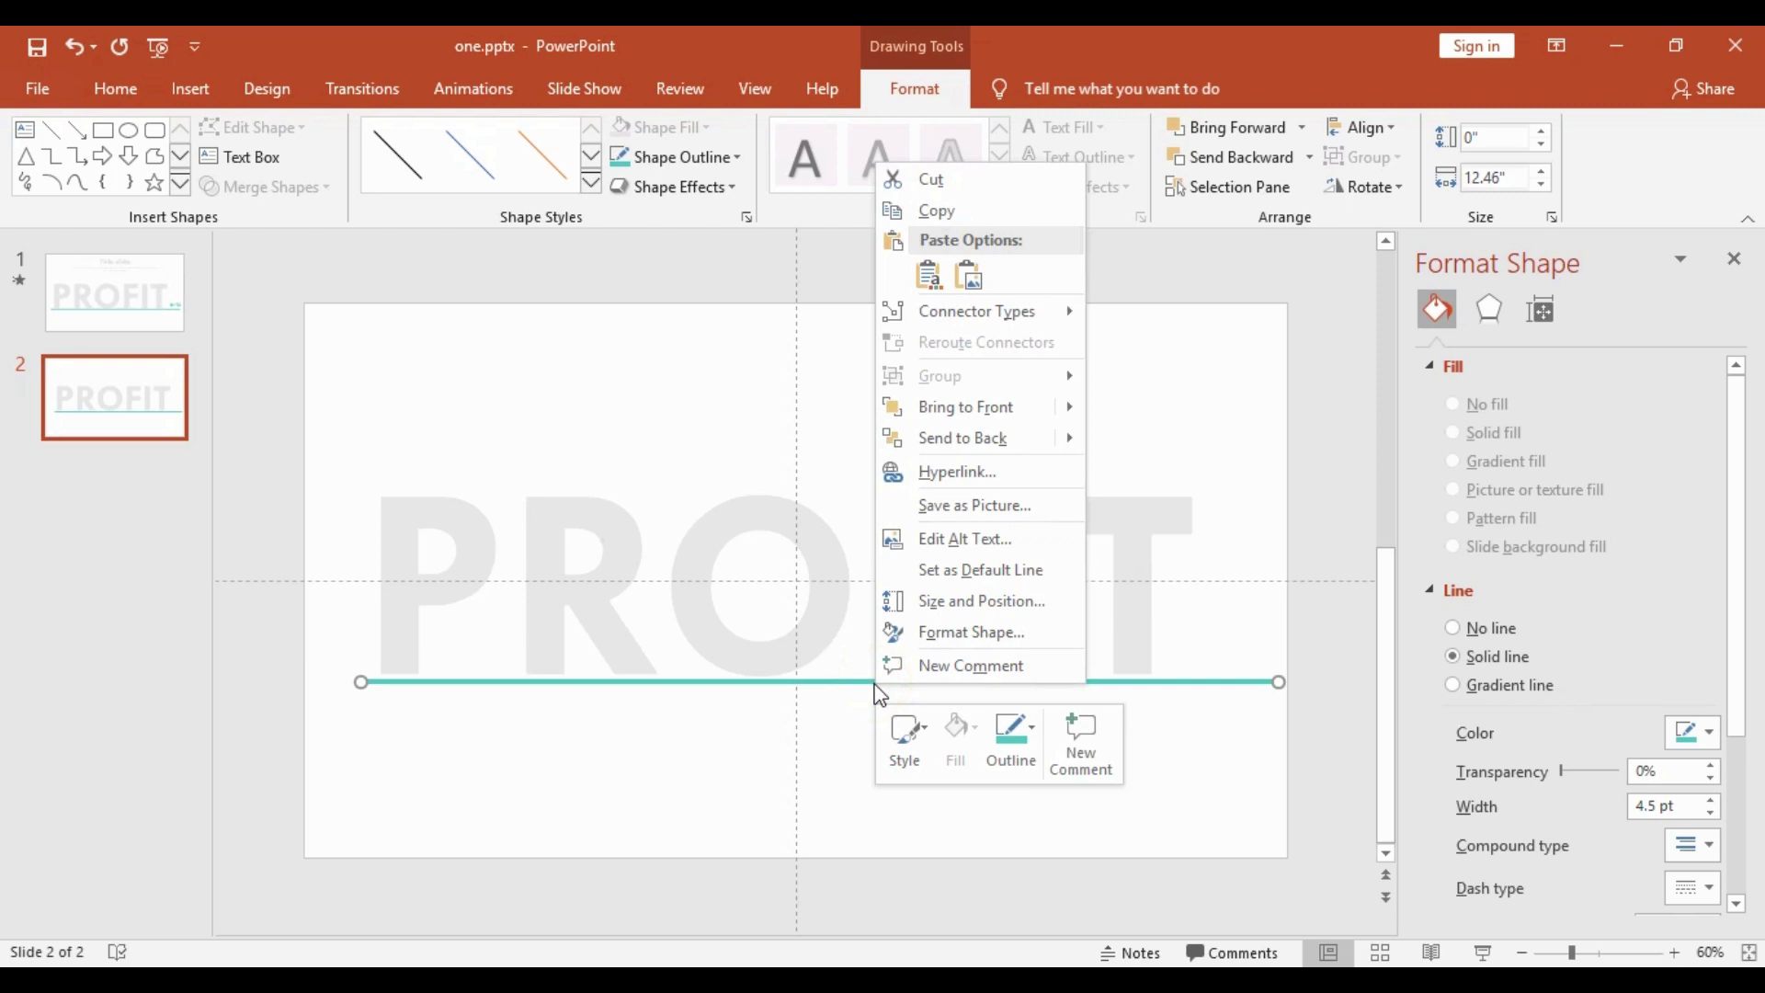
click(958, 632)
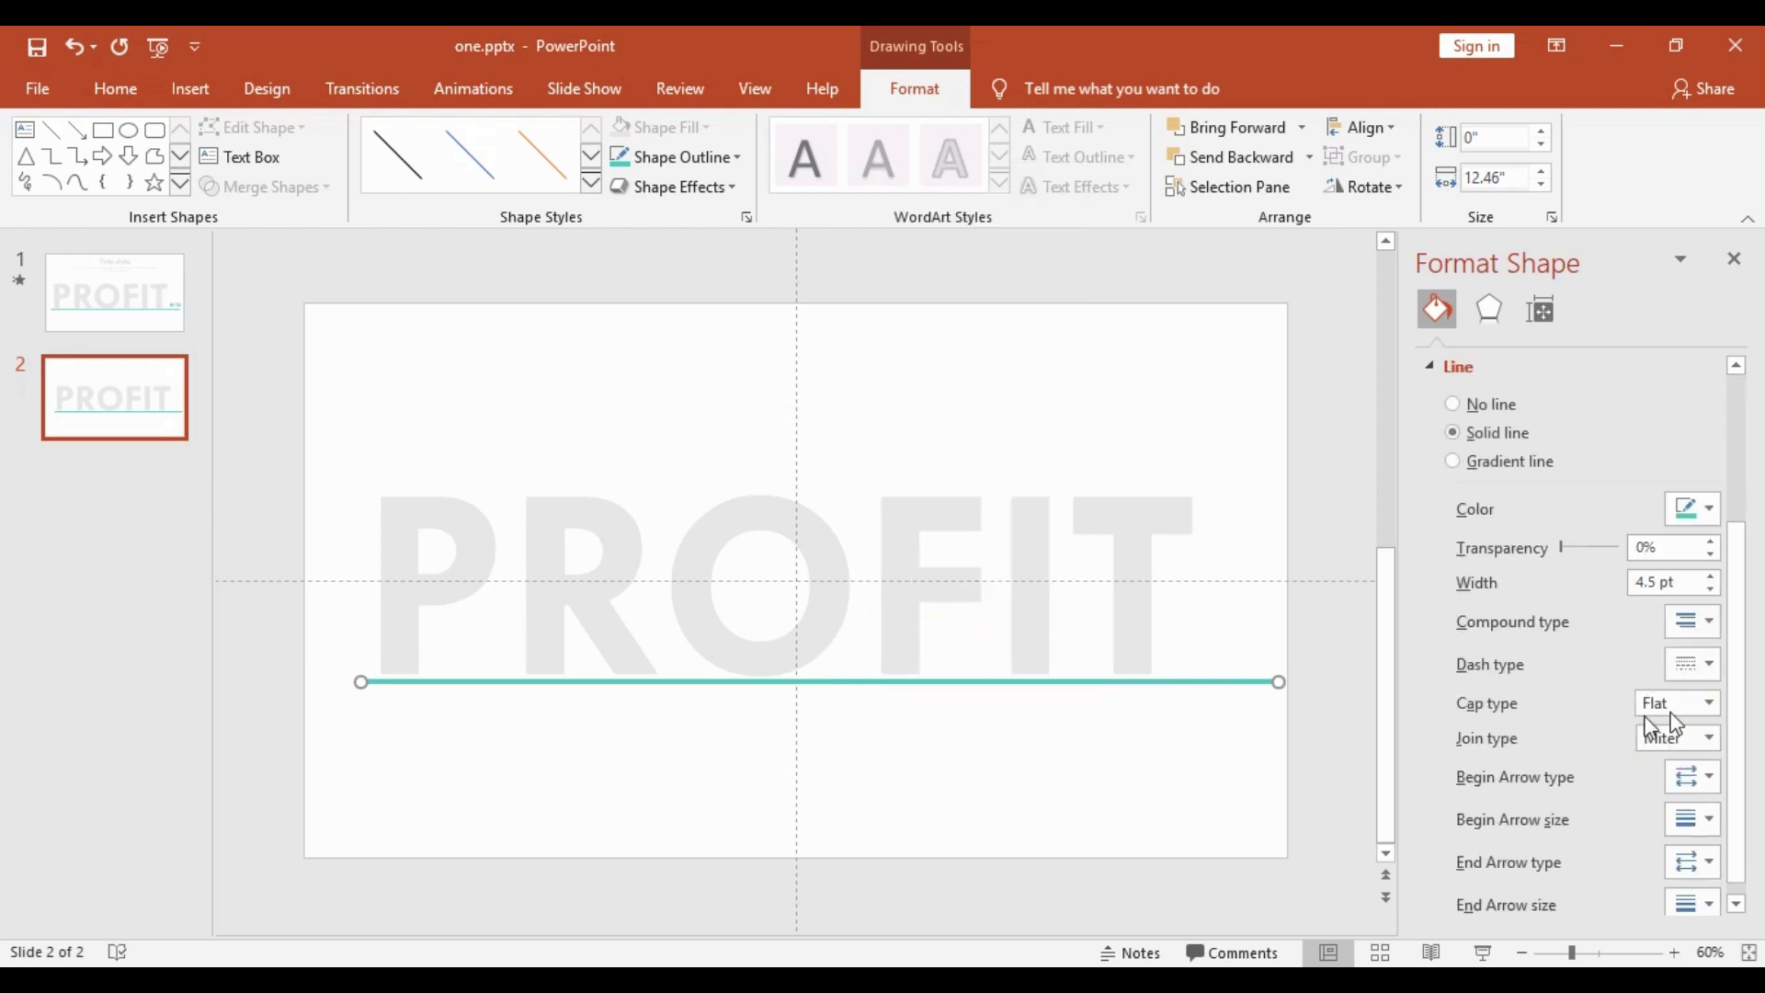
click(1710, 703)
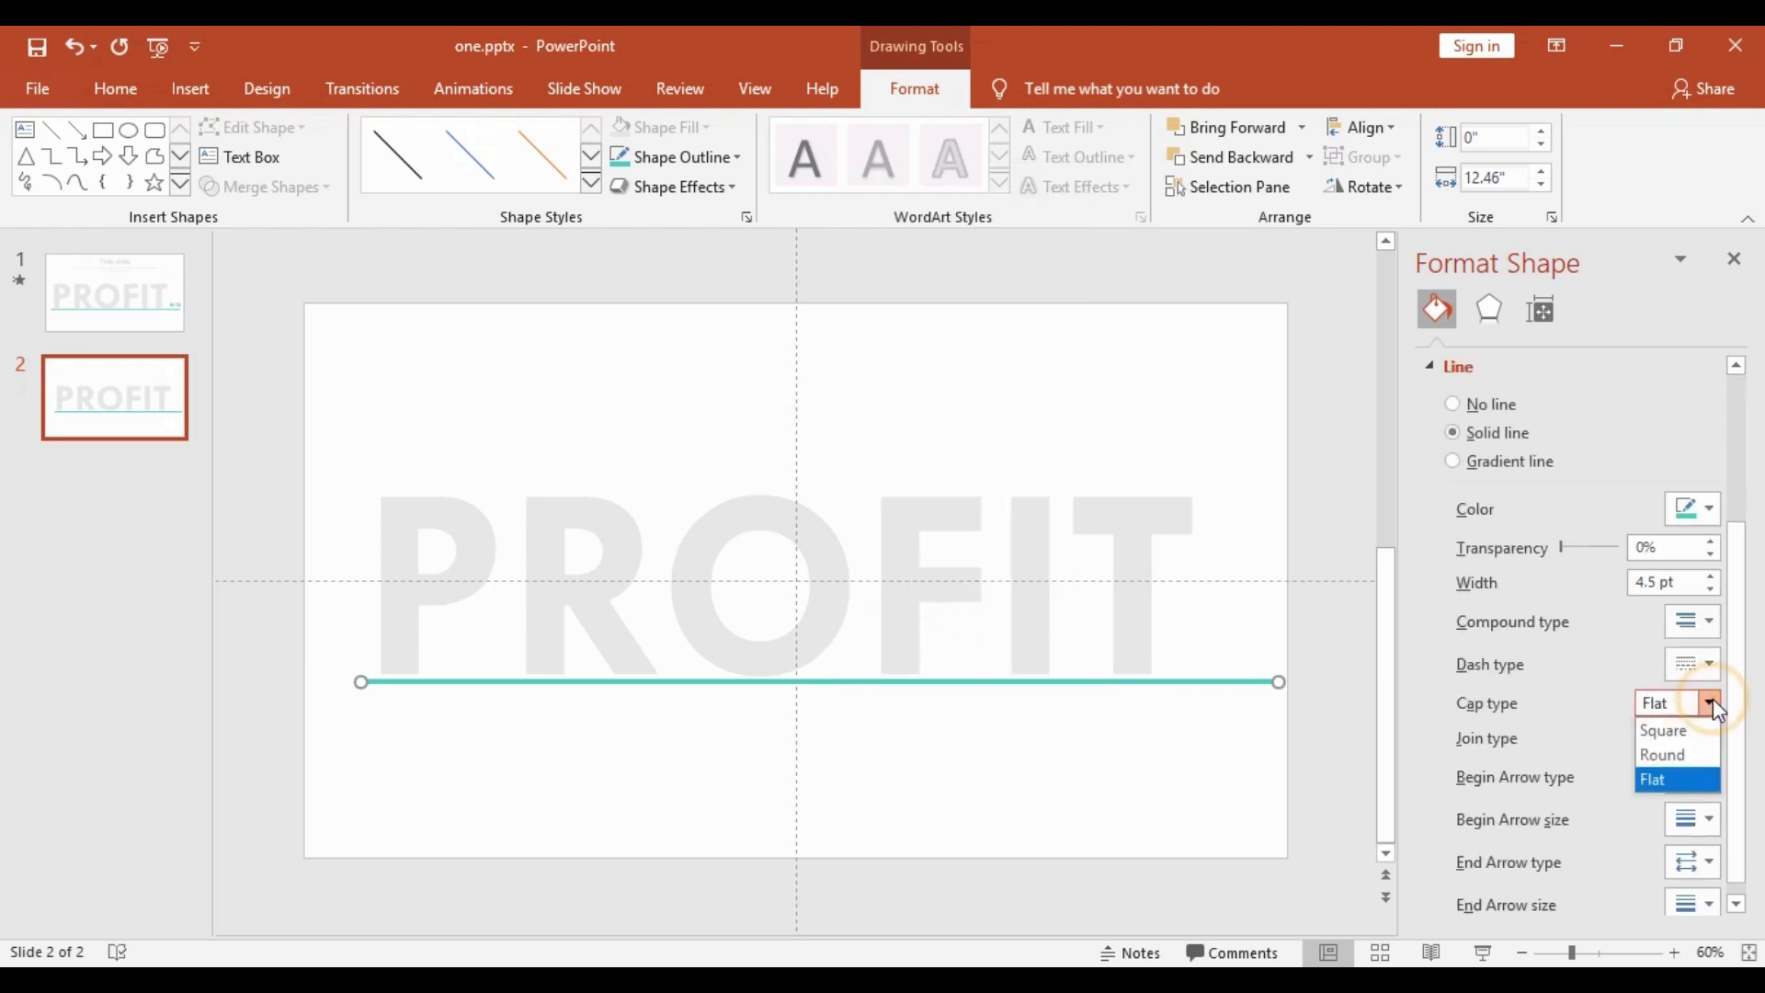
click(1682, 756)
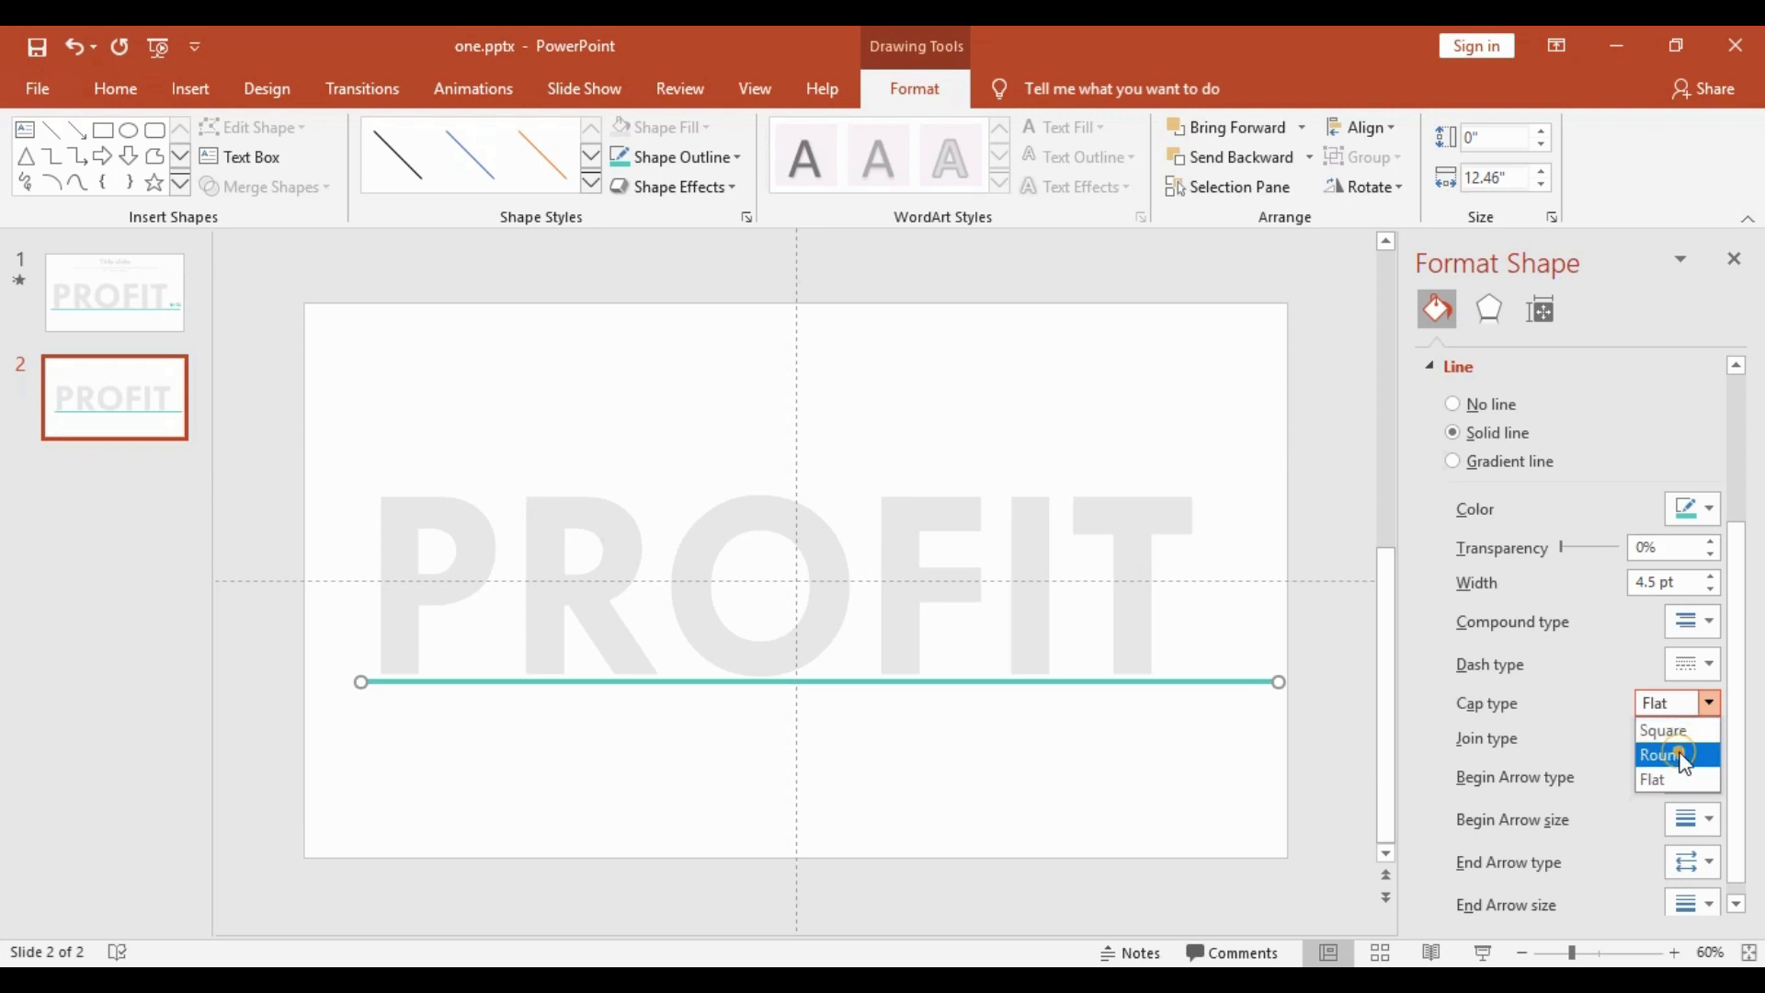
click(1734, 261)
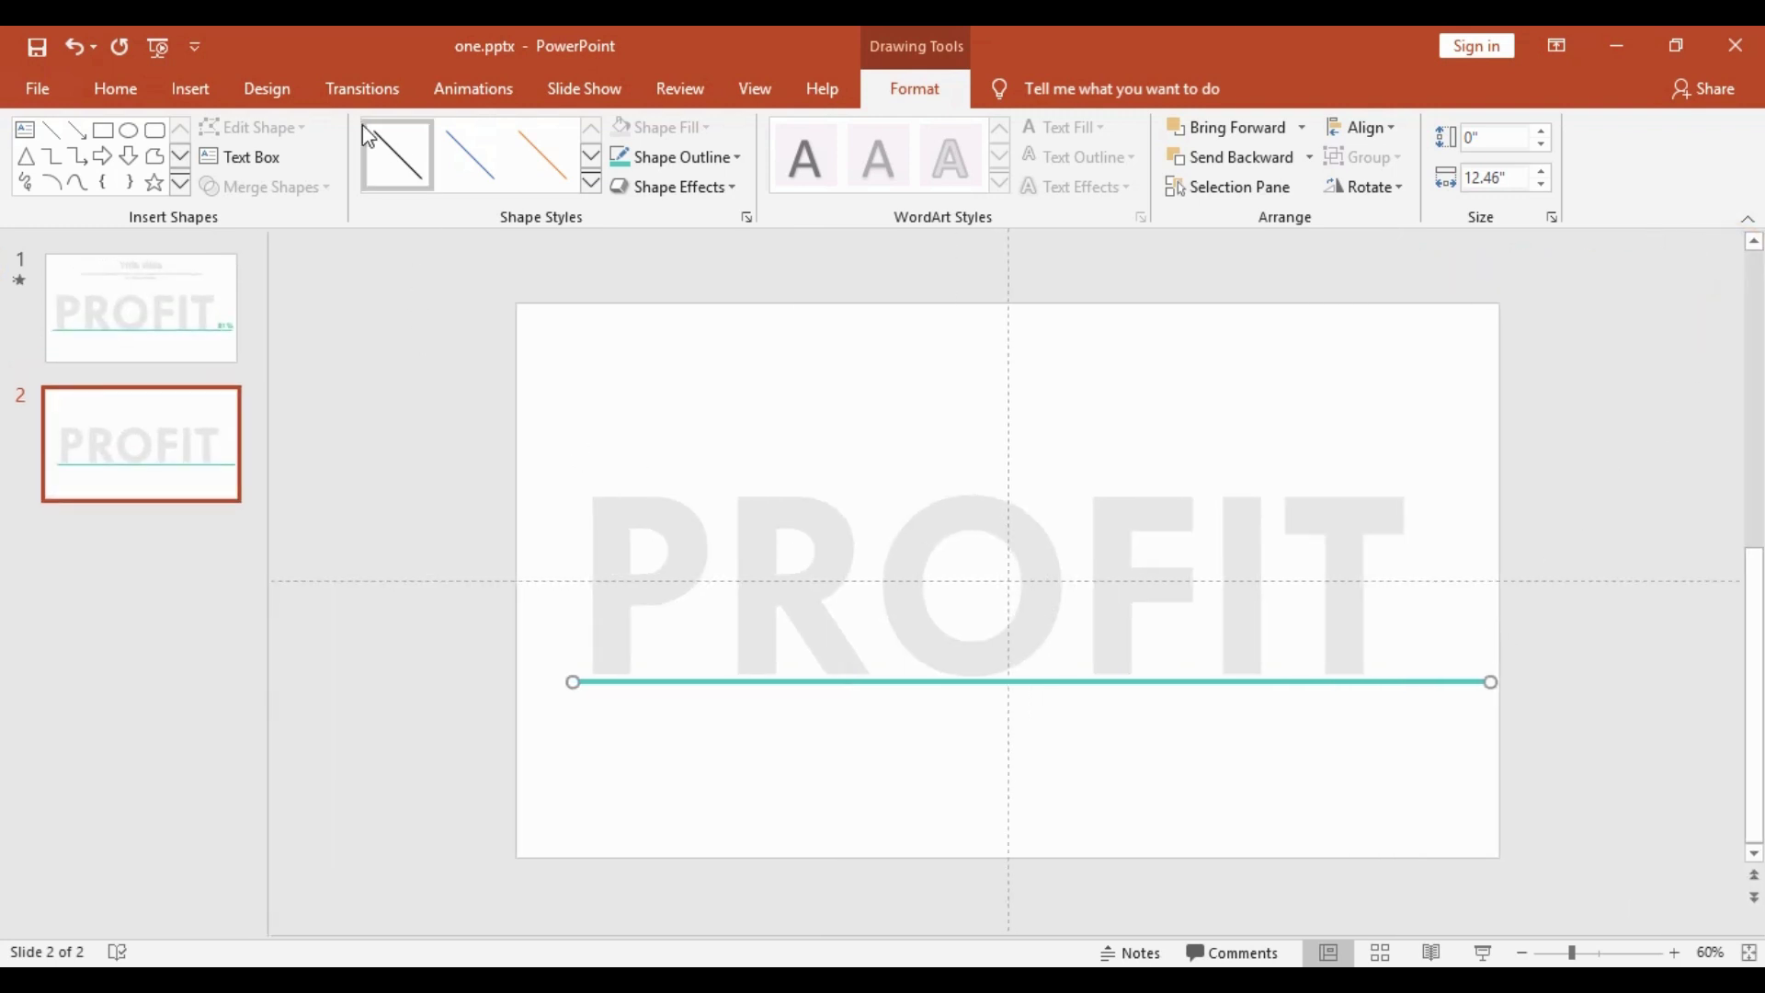
click(188, 92)
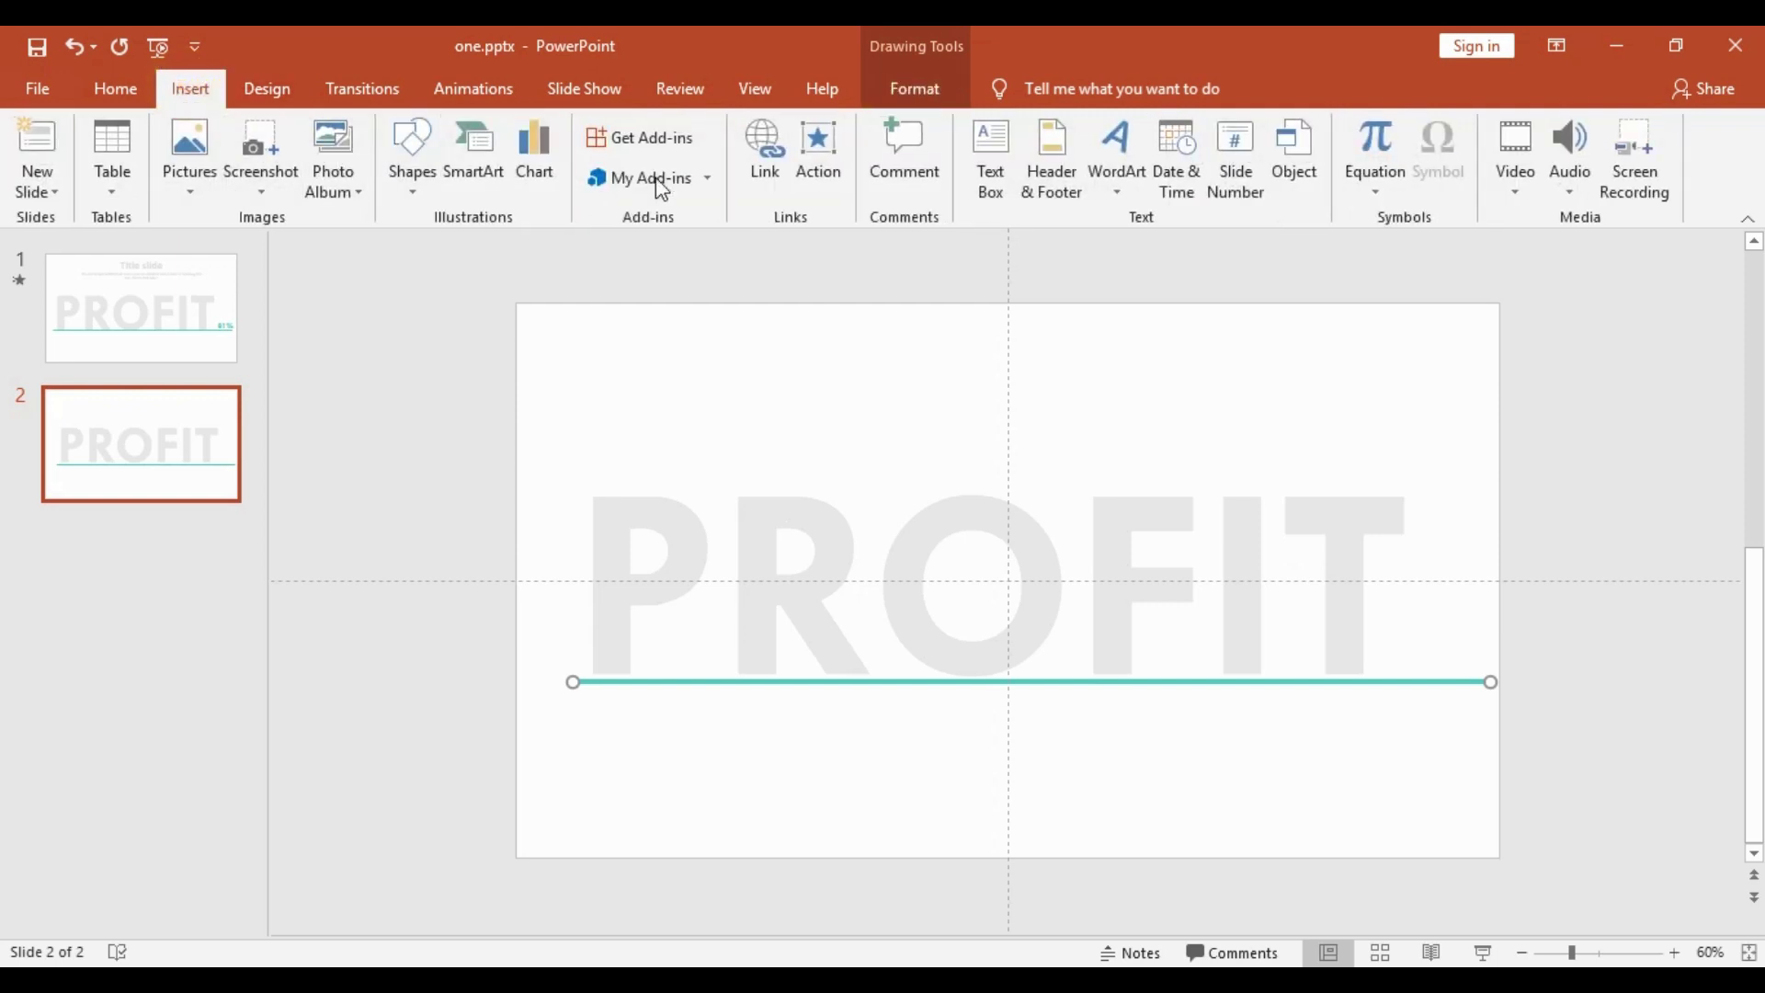
Step: Add an '81%' text box near the line's right end in bold Tw Cen MT 36
click(995, 153)
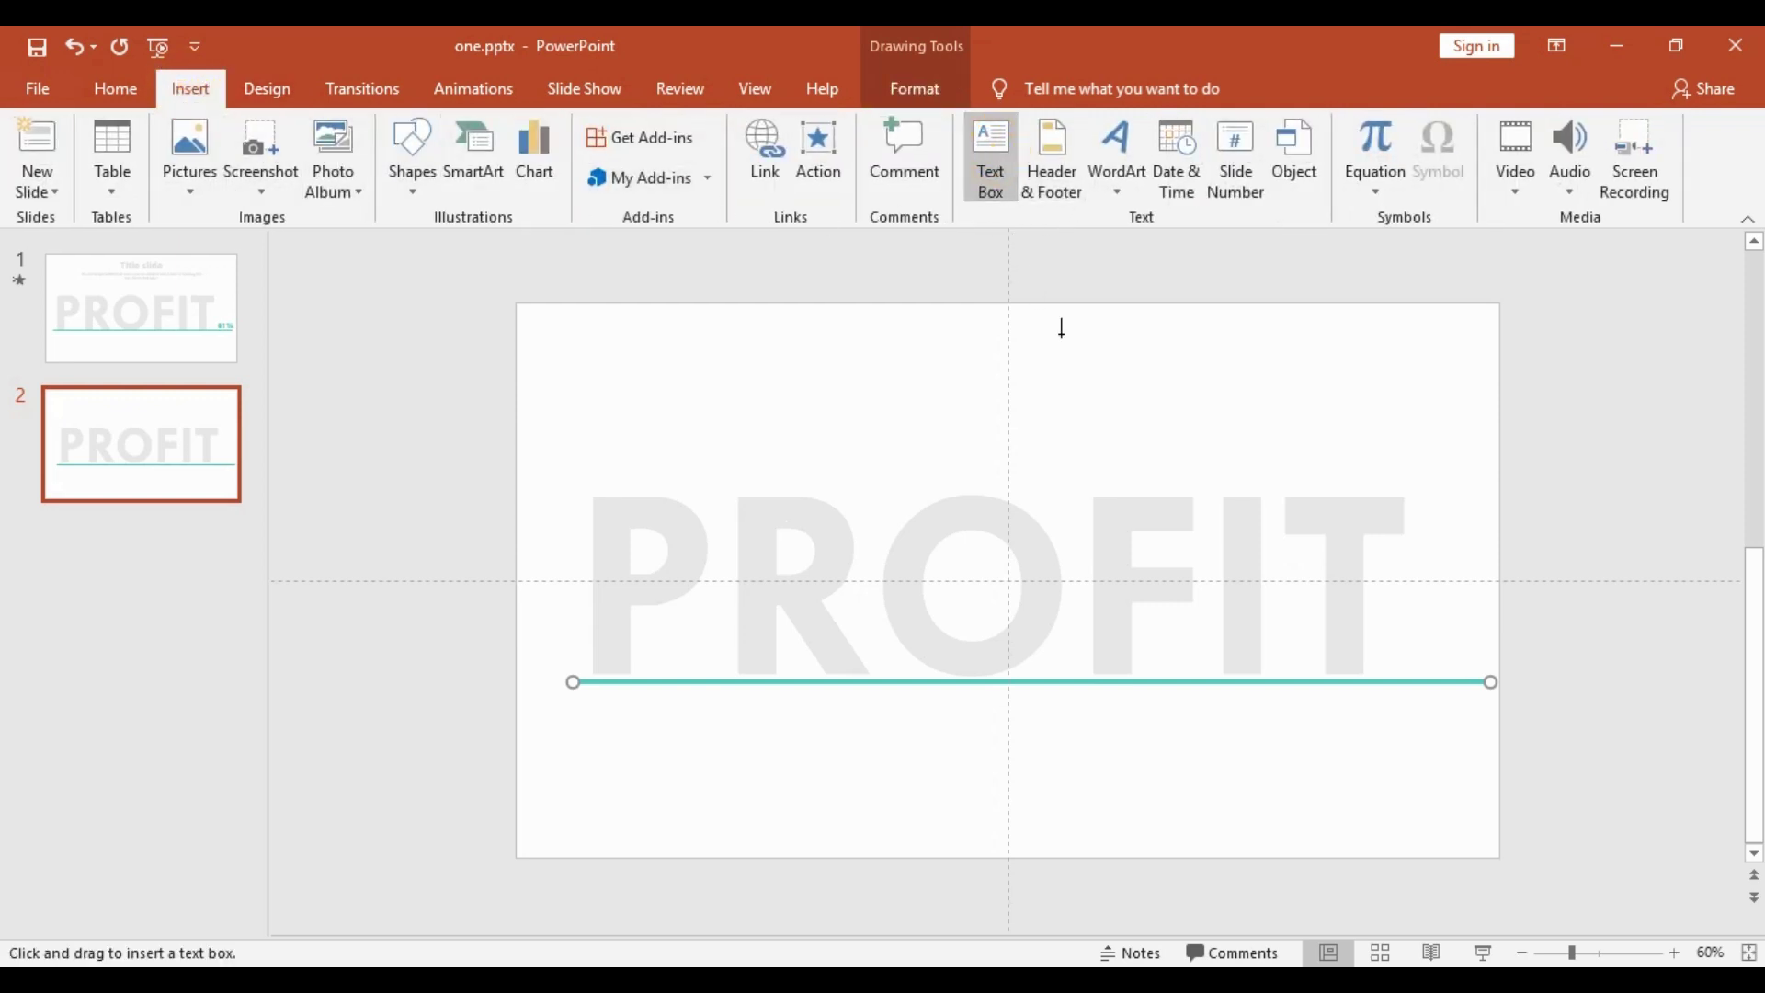
drag(1398, 619, 1490, 670)
text(81%)
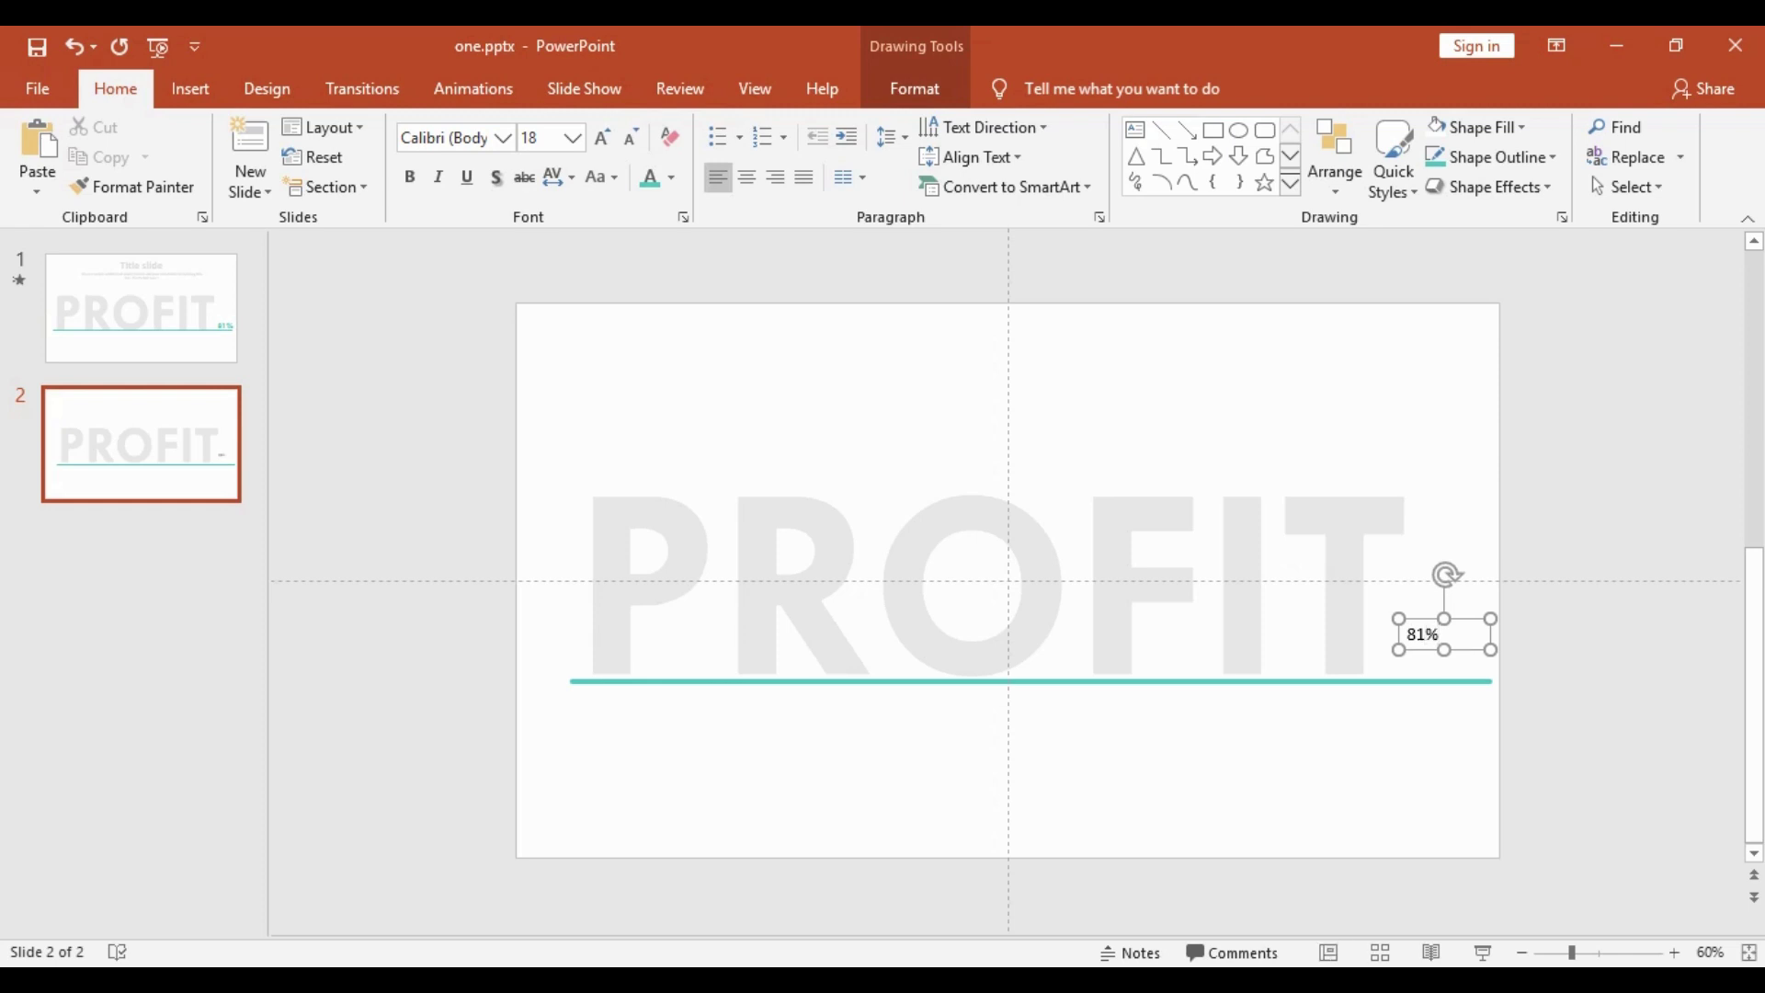
click(1474, 622)
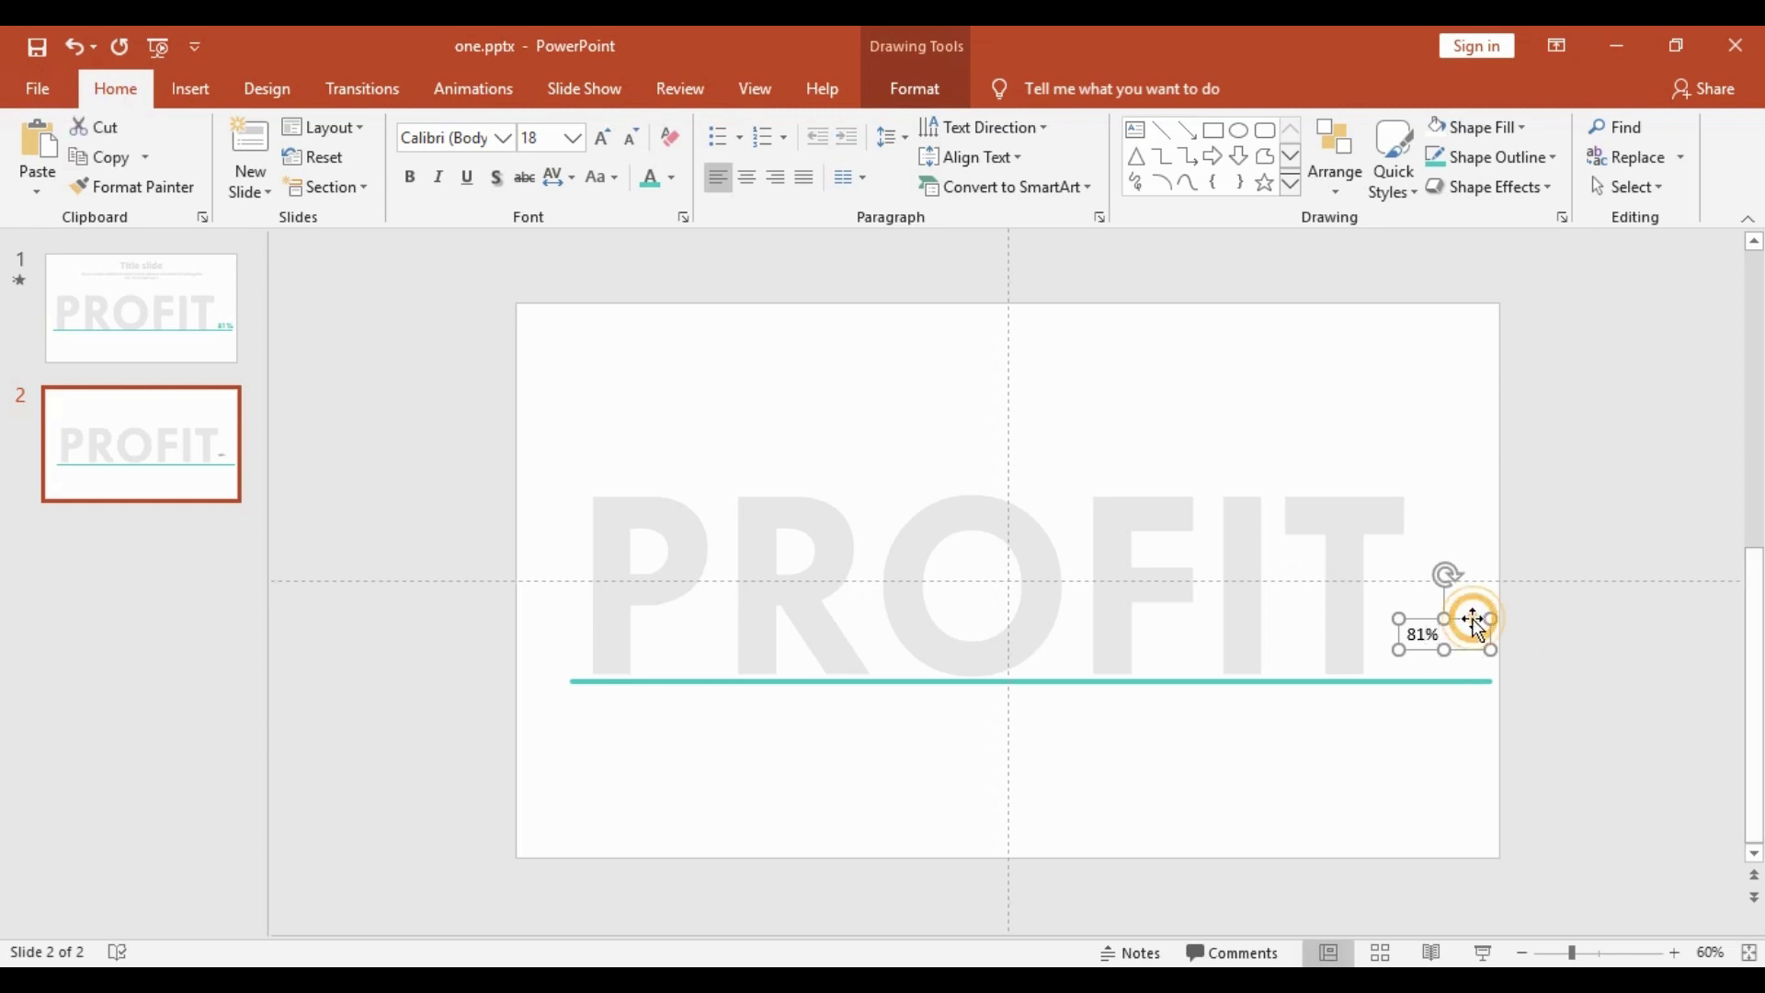
click(452, 138)
text(Tw Cen MT)
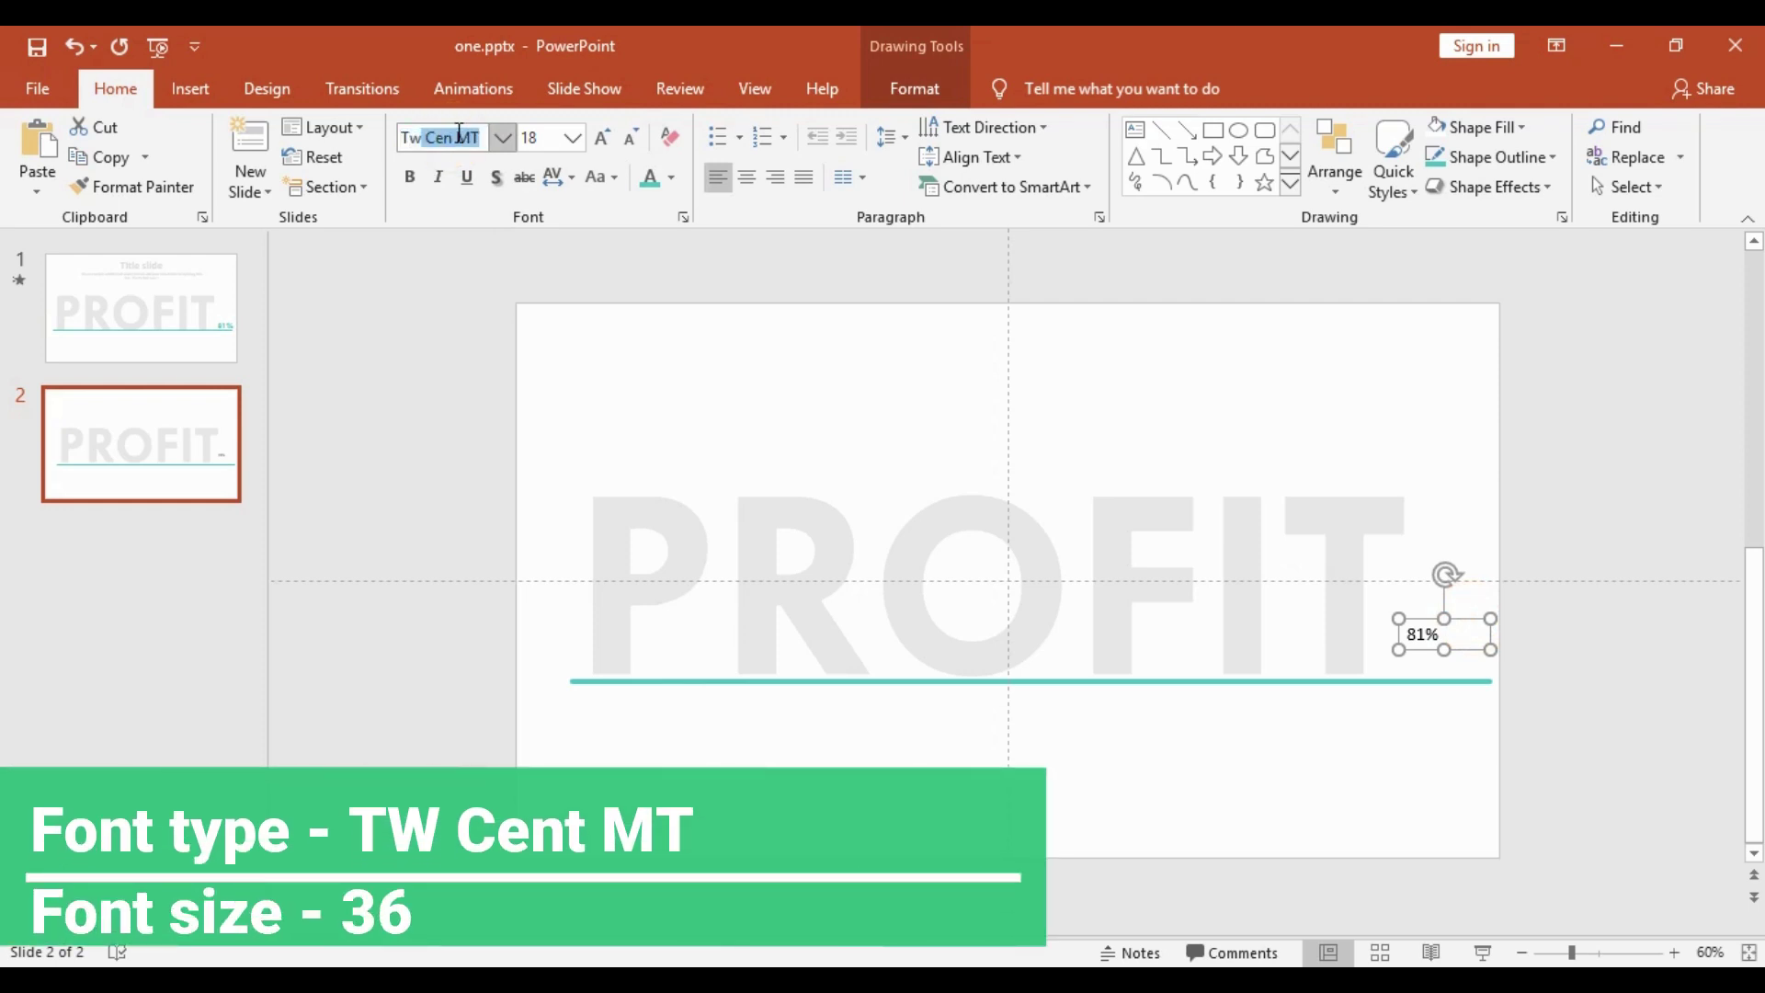
key(Tab)
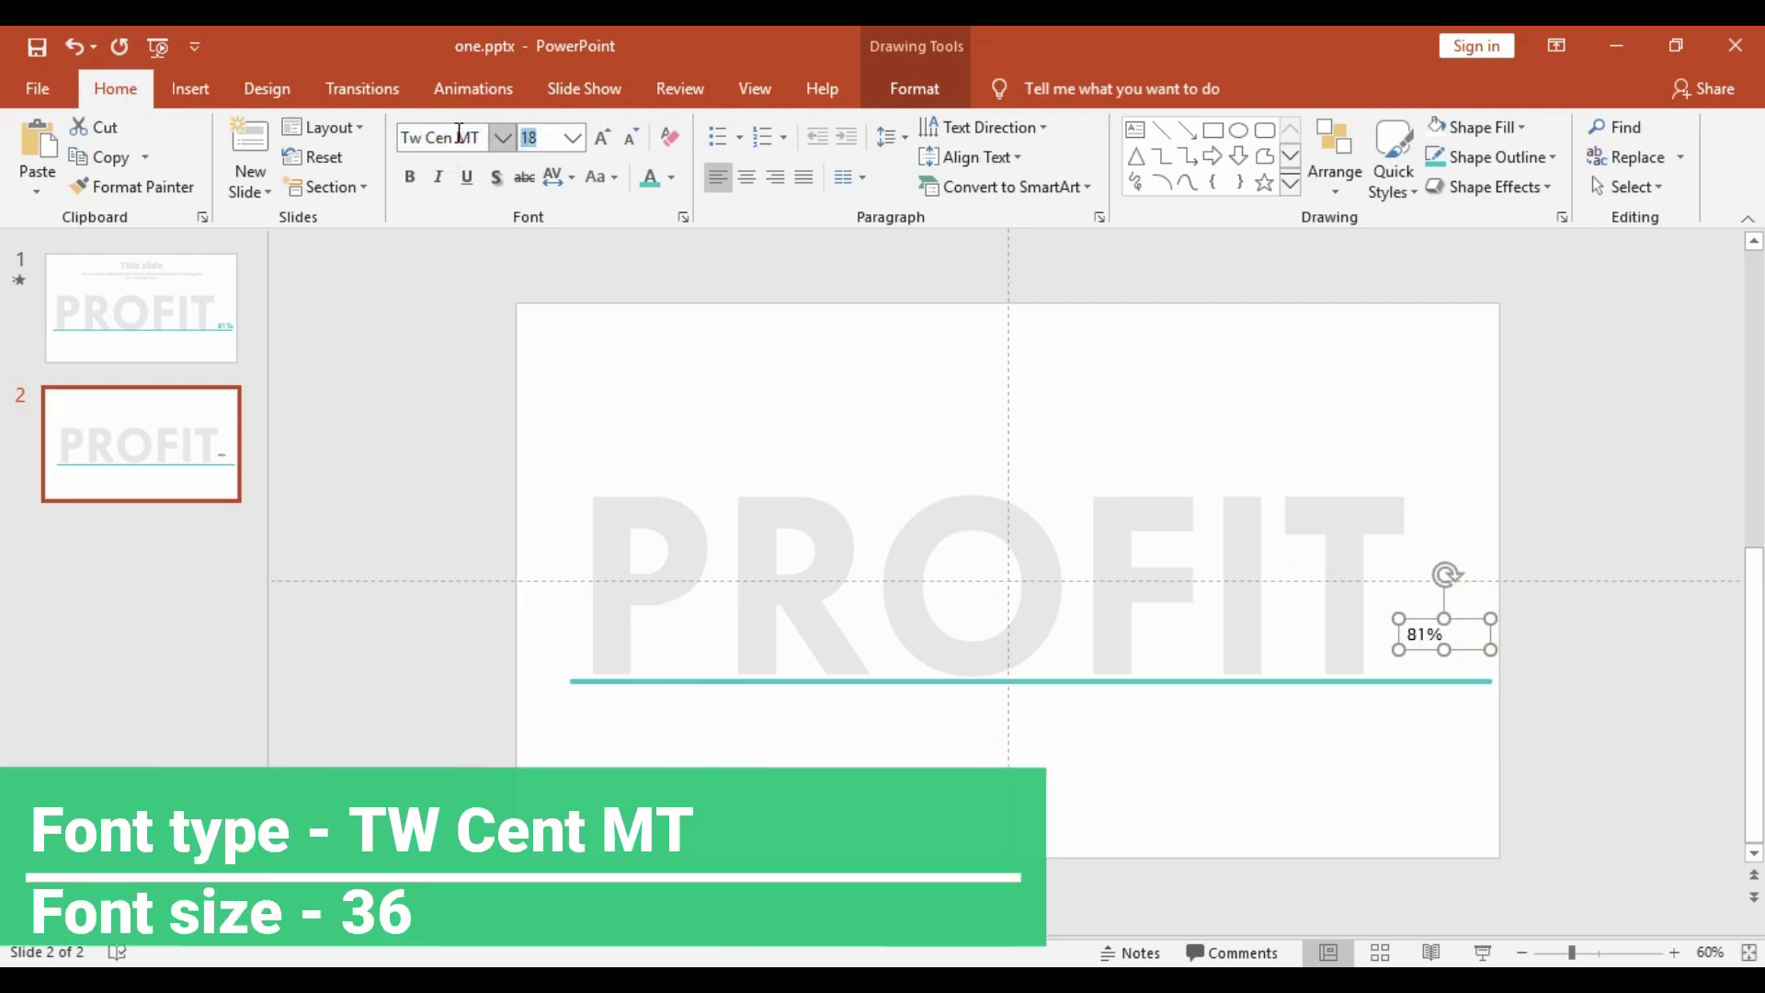
text(36)
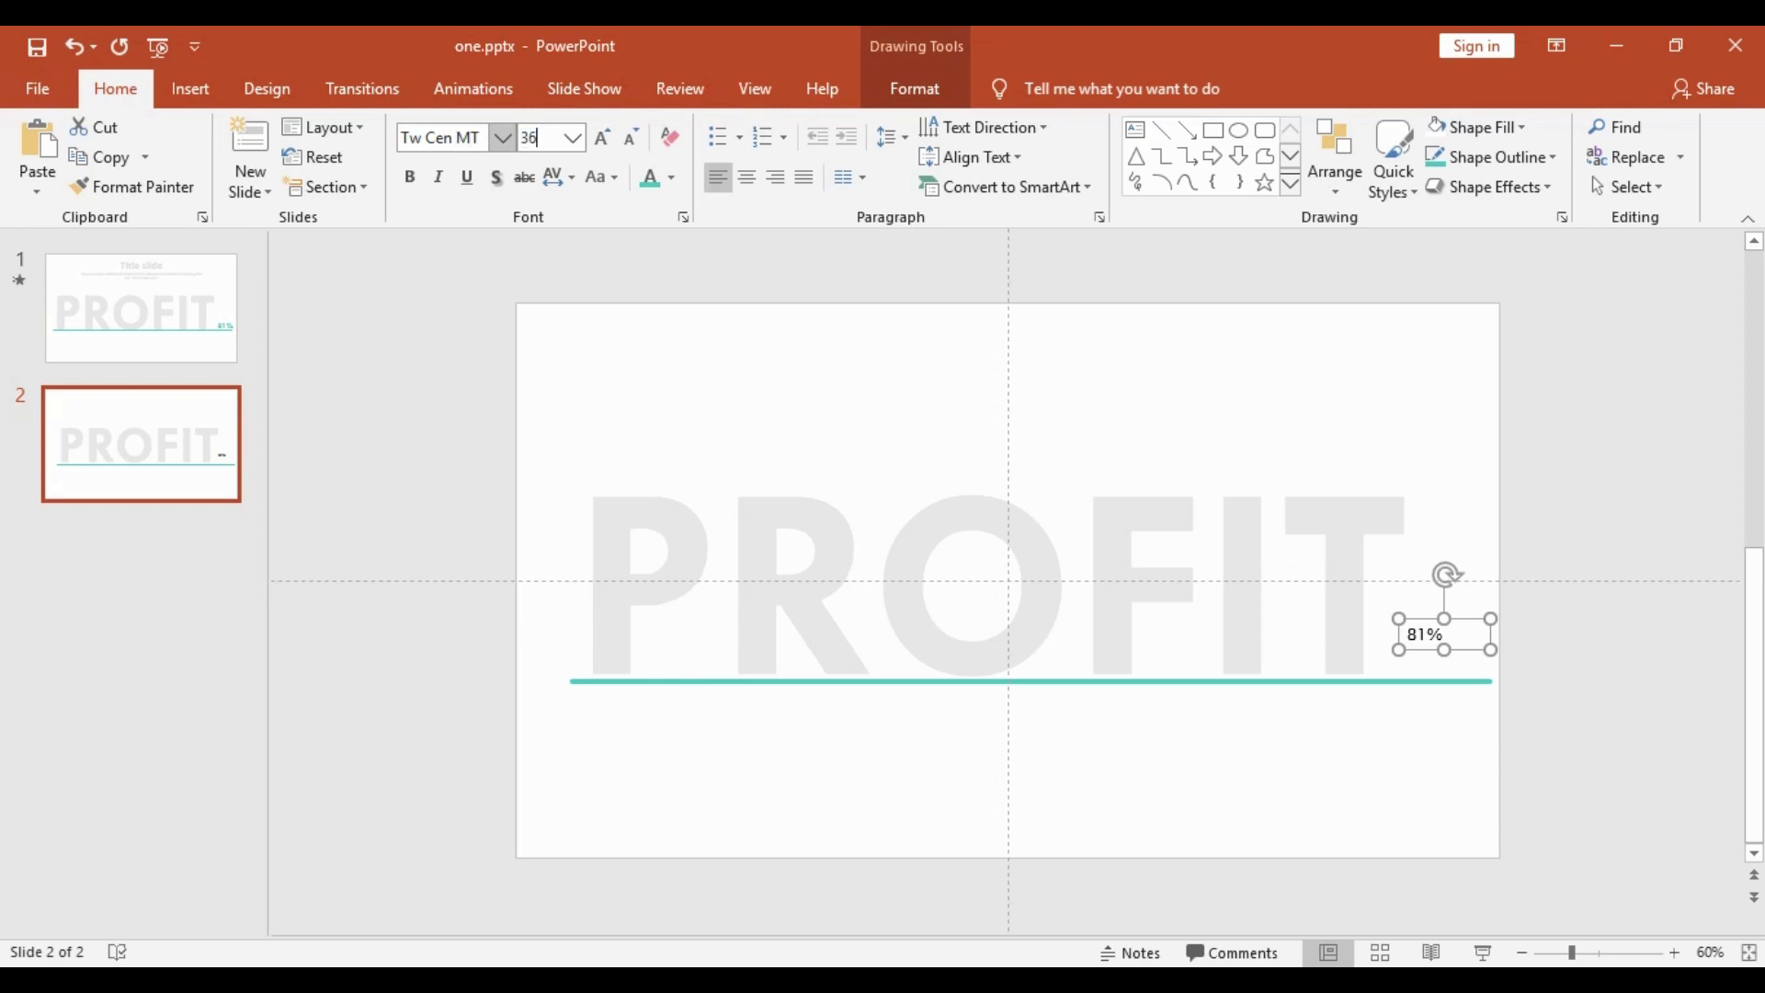
key(Return)
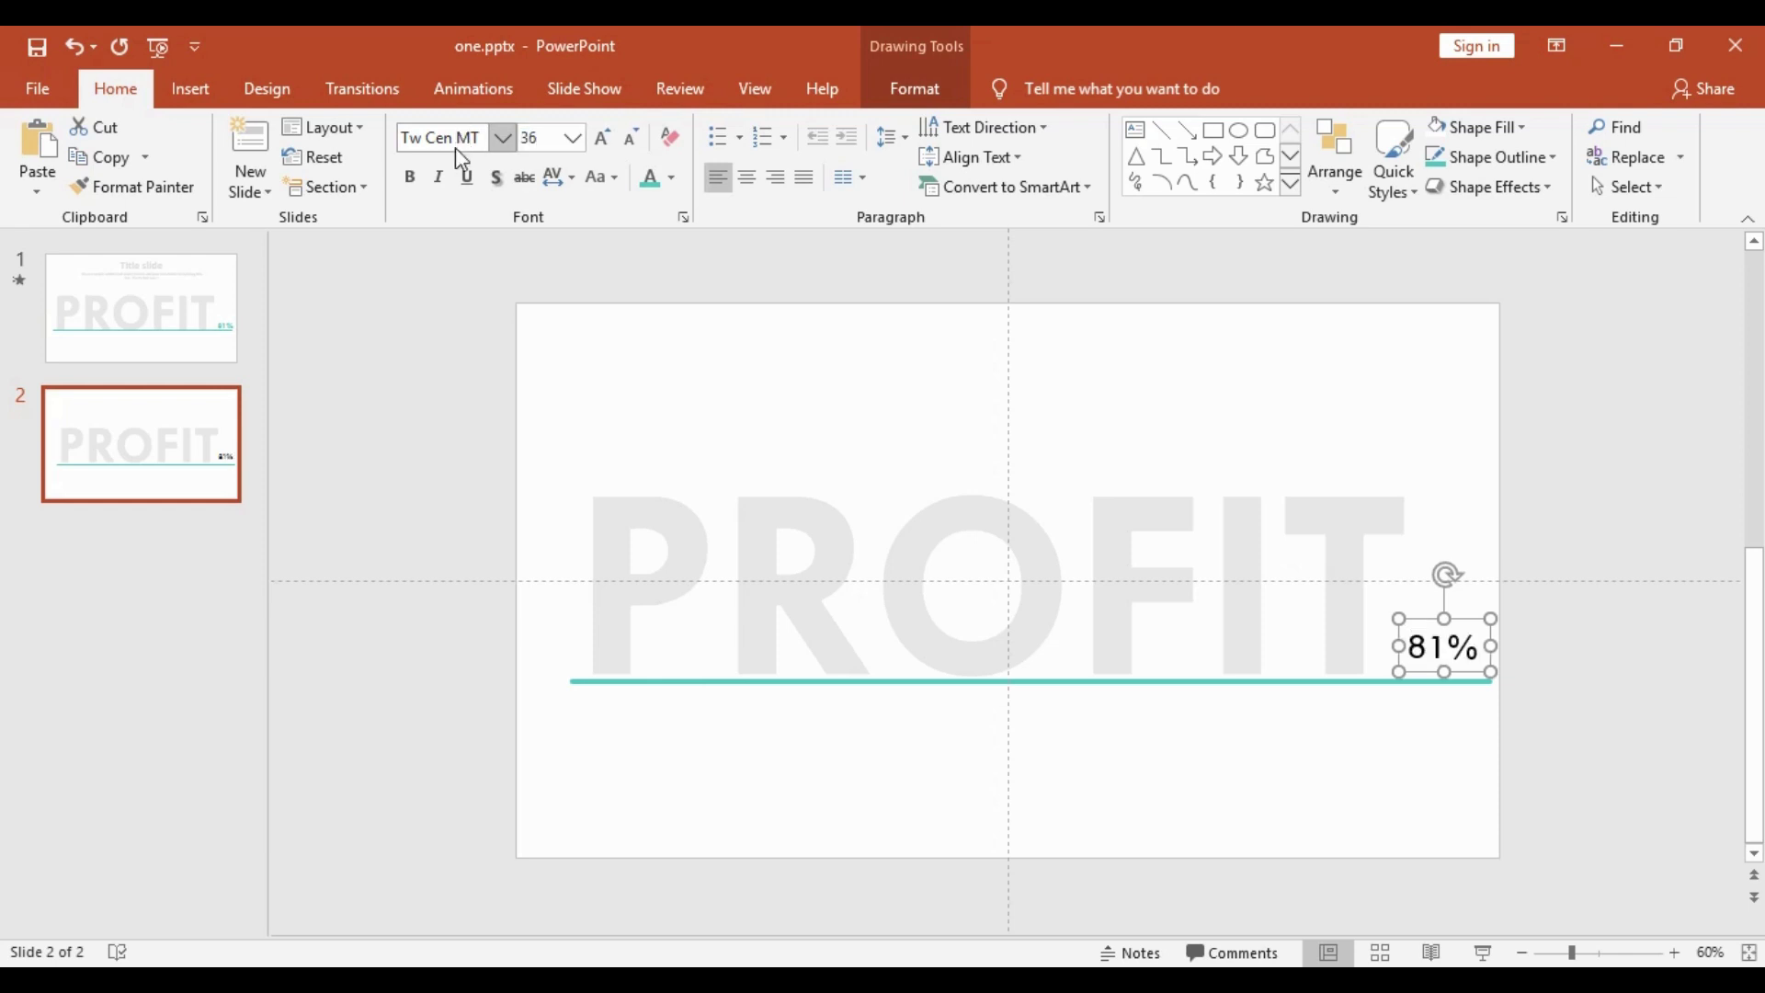
click(410, 177)
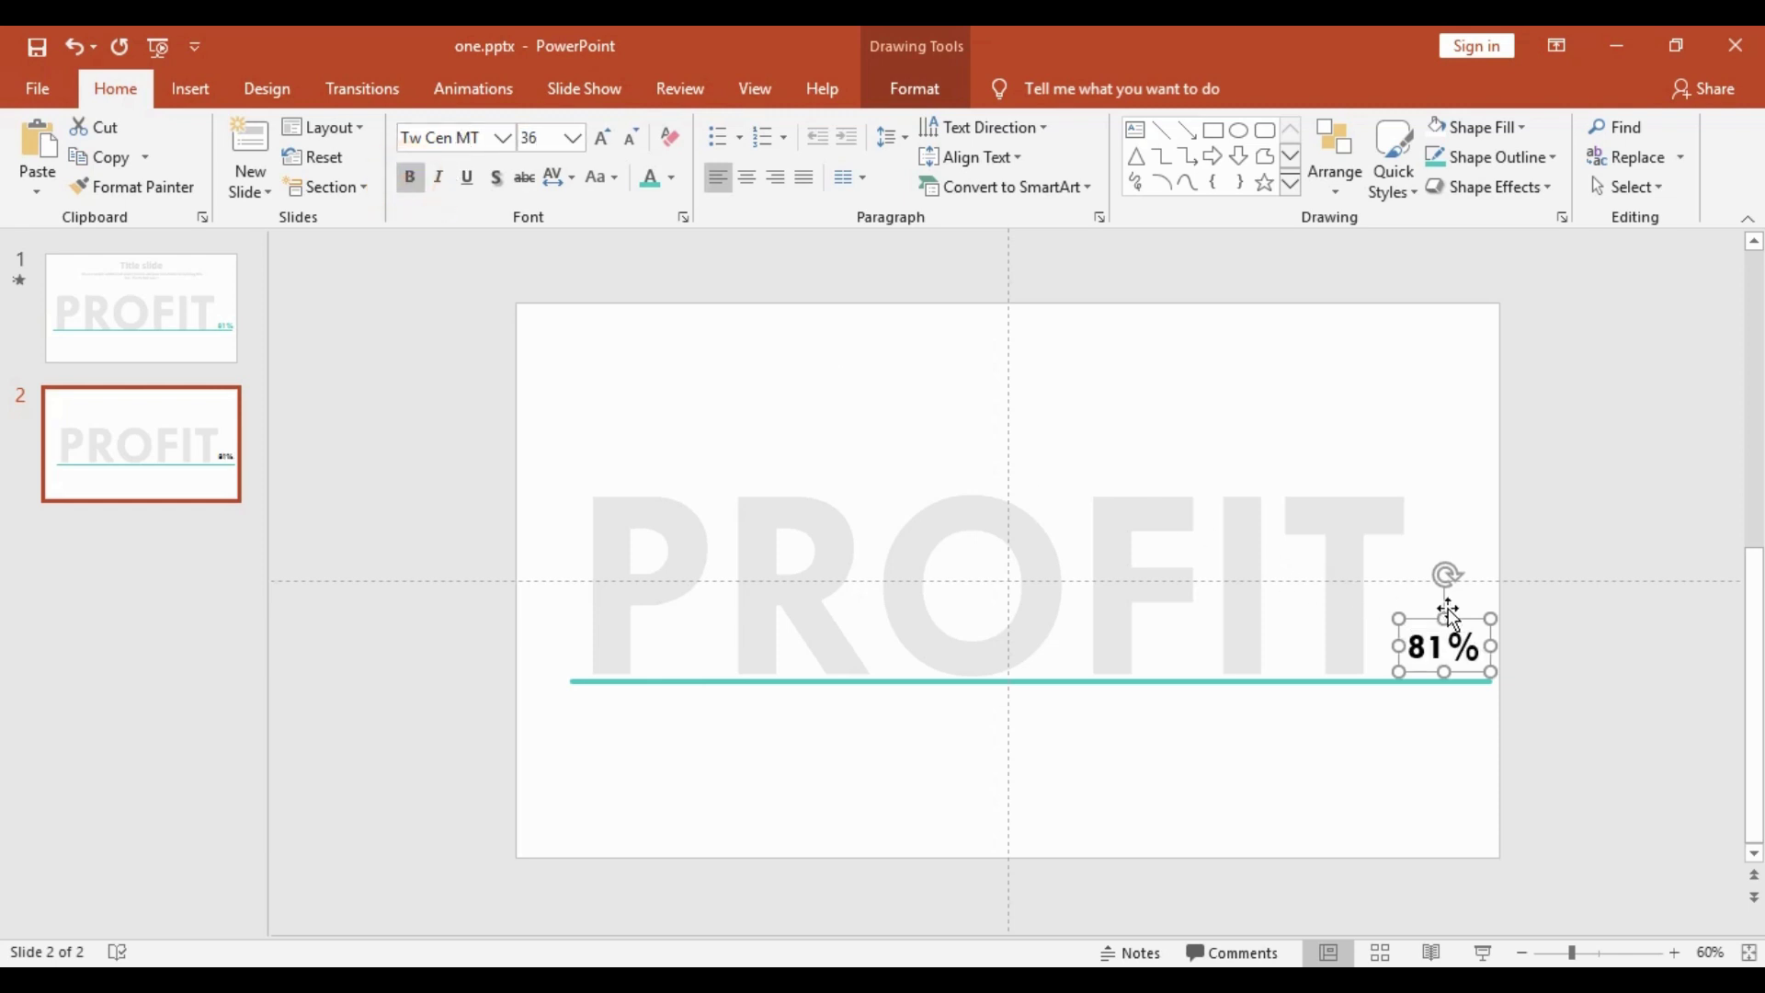
Step: Colour 81% teal and align it at the line's right end, level with its base
drag(1469, 622, 1478, 626)
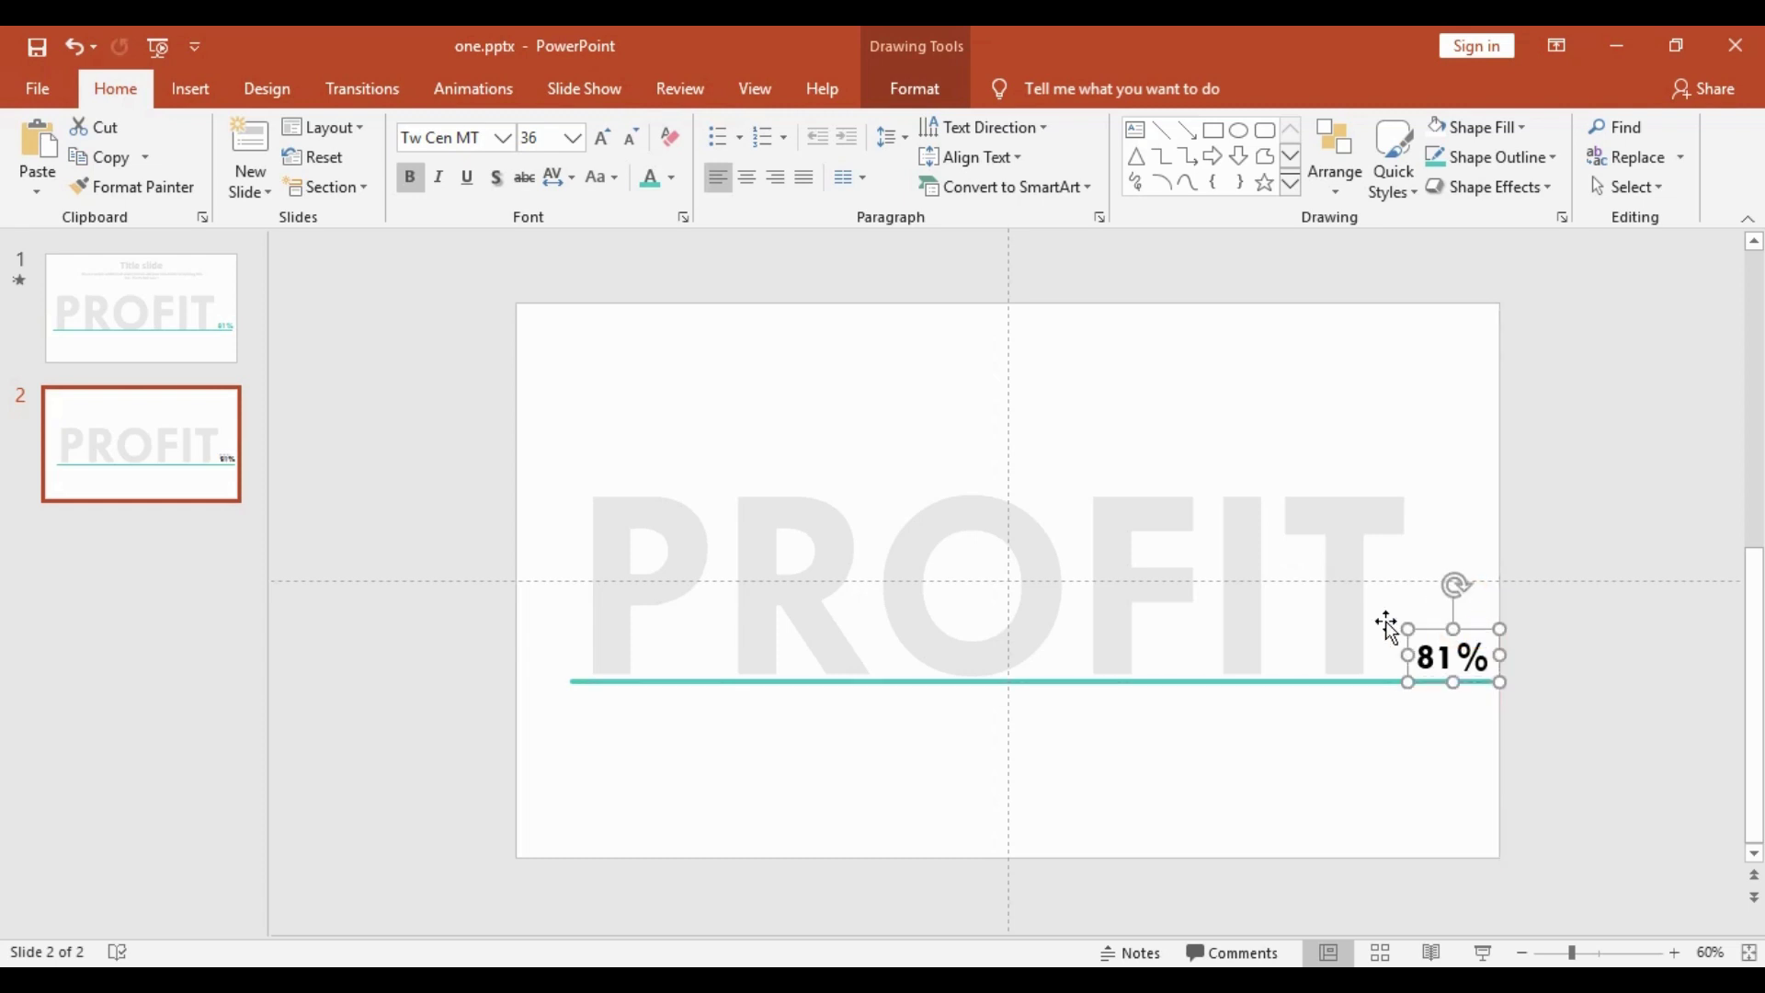
click(652, 184)
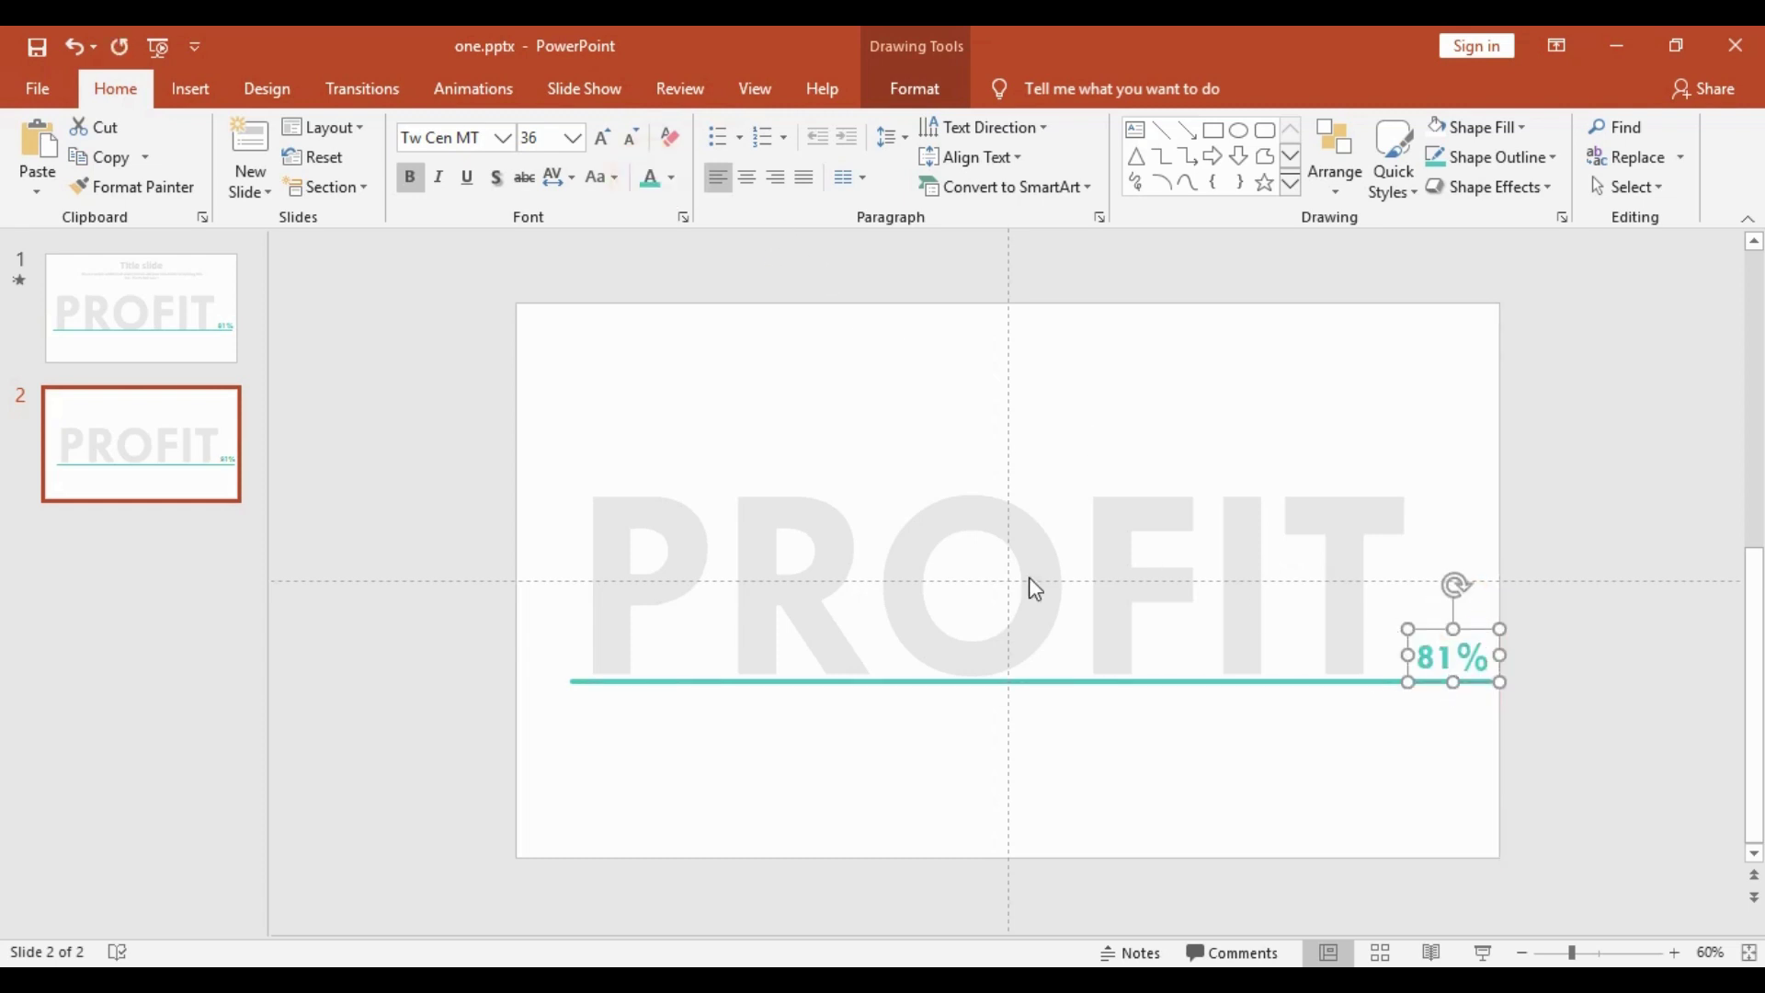
click(680, 188)
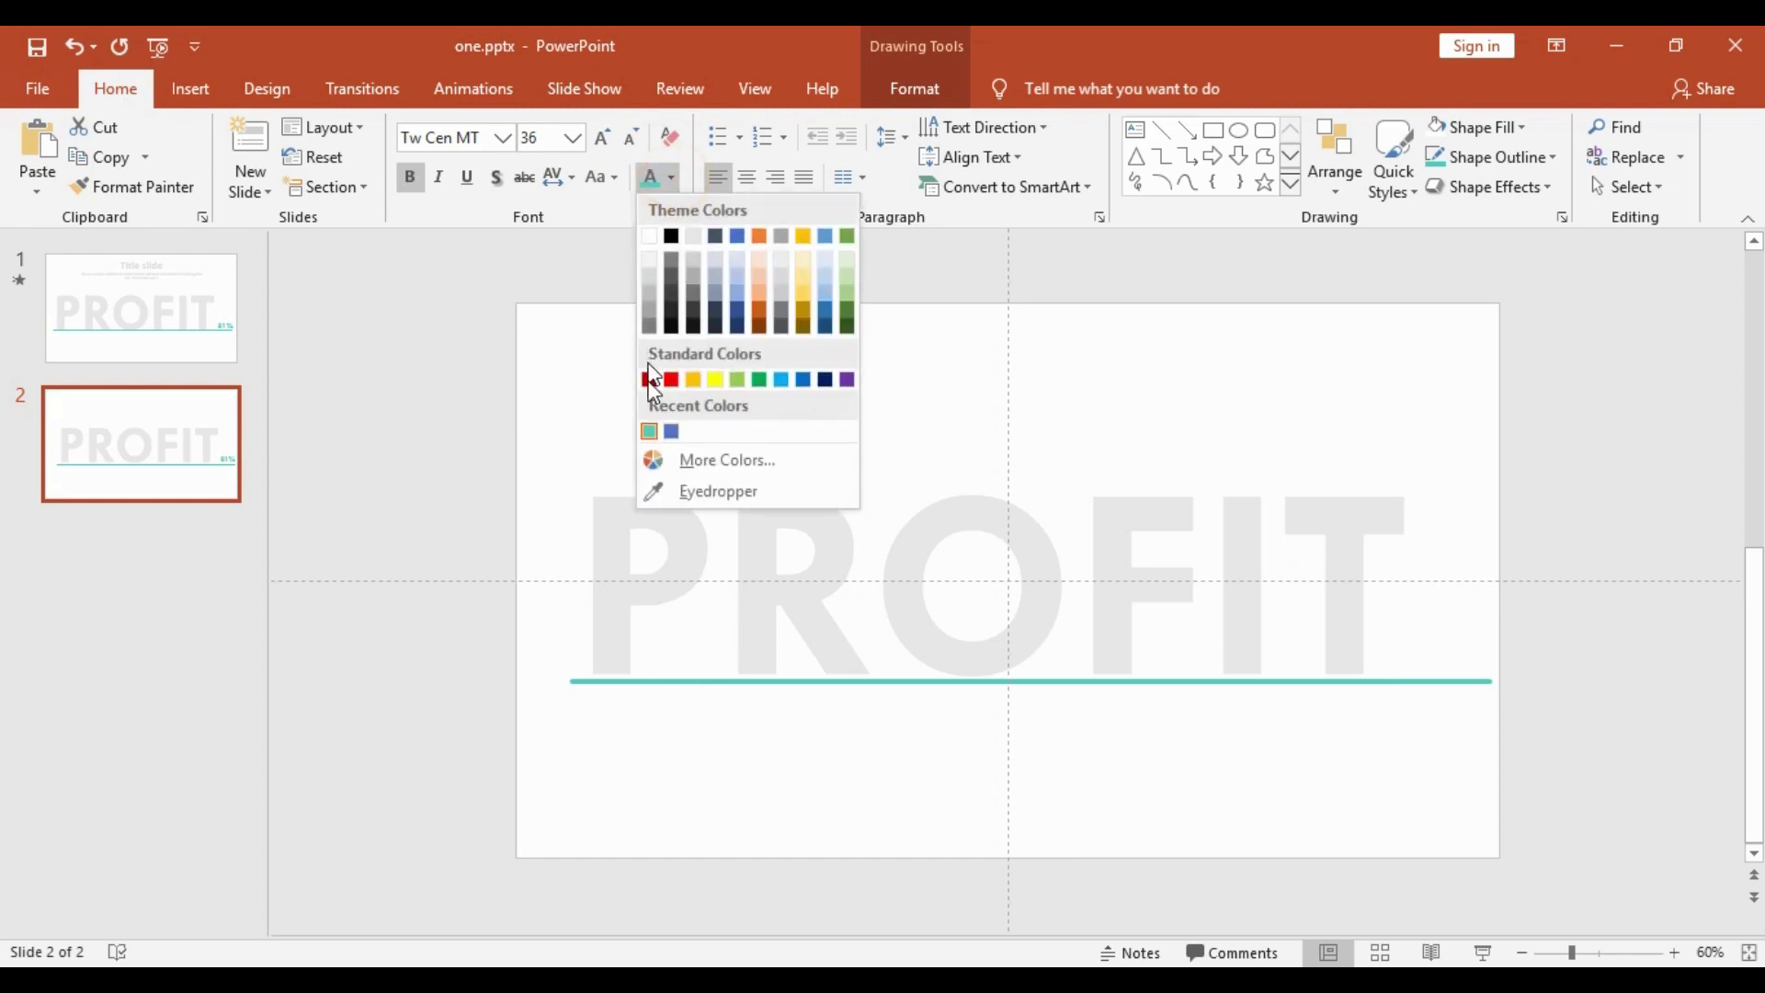
click(649, 432)
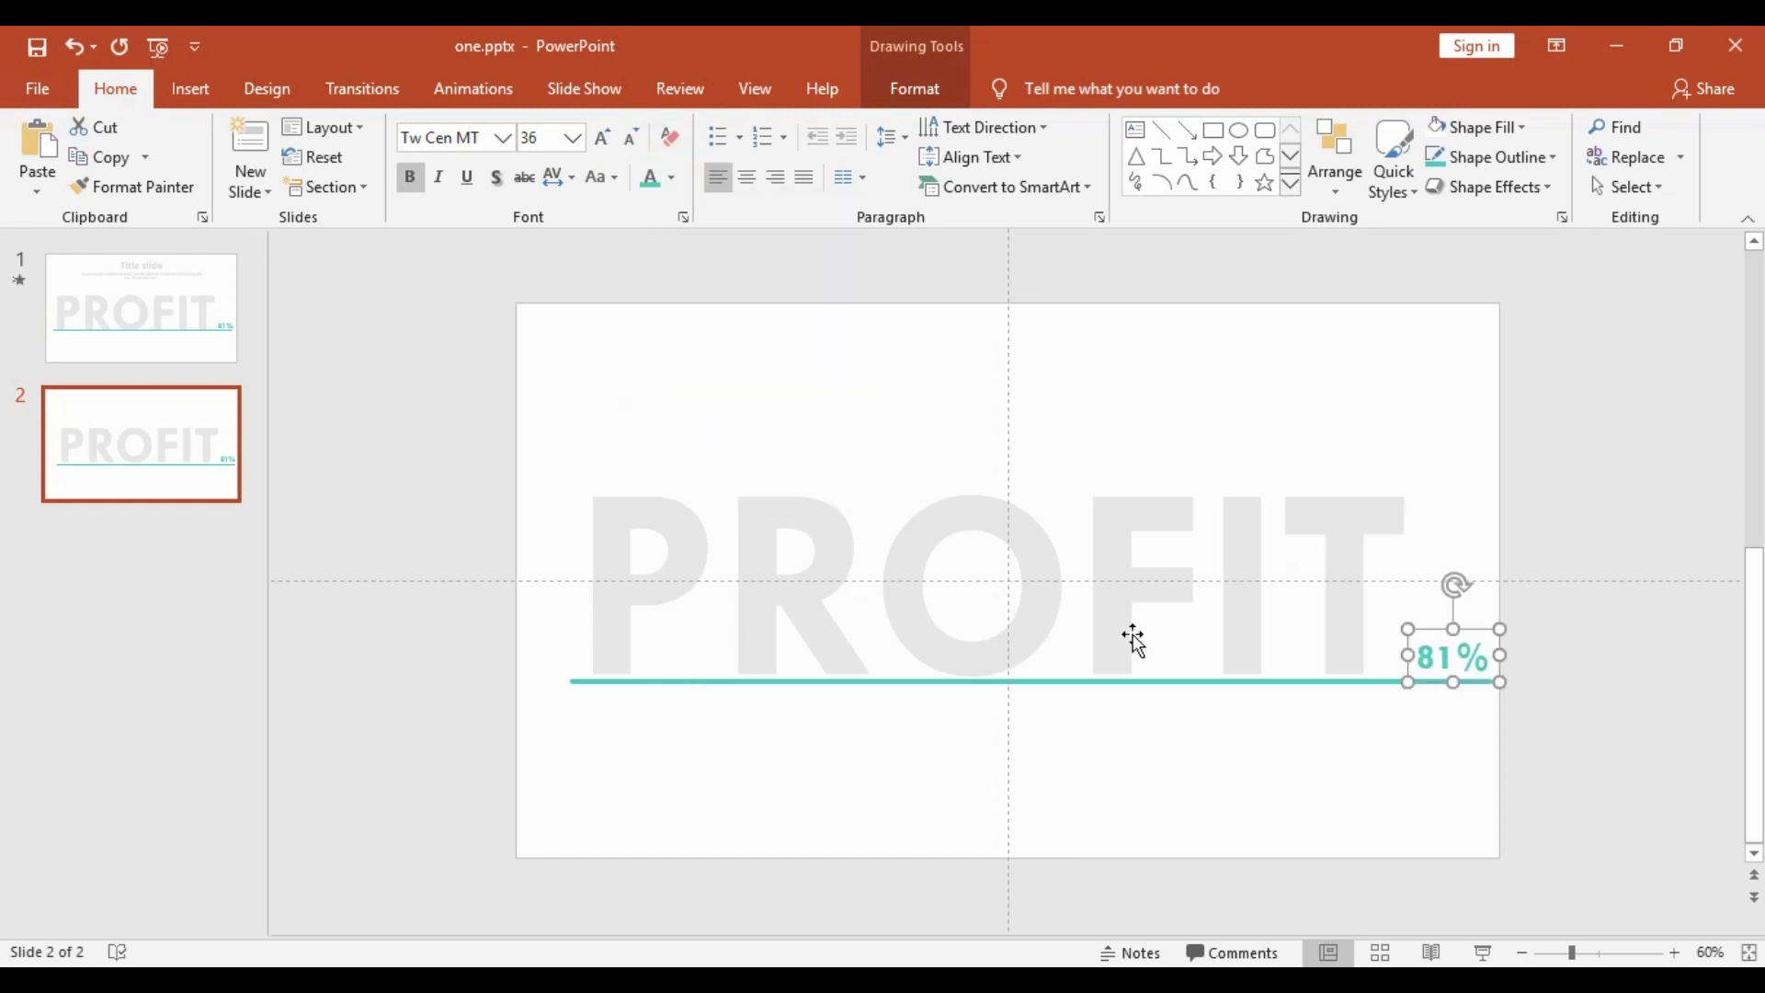
click(1176, 680)
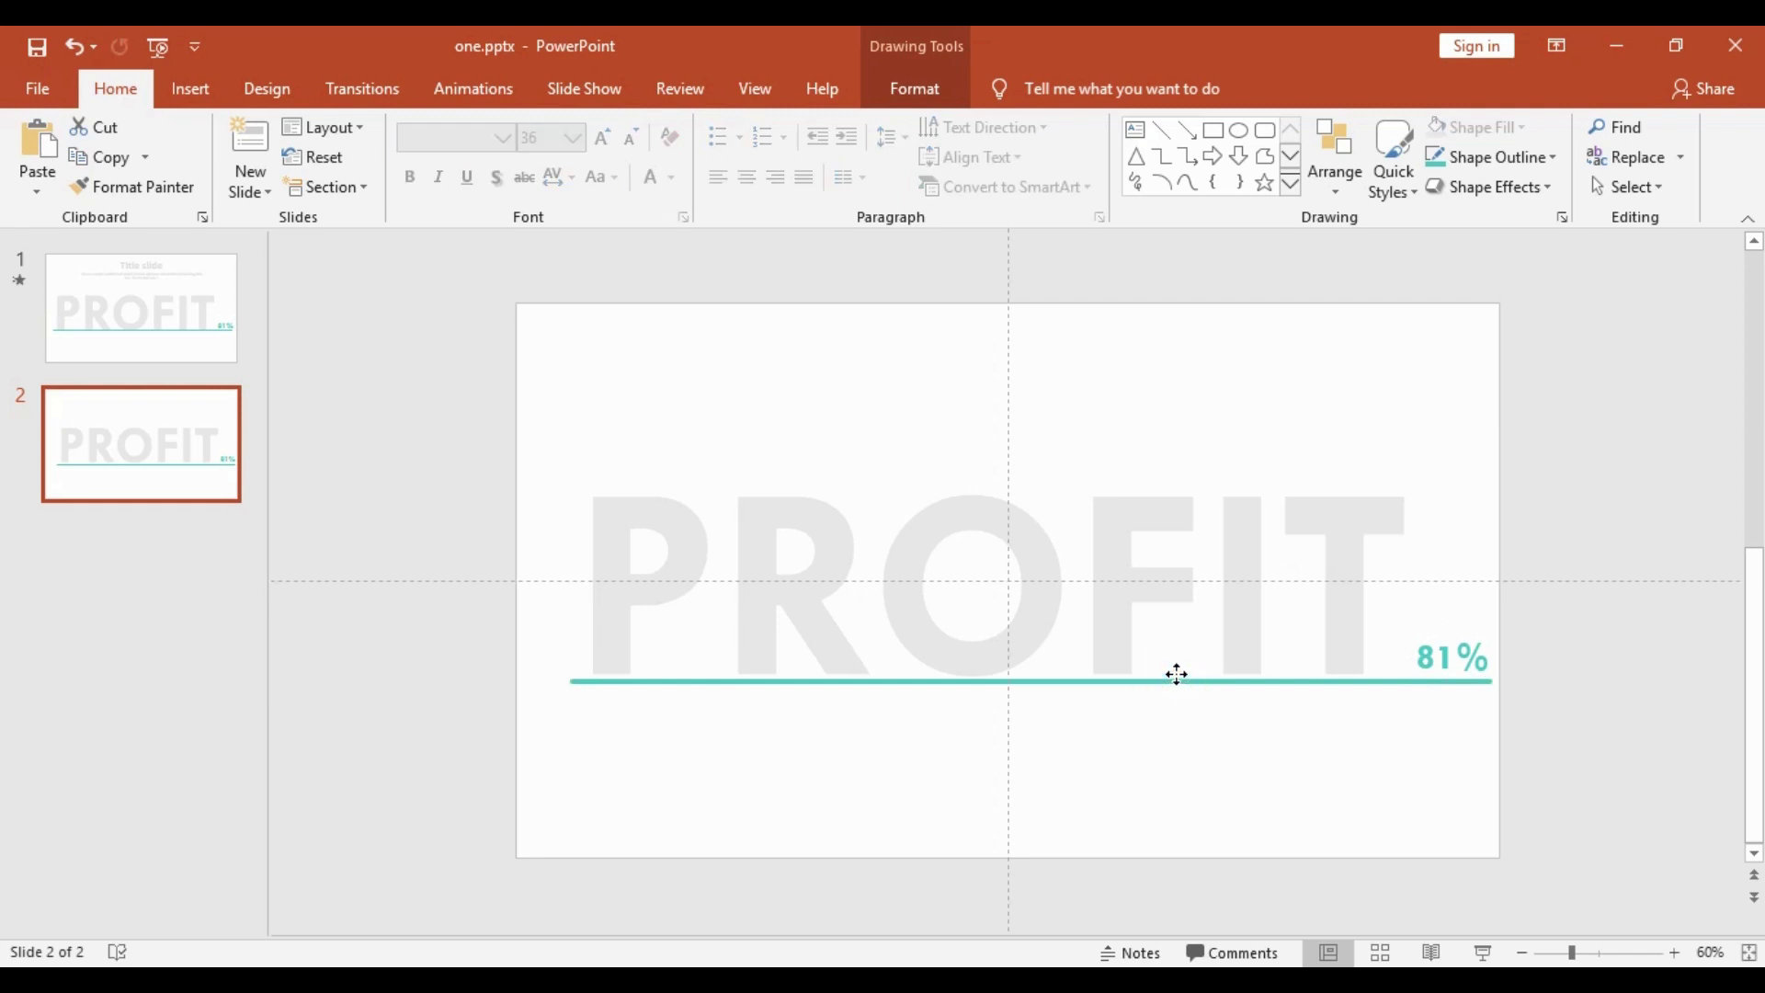
drag(1177, 672, 1177, 672)
Step: Group the teal line and the 81% label with Ctrl+G, keeping their original position
click(1173, 676)
click(1171, 678)
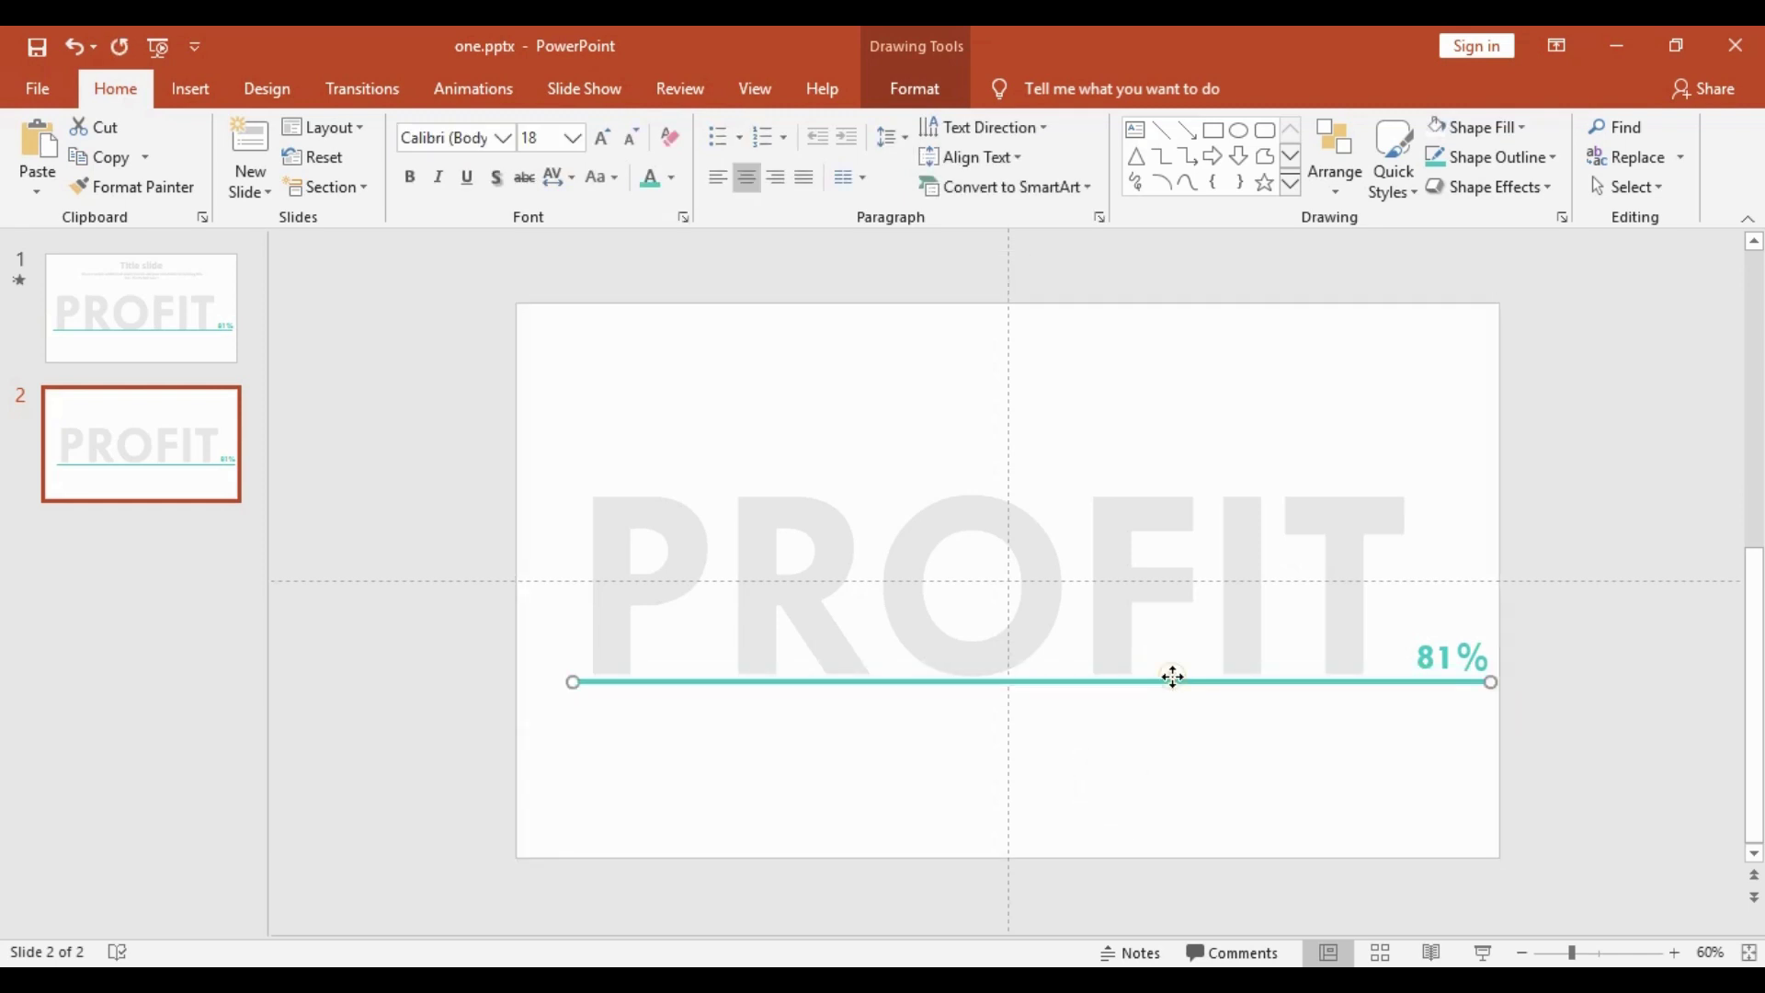
shift+click(1473, 658)
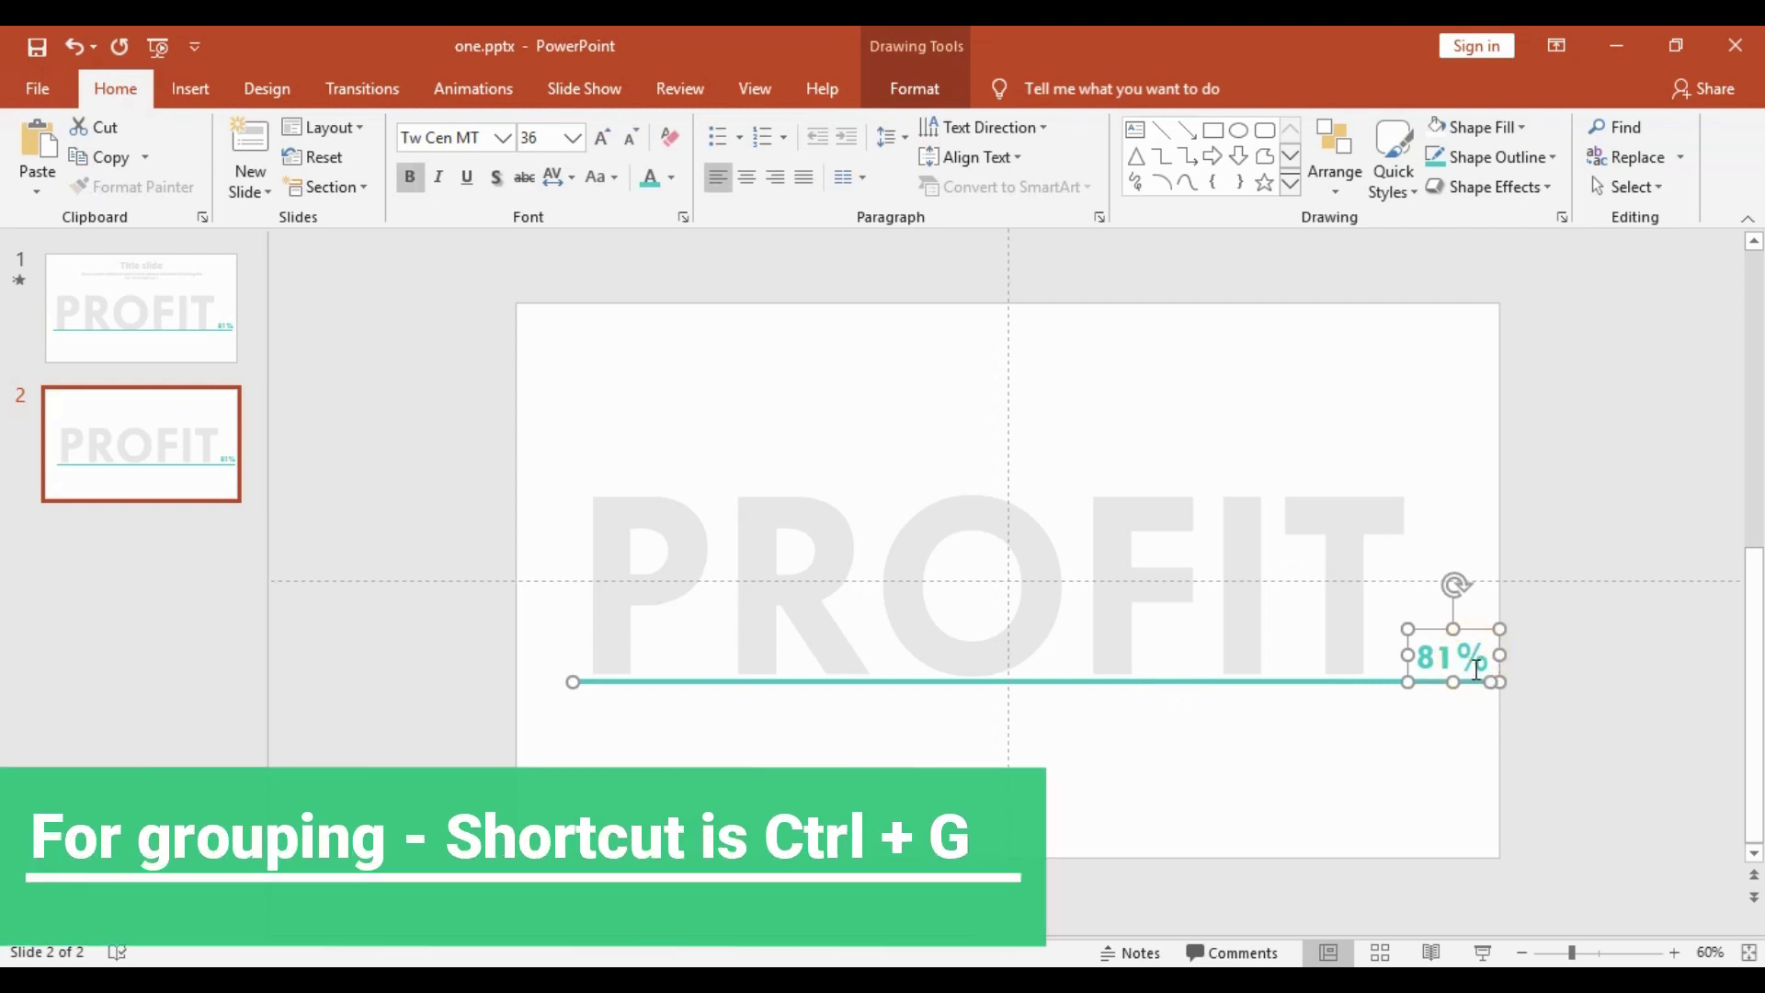
key(ctrl+g)
drag(1263, 685, 1260, 678)
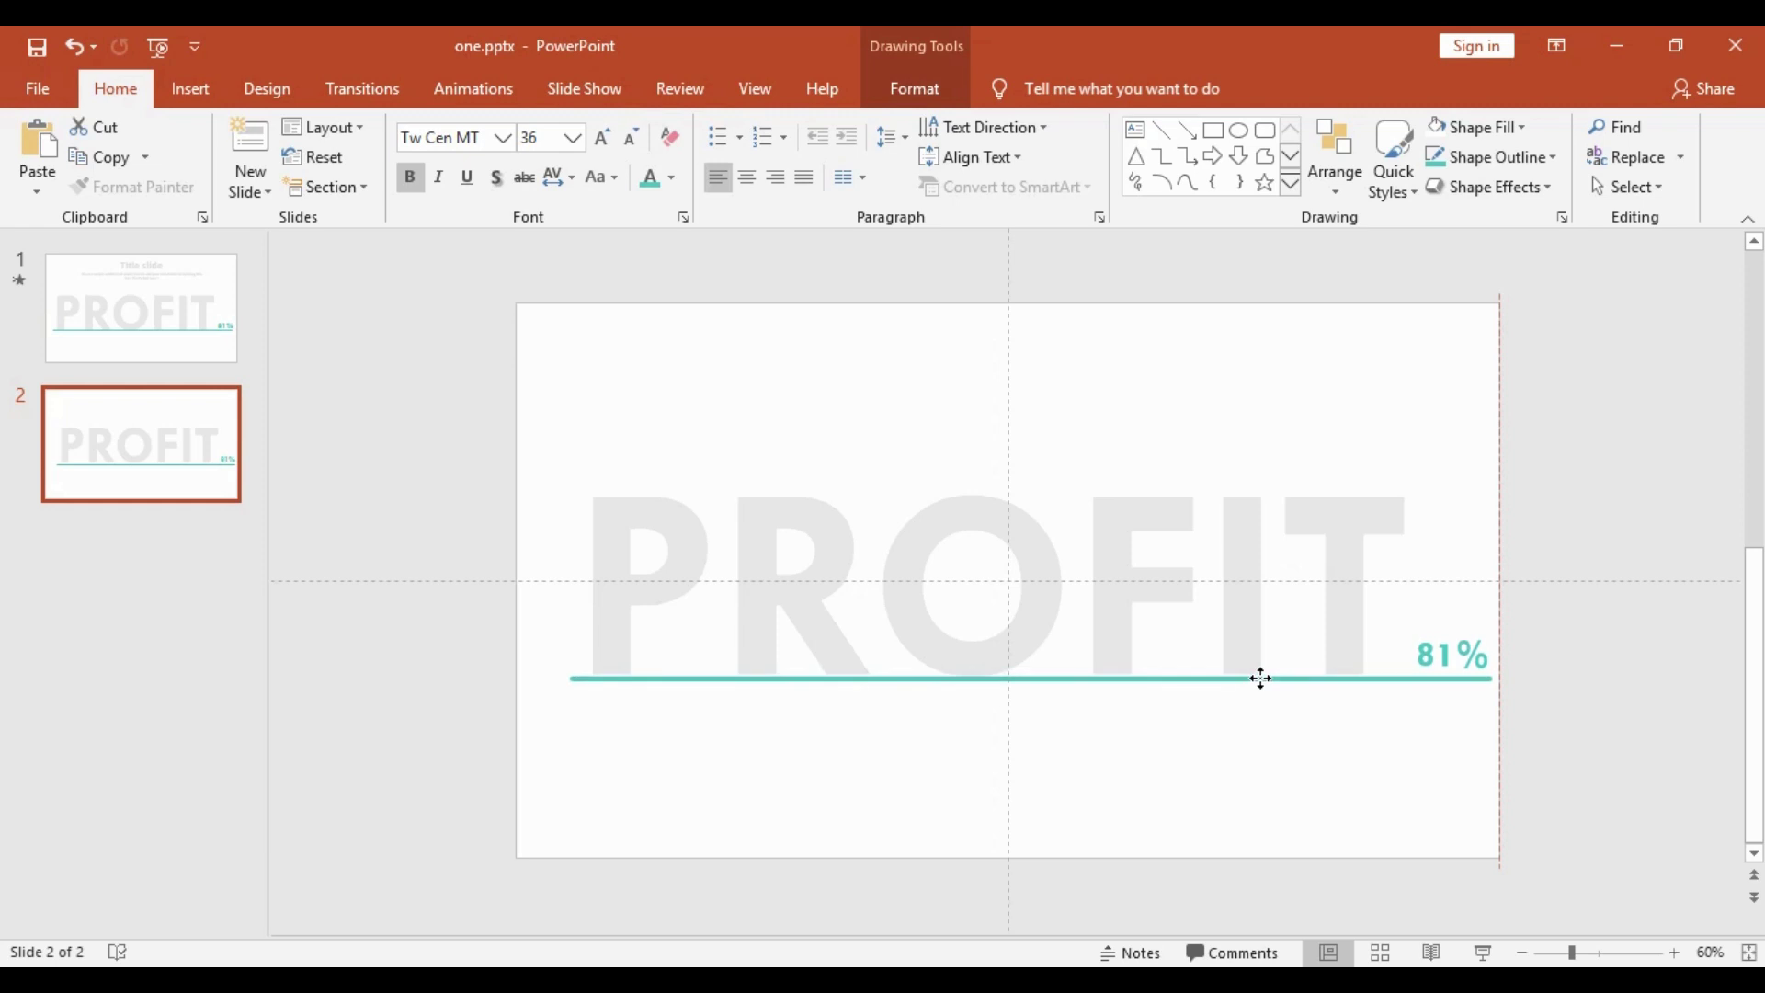
drag(1260, 679, 1262, 679)
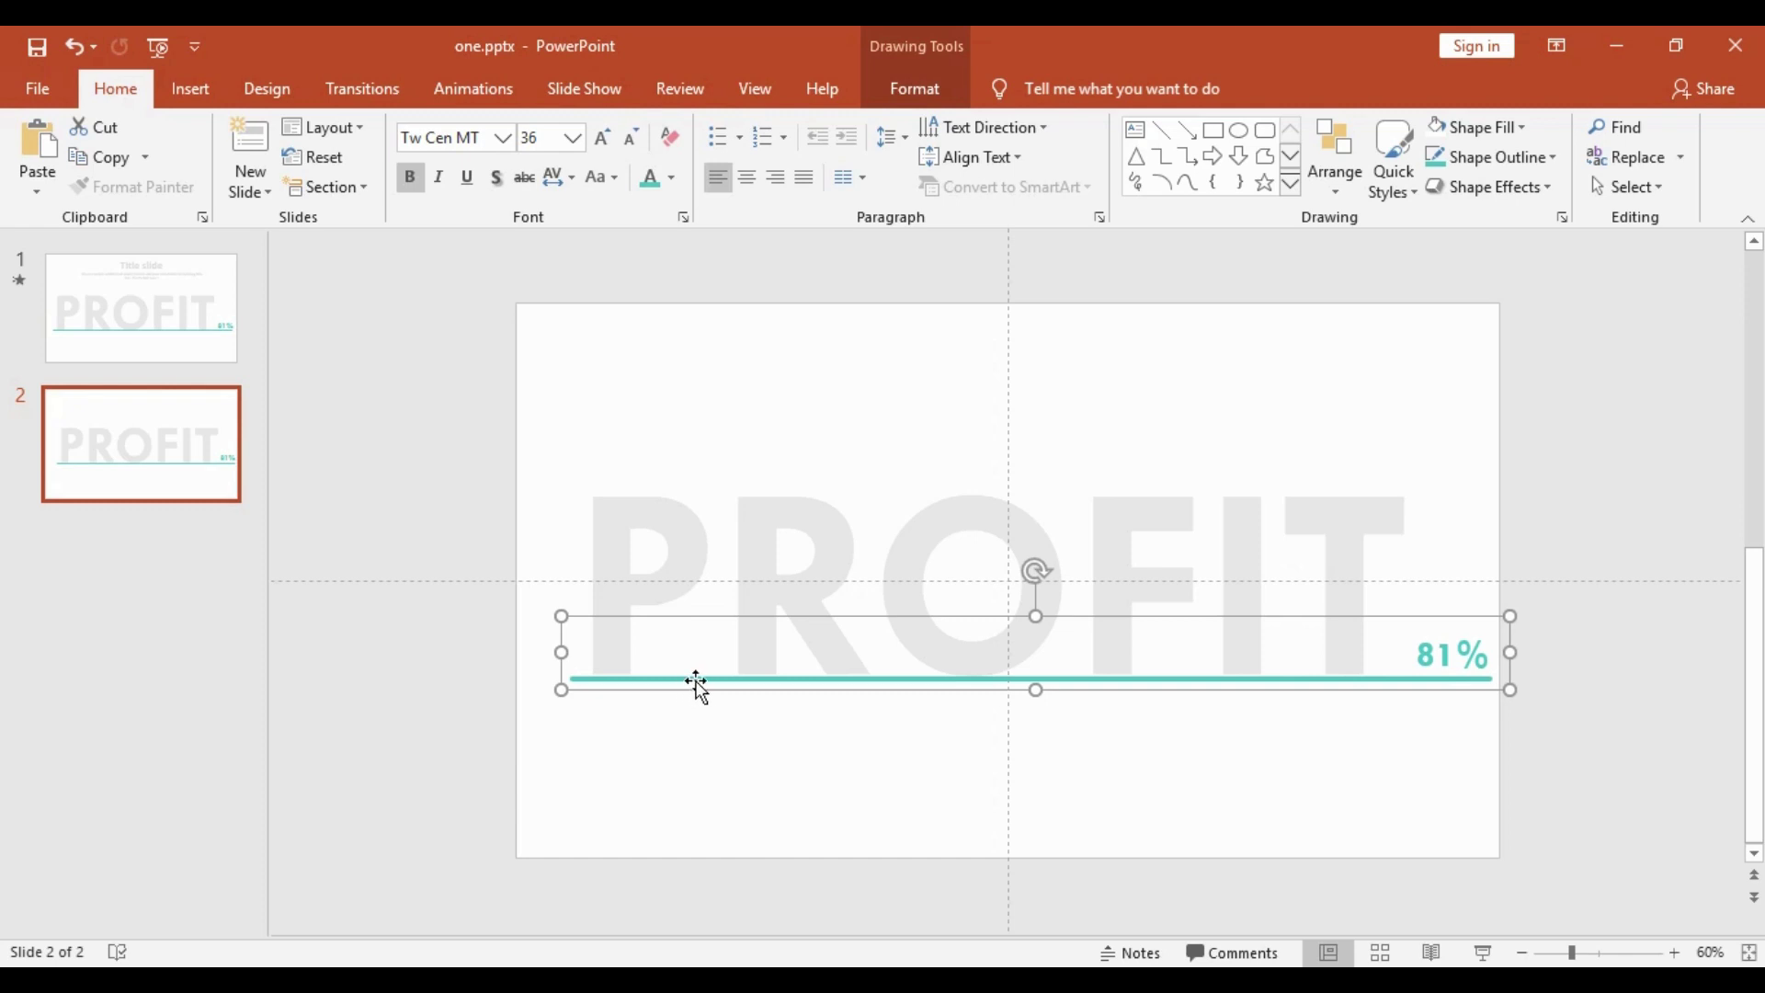
key(ctrl+z)
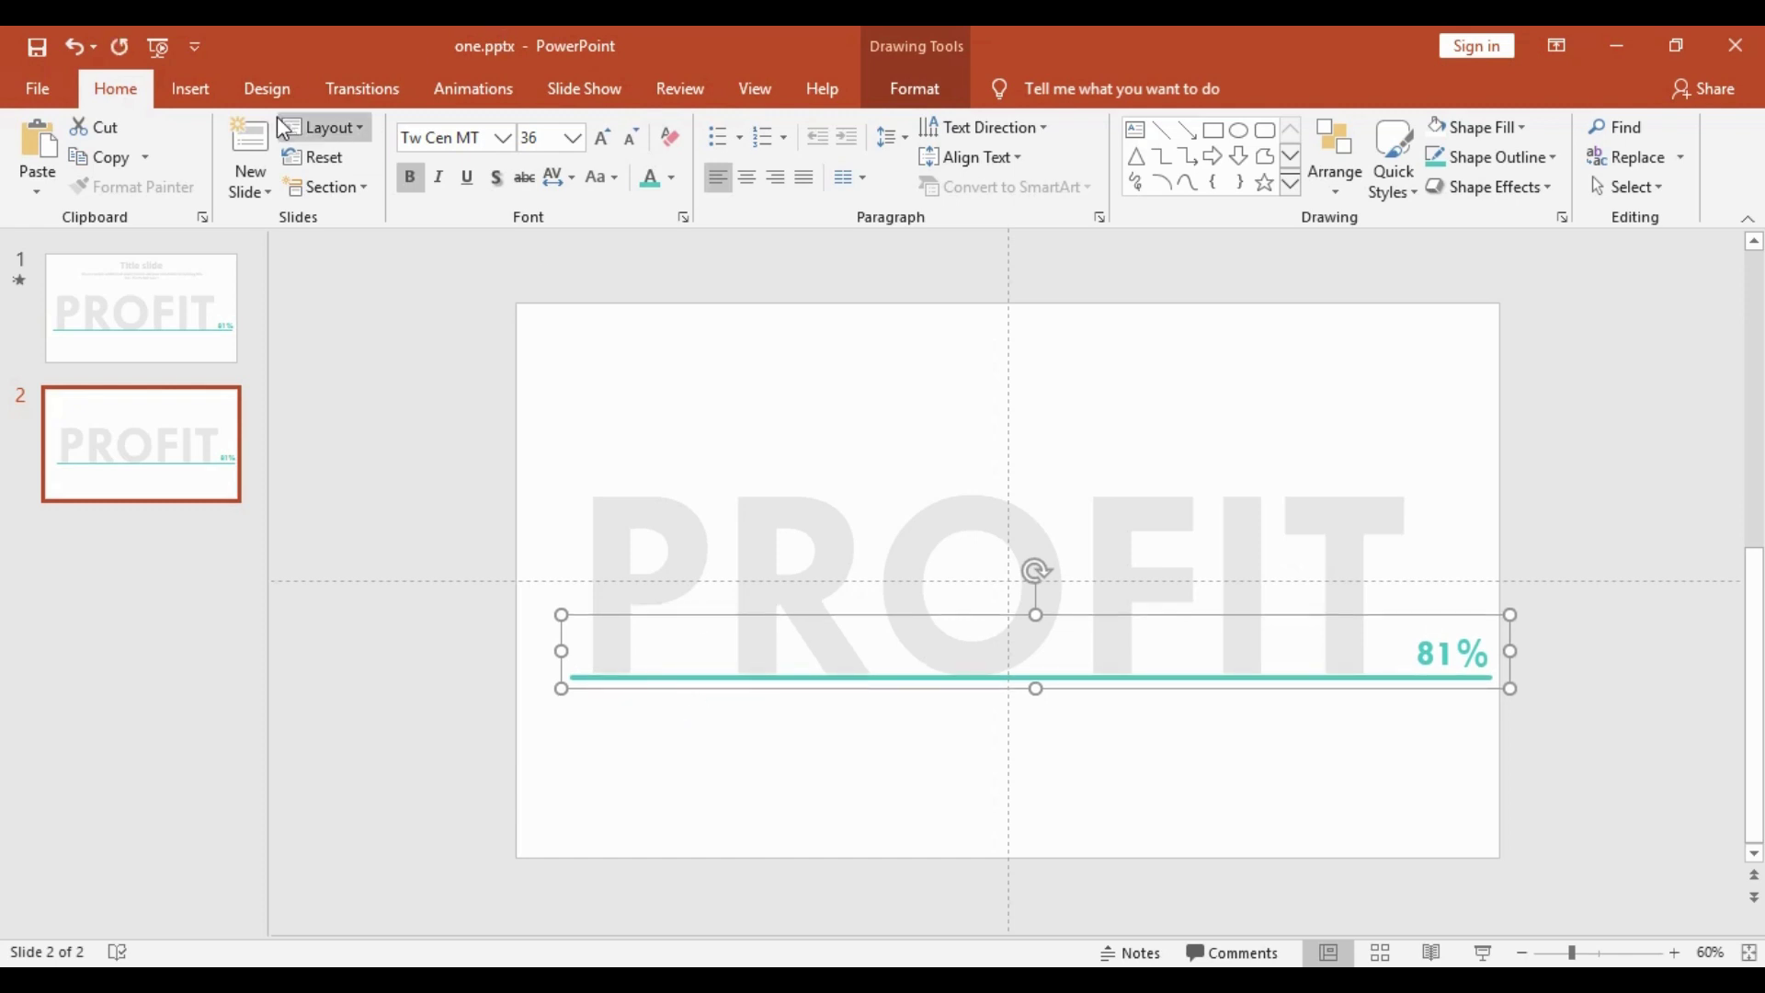
click(184, 87)
click(412, 184)
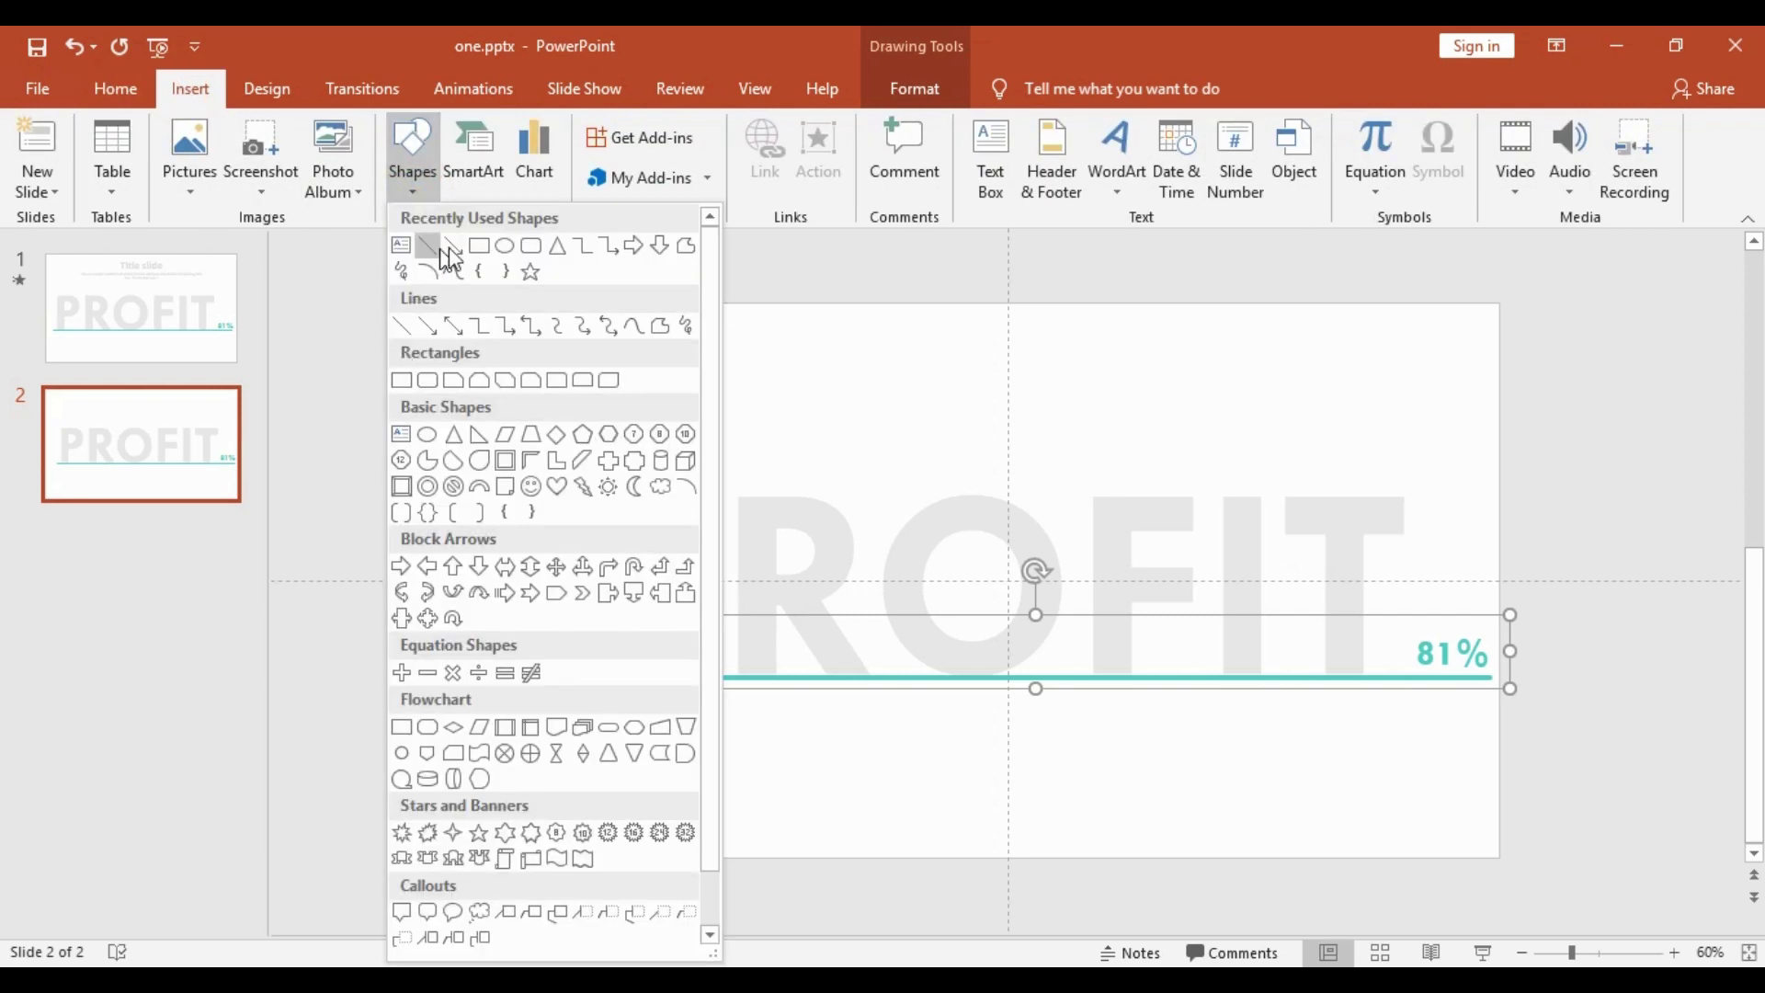
Step: Draw a teal, outline-free rectangle from the line down past the slide's bottom edge
click(475, 245)
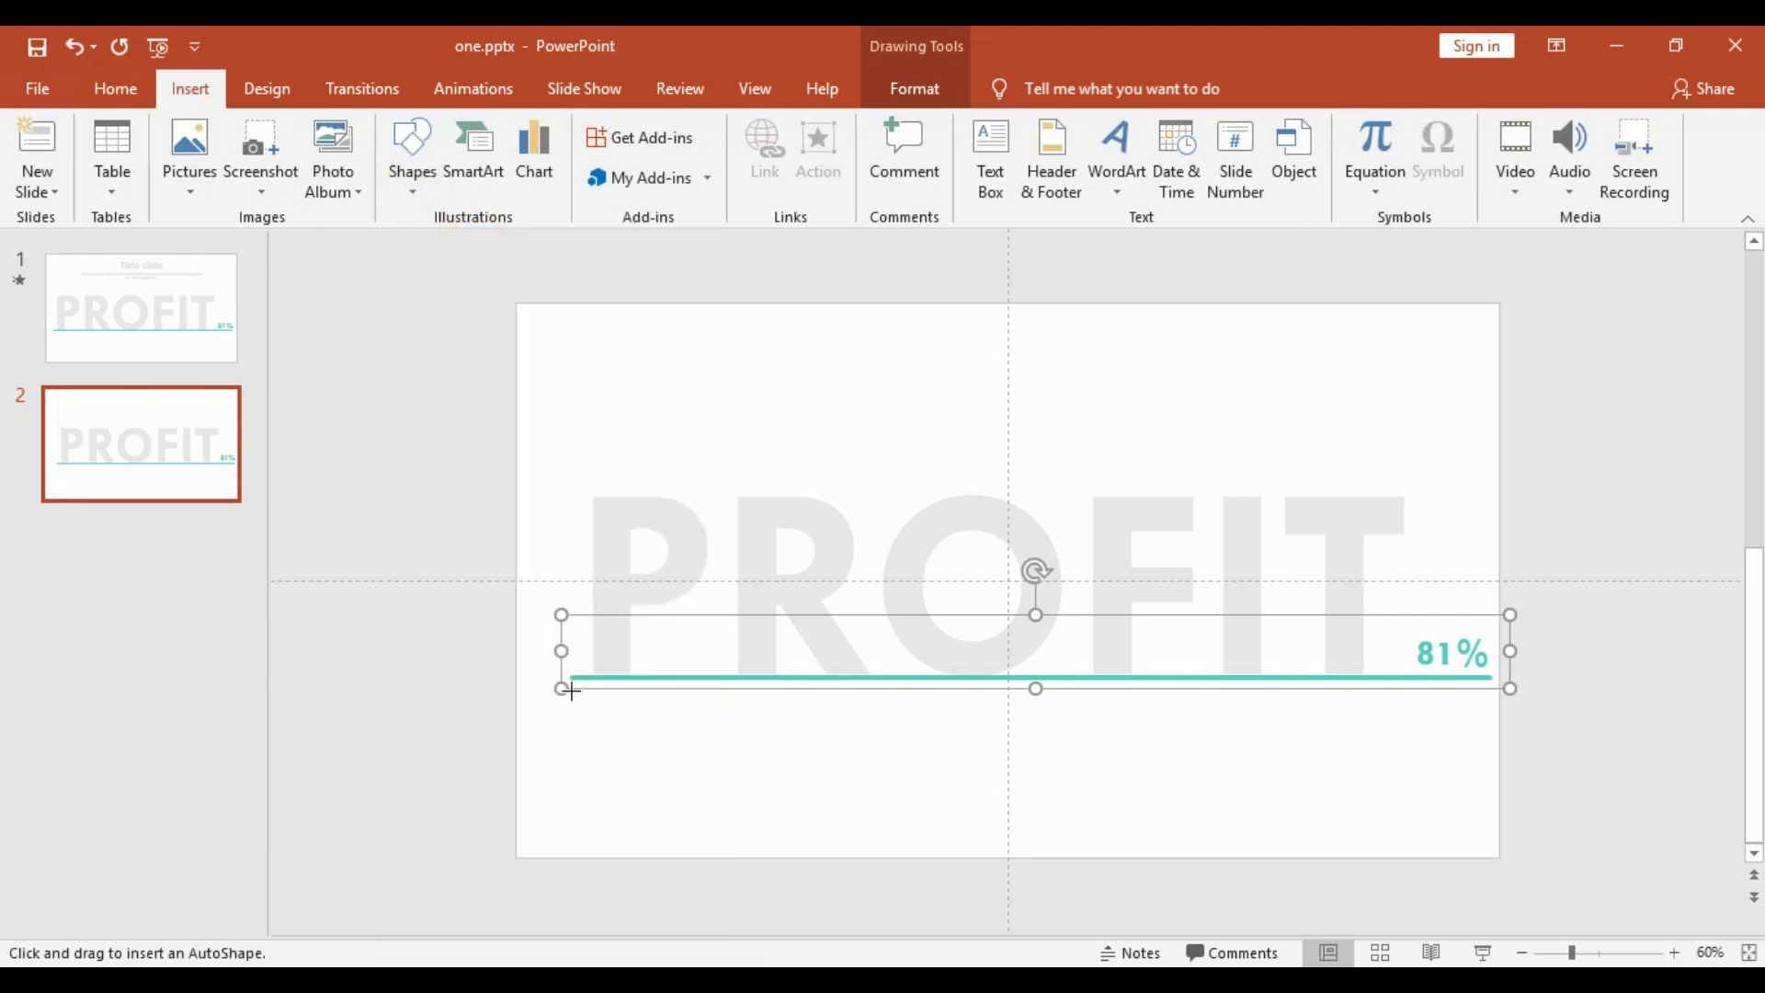
drag(576, 686, 1489, 915)
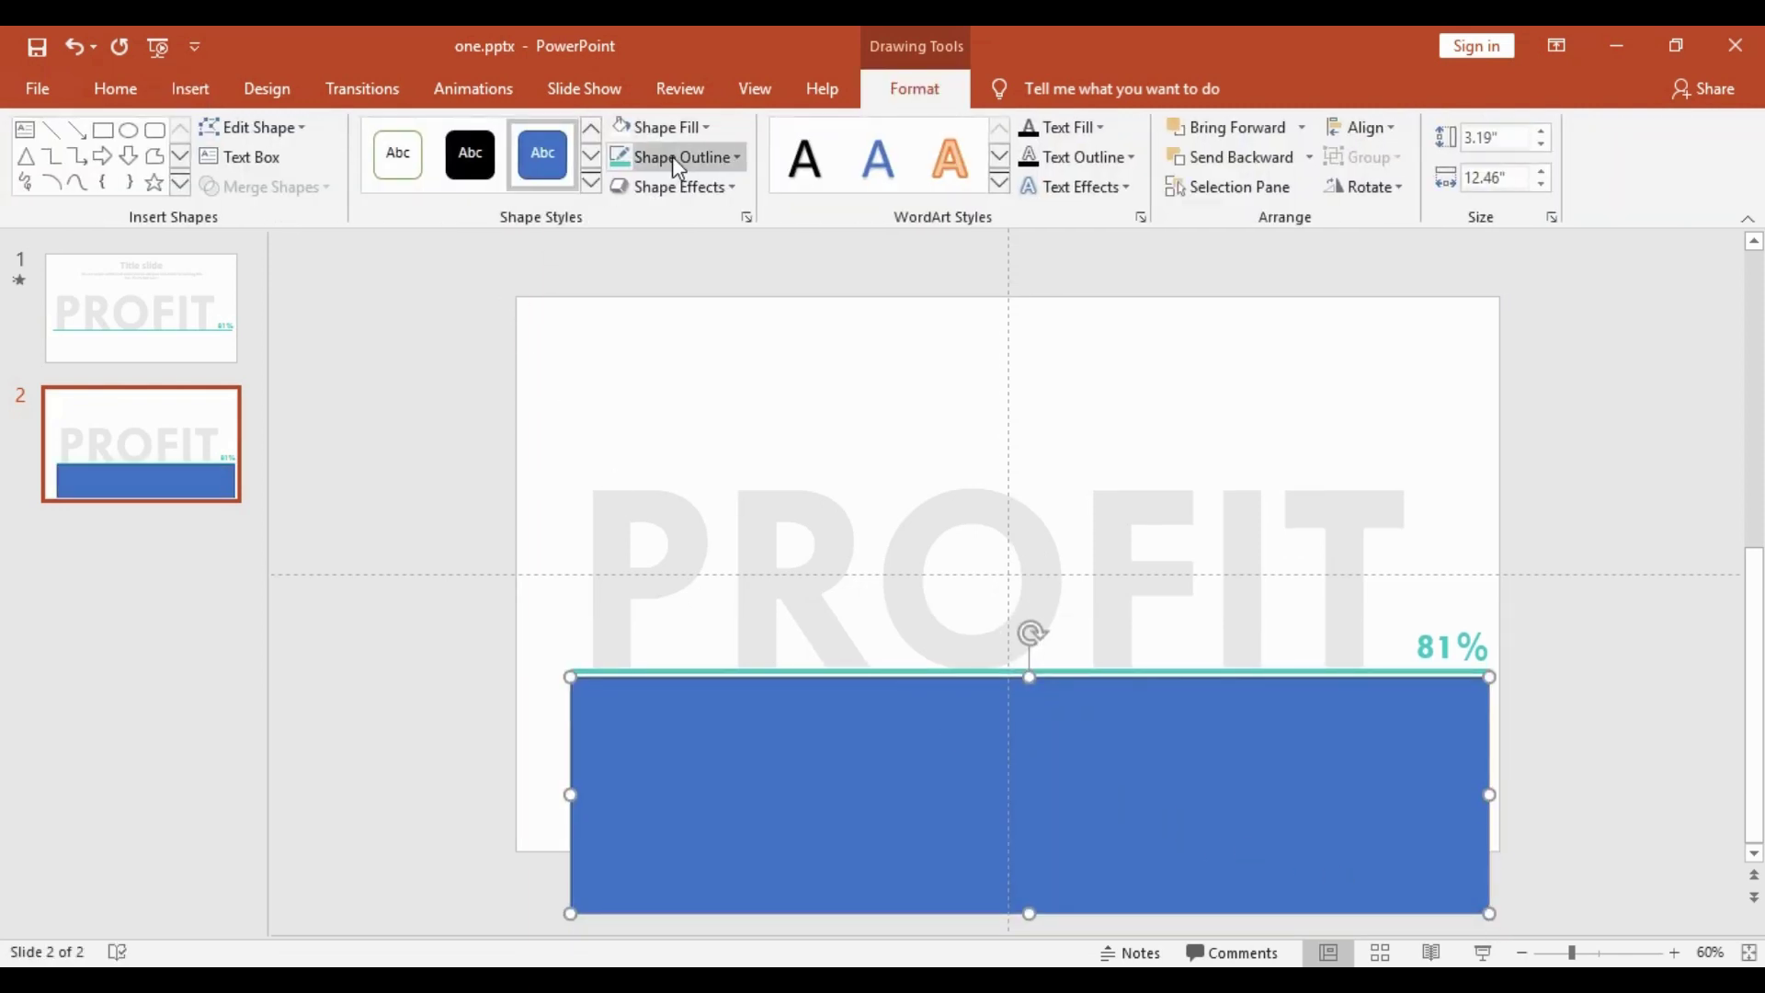
click(736, 156)
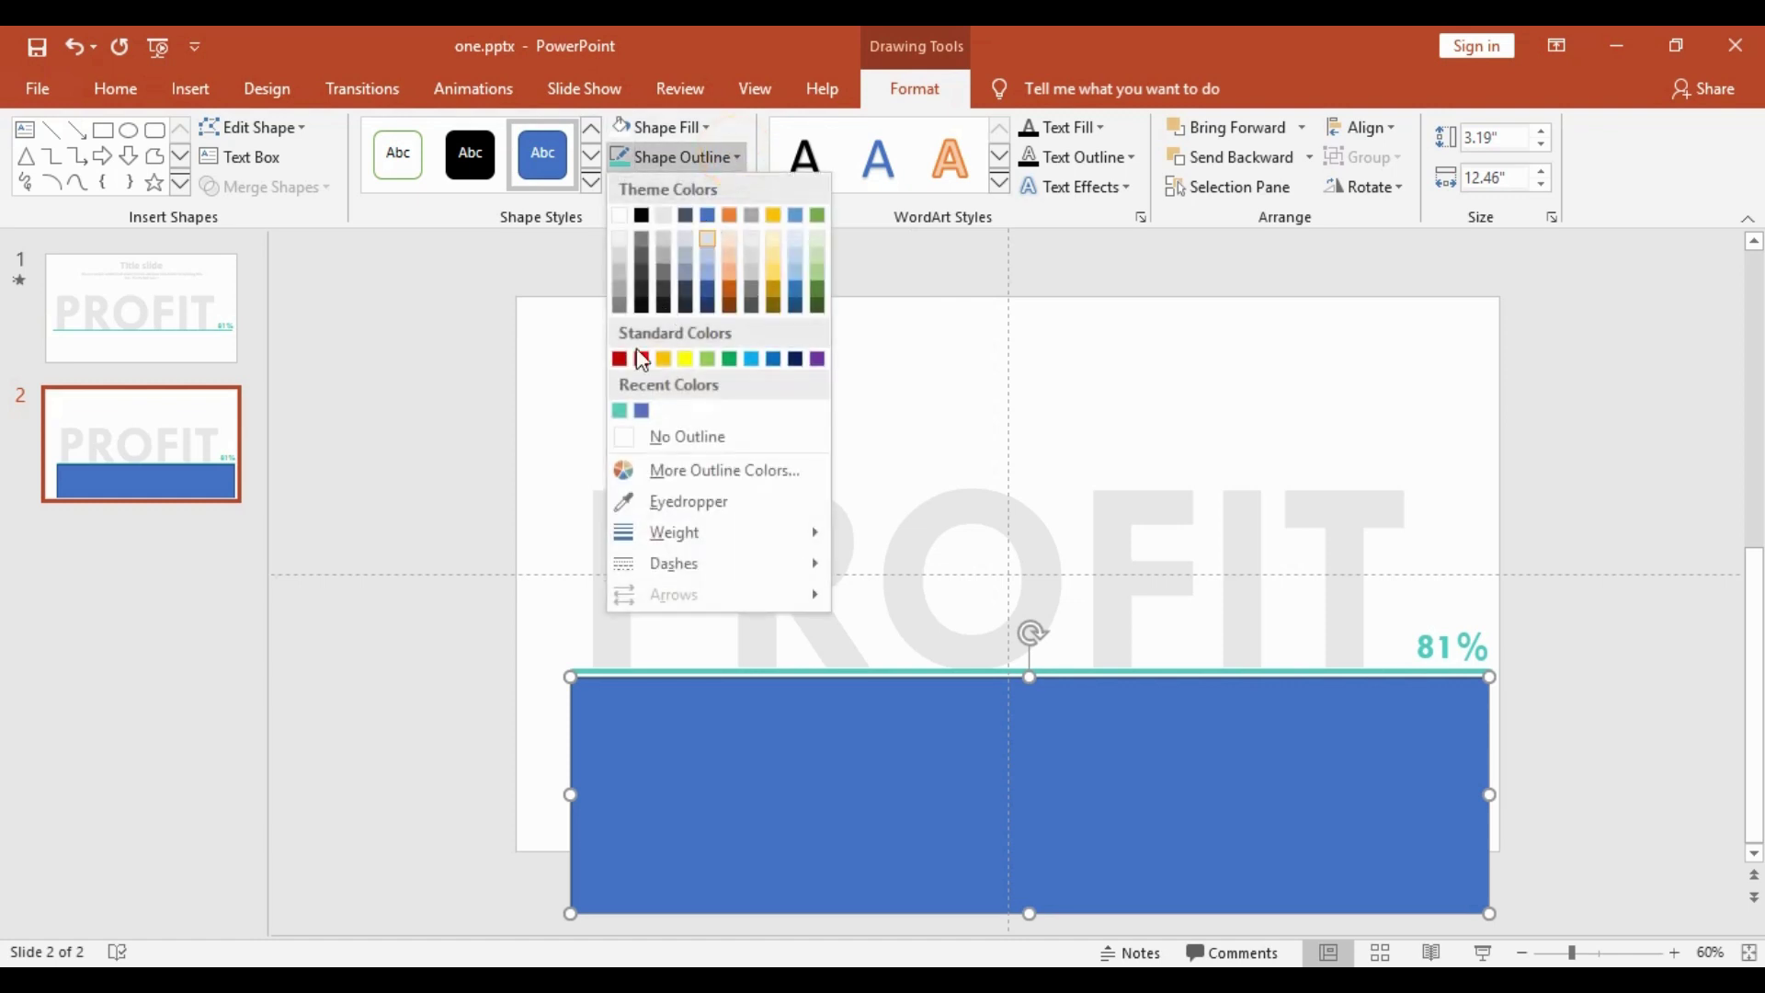
click(701, 440)
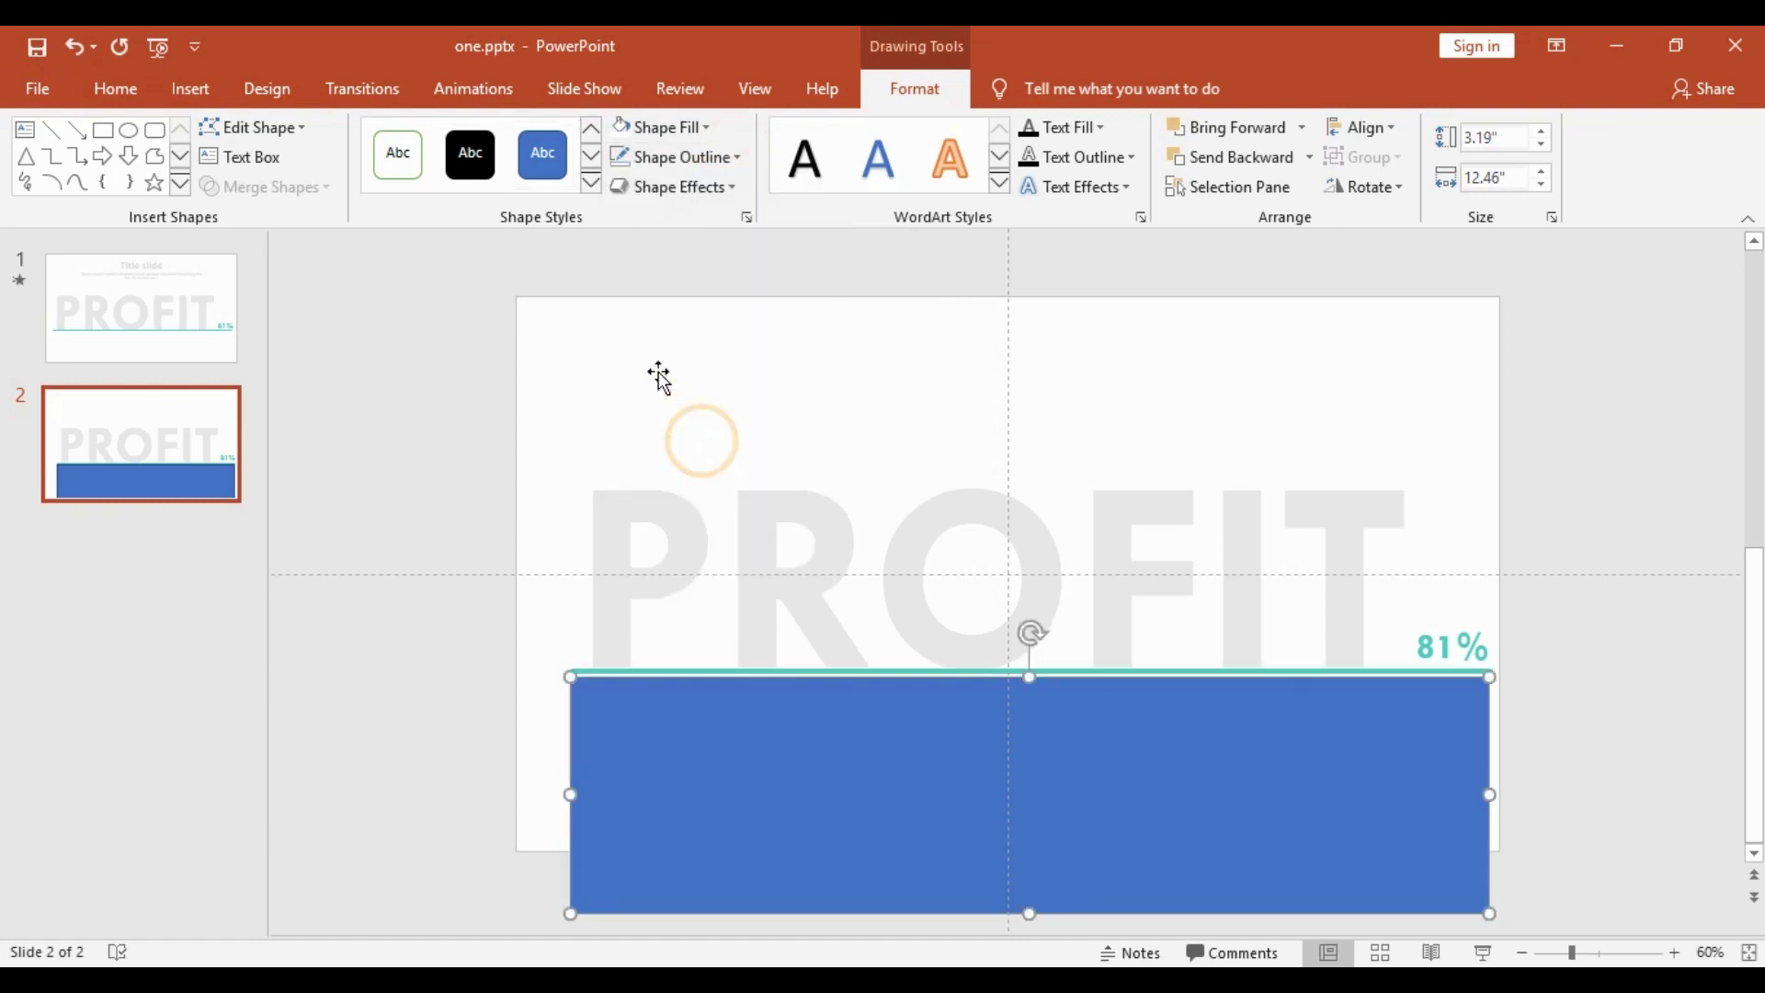
click(707, 128)
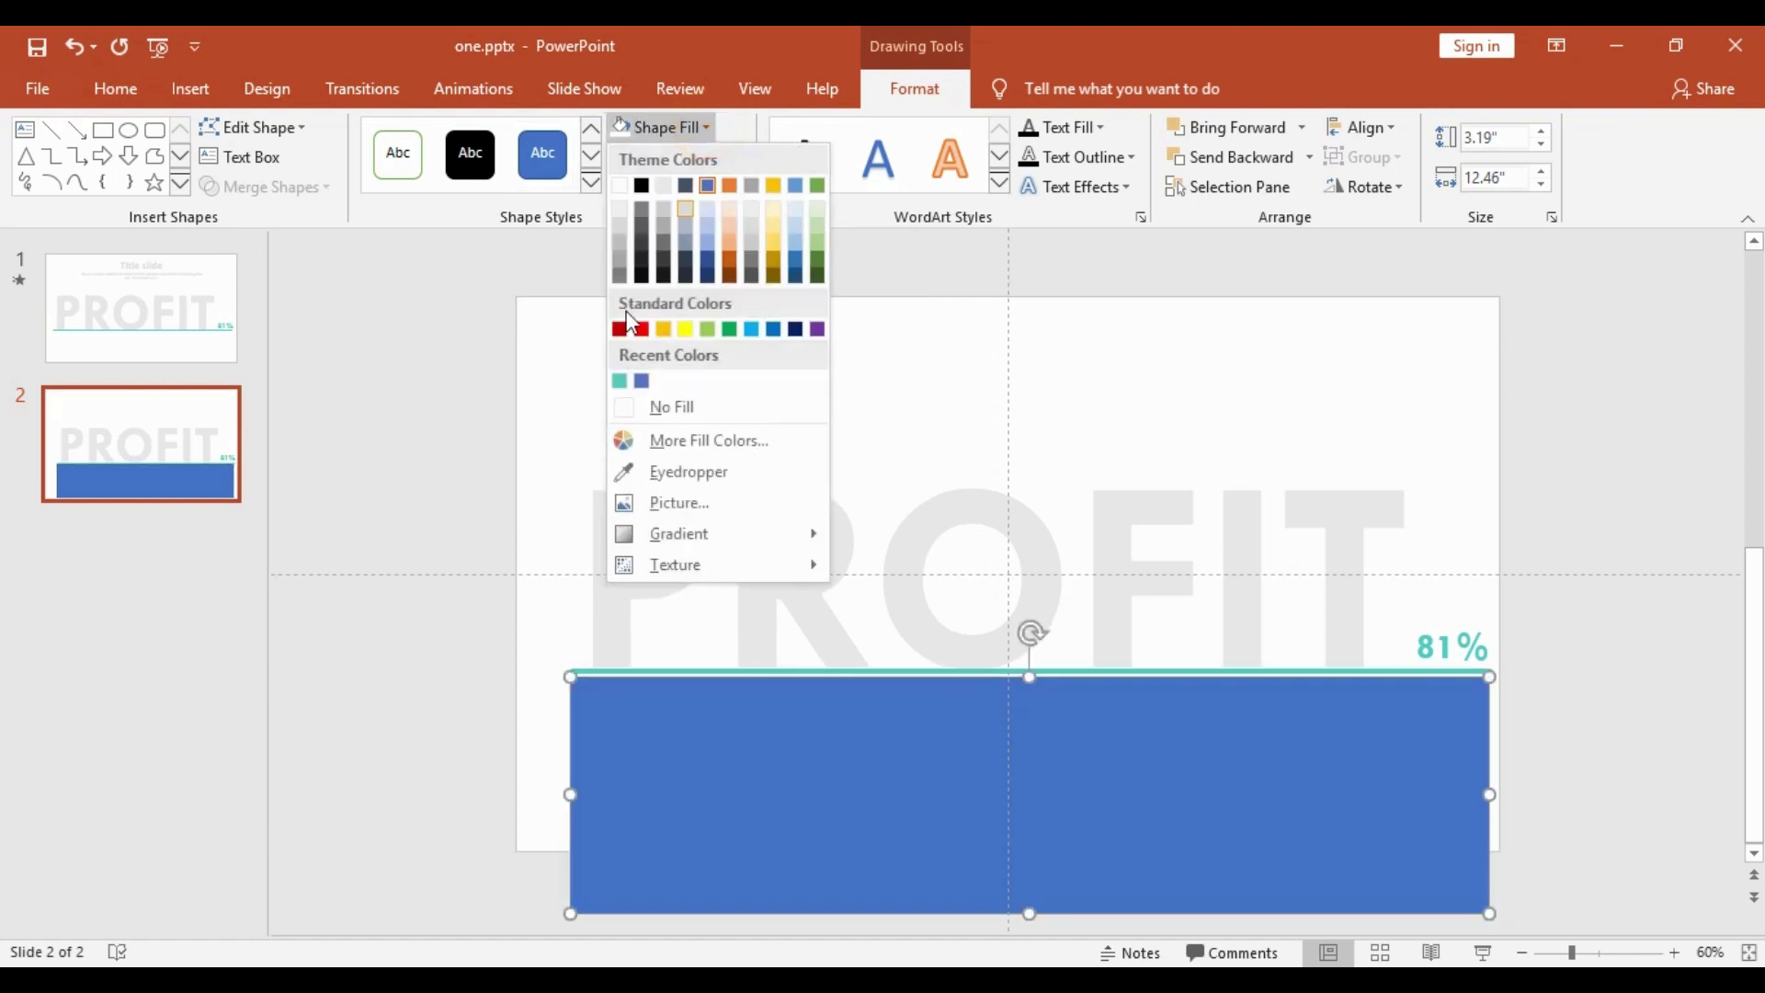
click(619, 380)
drag(872, 780, 871, 778)
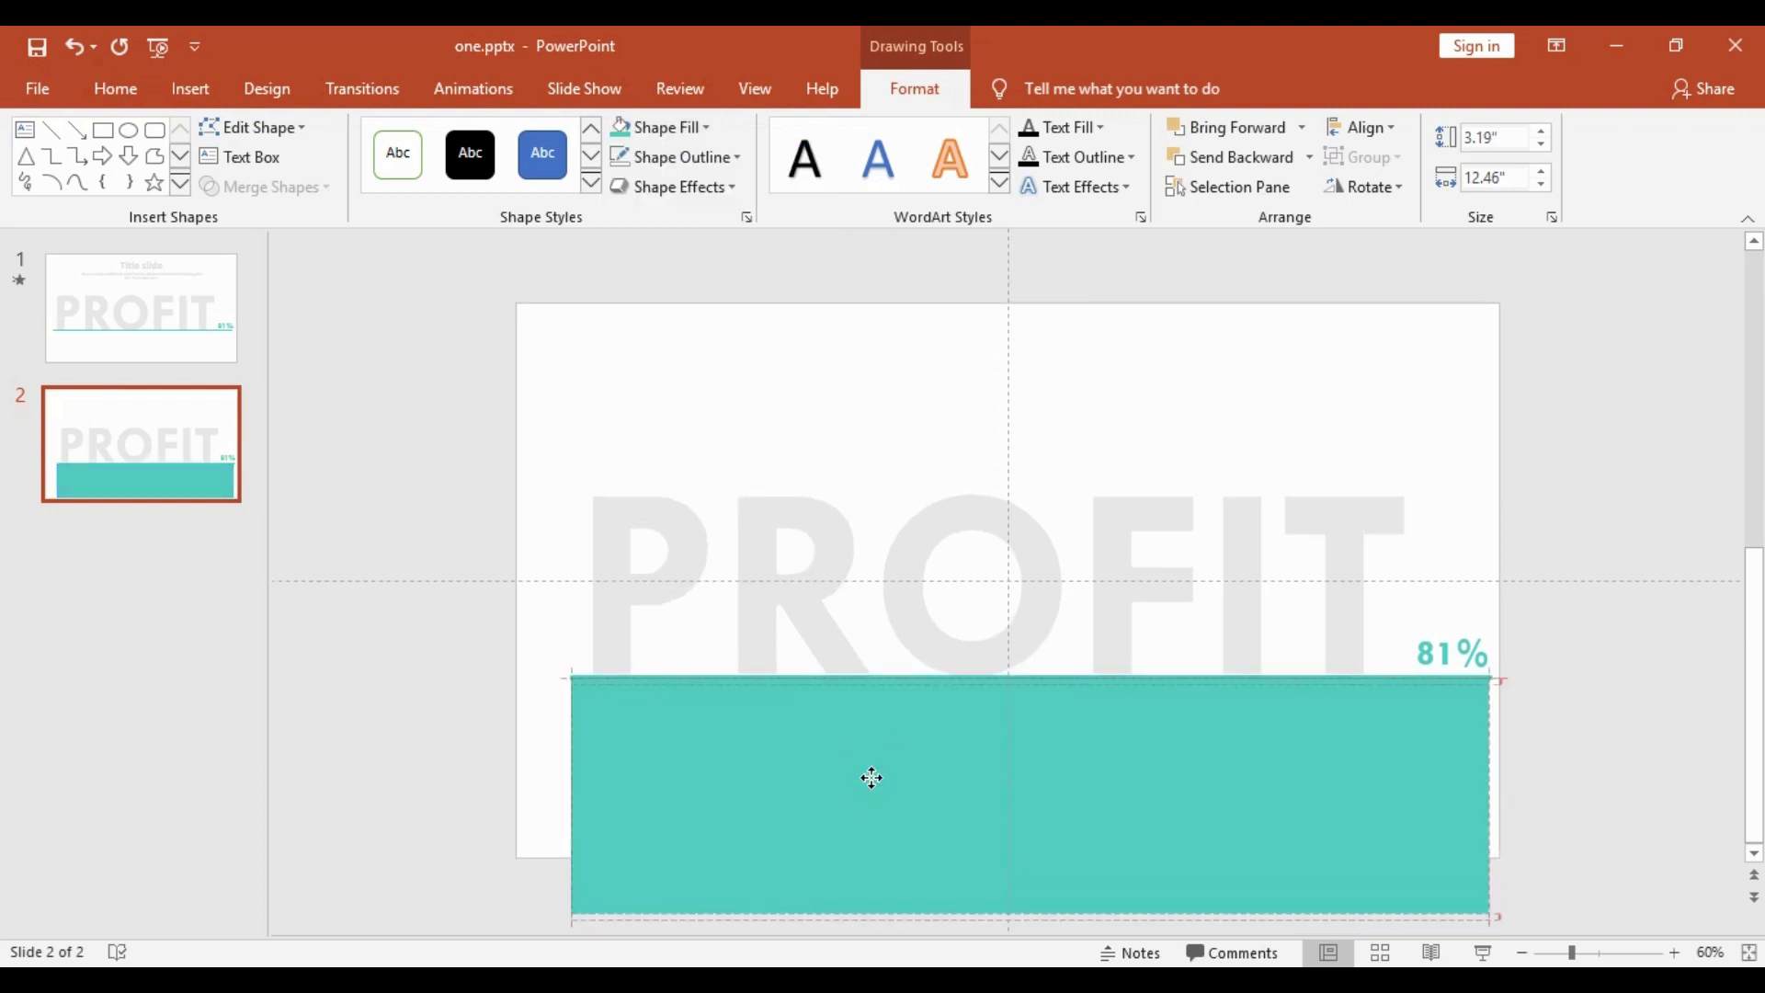
drag(872, 778, 871, 781)
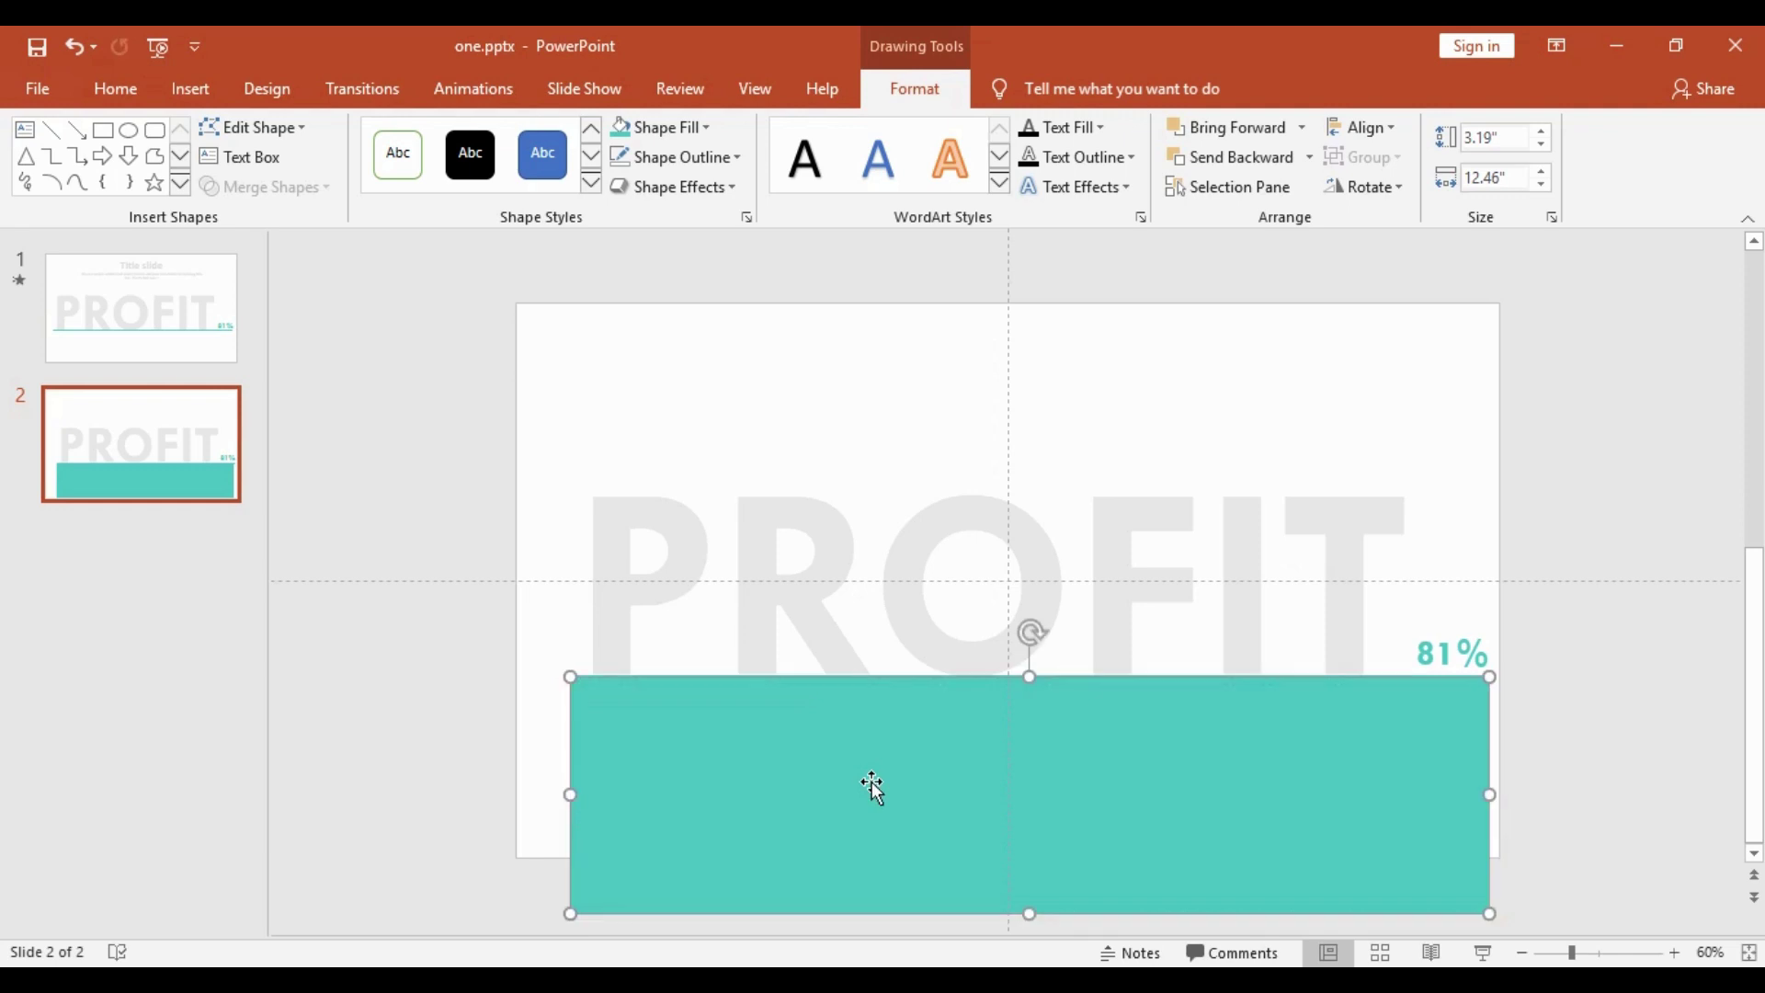
right_click(984, 825)
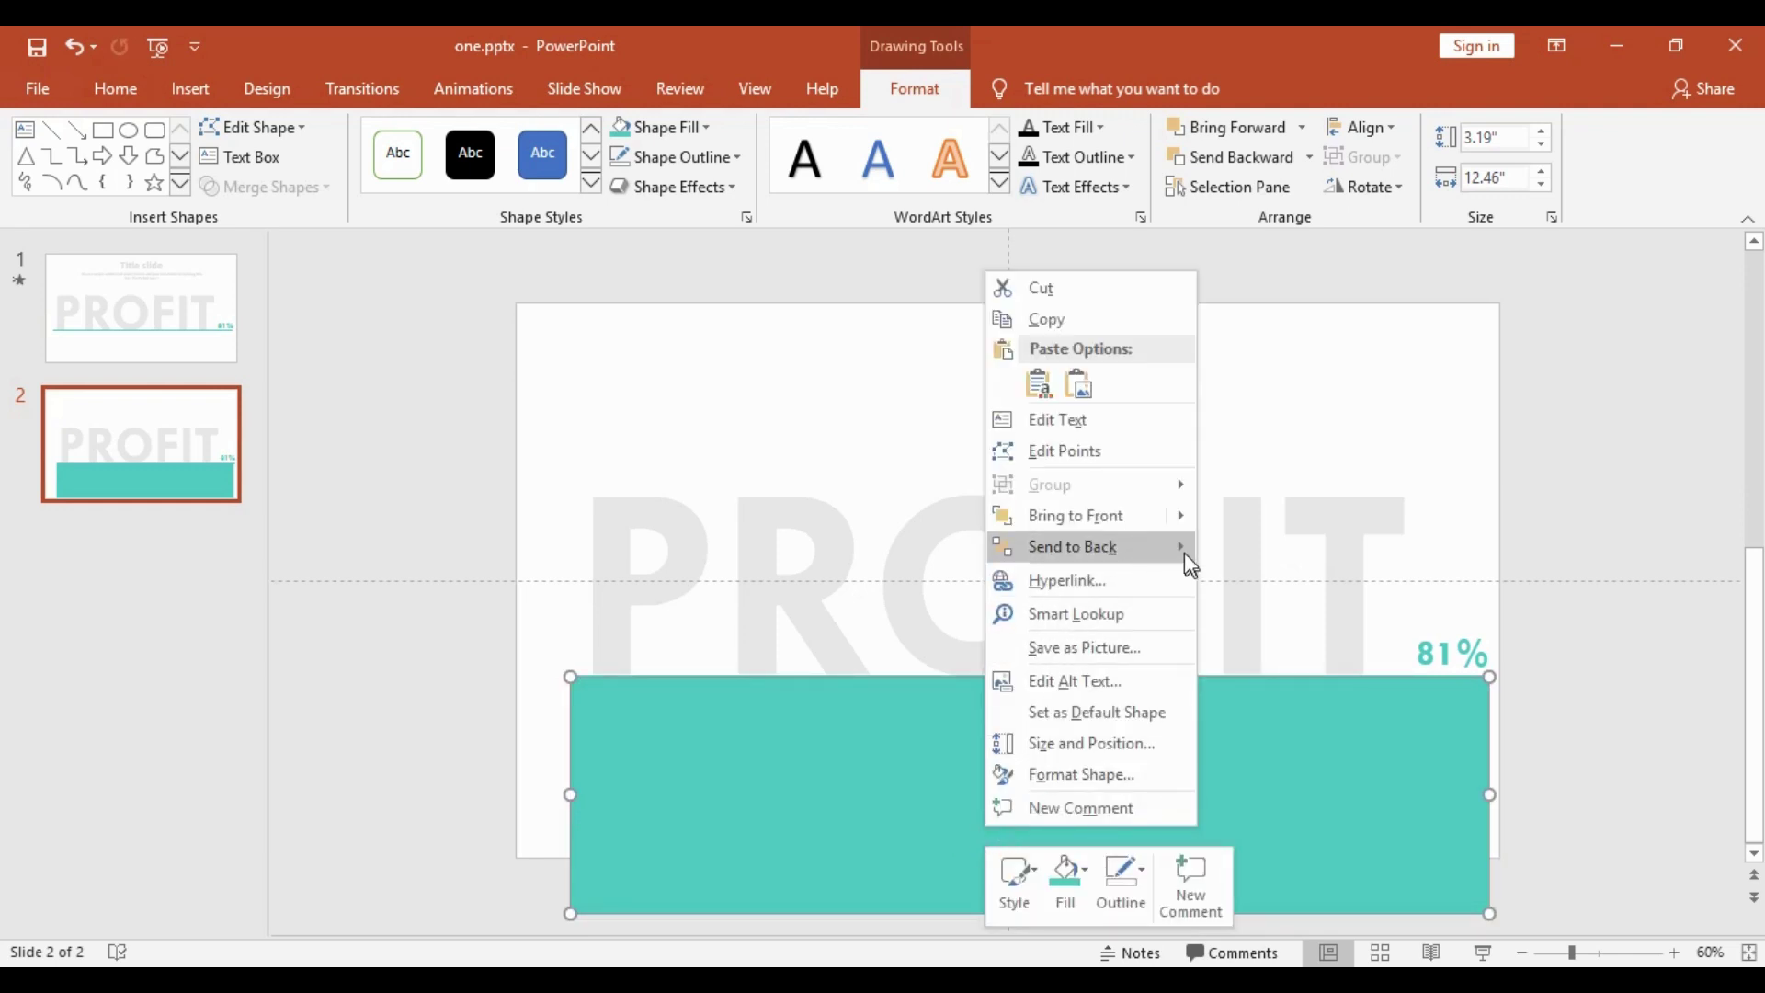
Step: Send the teal rectangle to the back, behind the white PROFIT shape
mouse_move(1184, 548)
click(1287, 547)
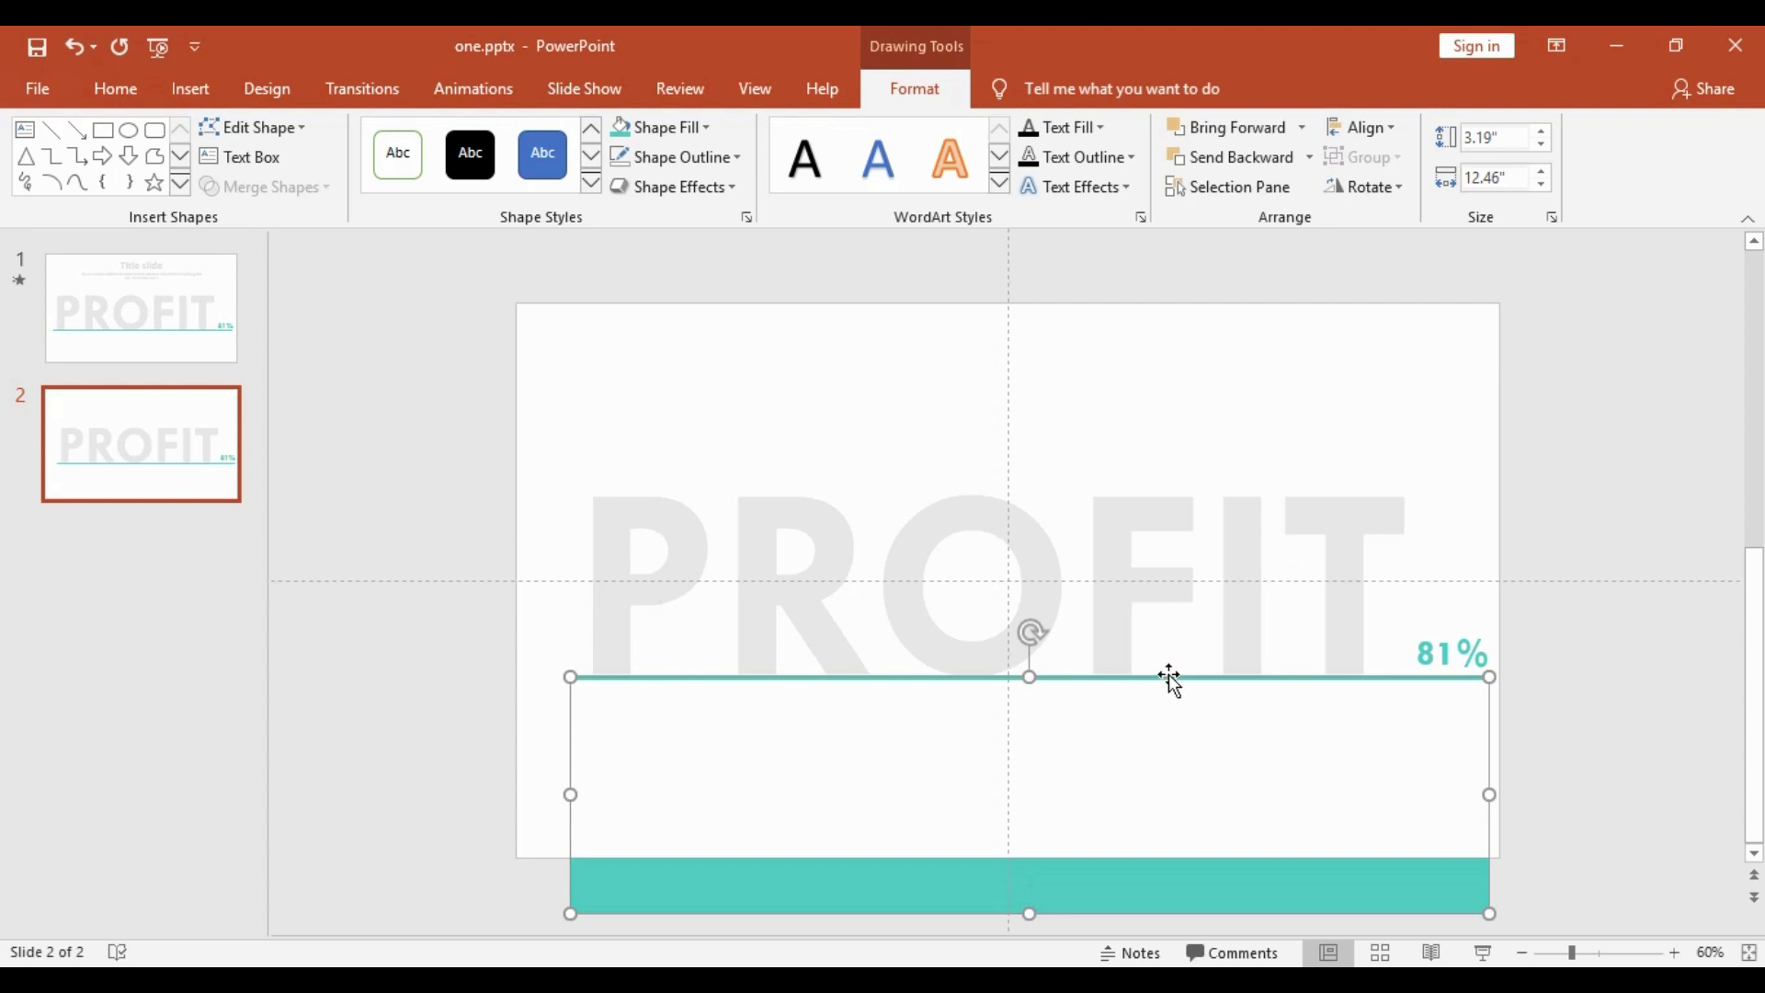
click(473, 88)
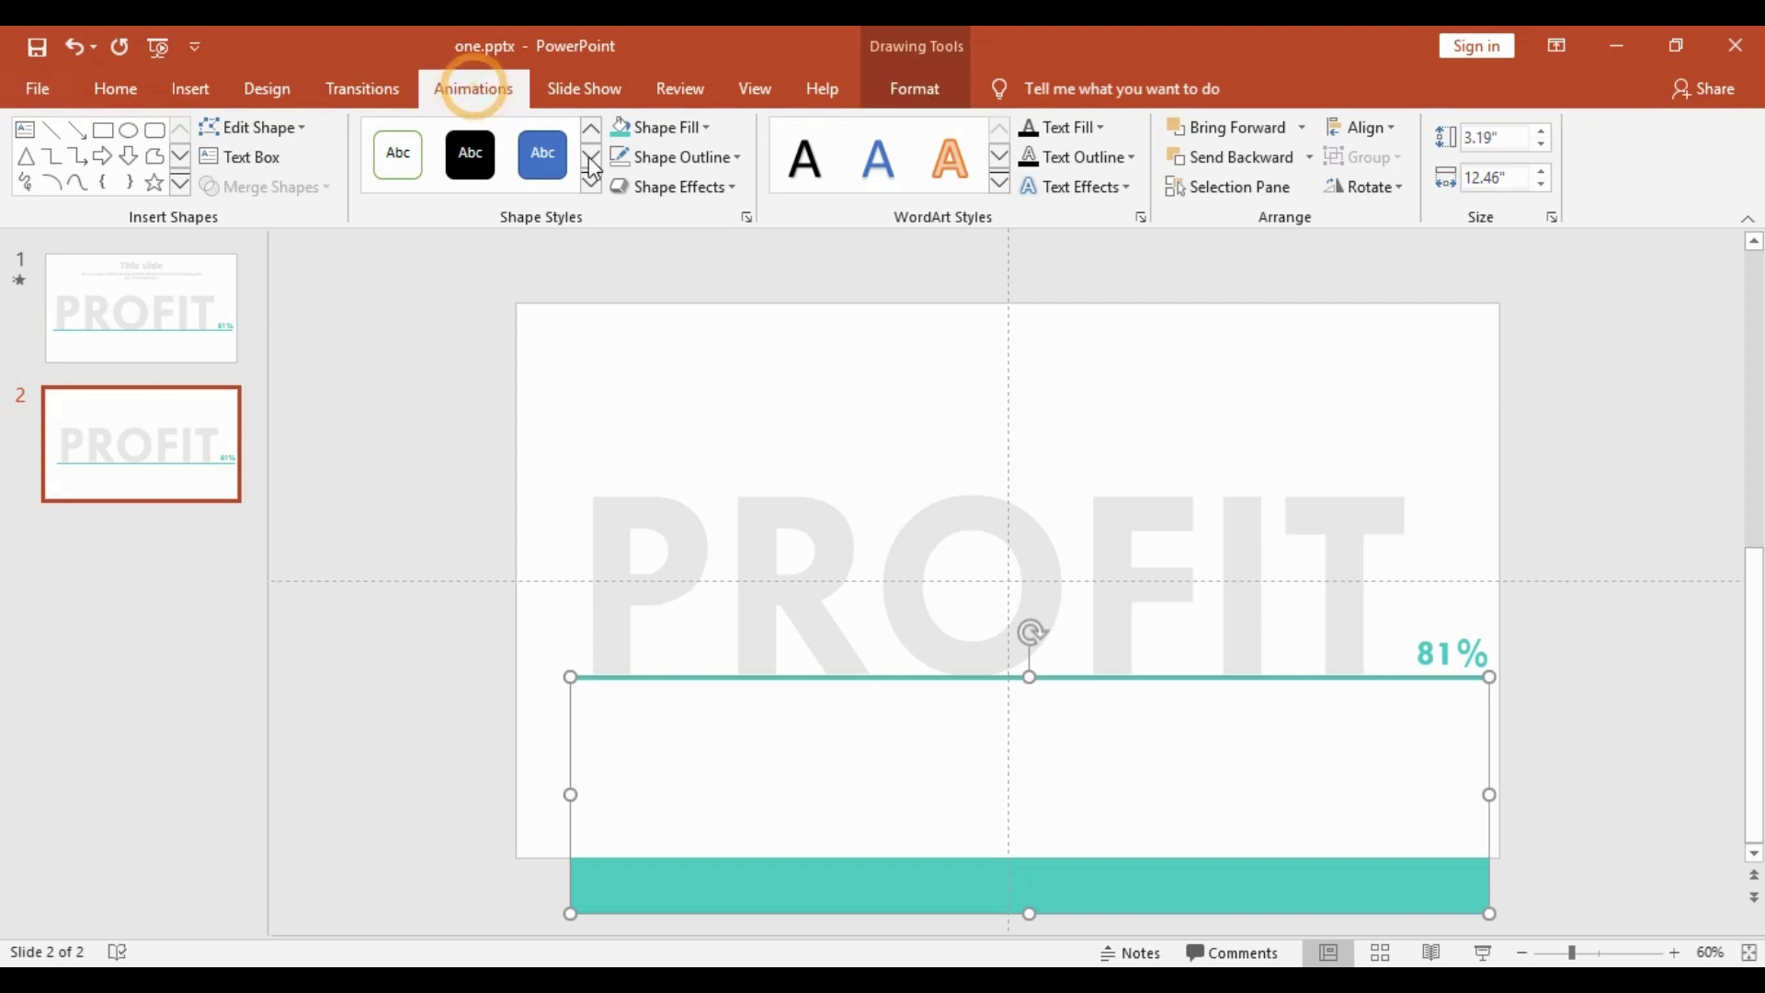
Step: Open the Animation Pane and give the 81% line-and-label group a Fade entrance
click(1241, 140)
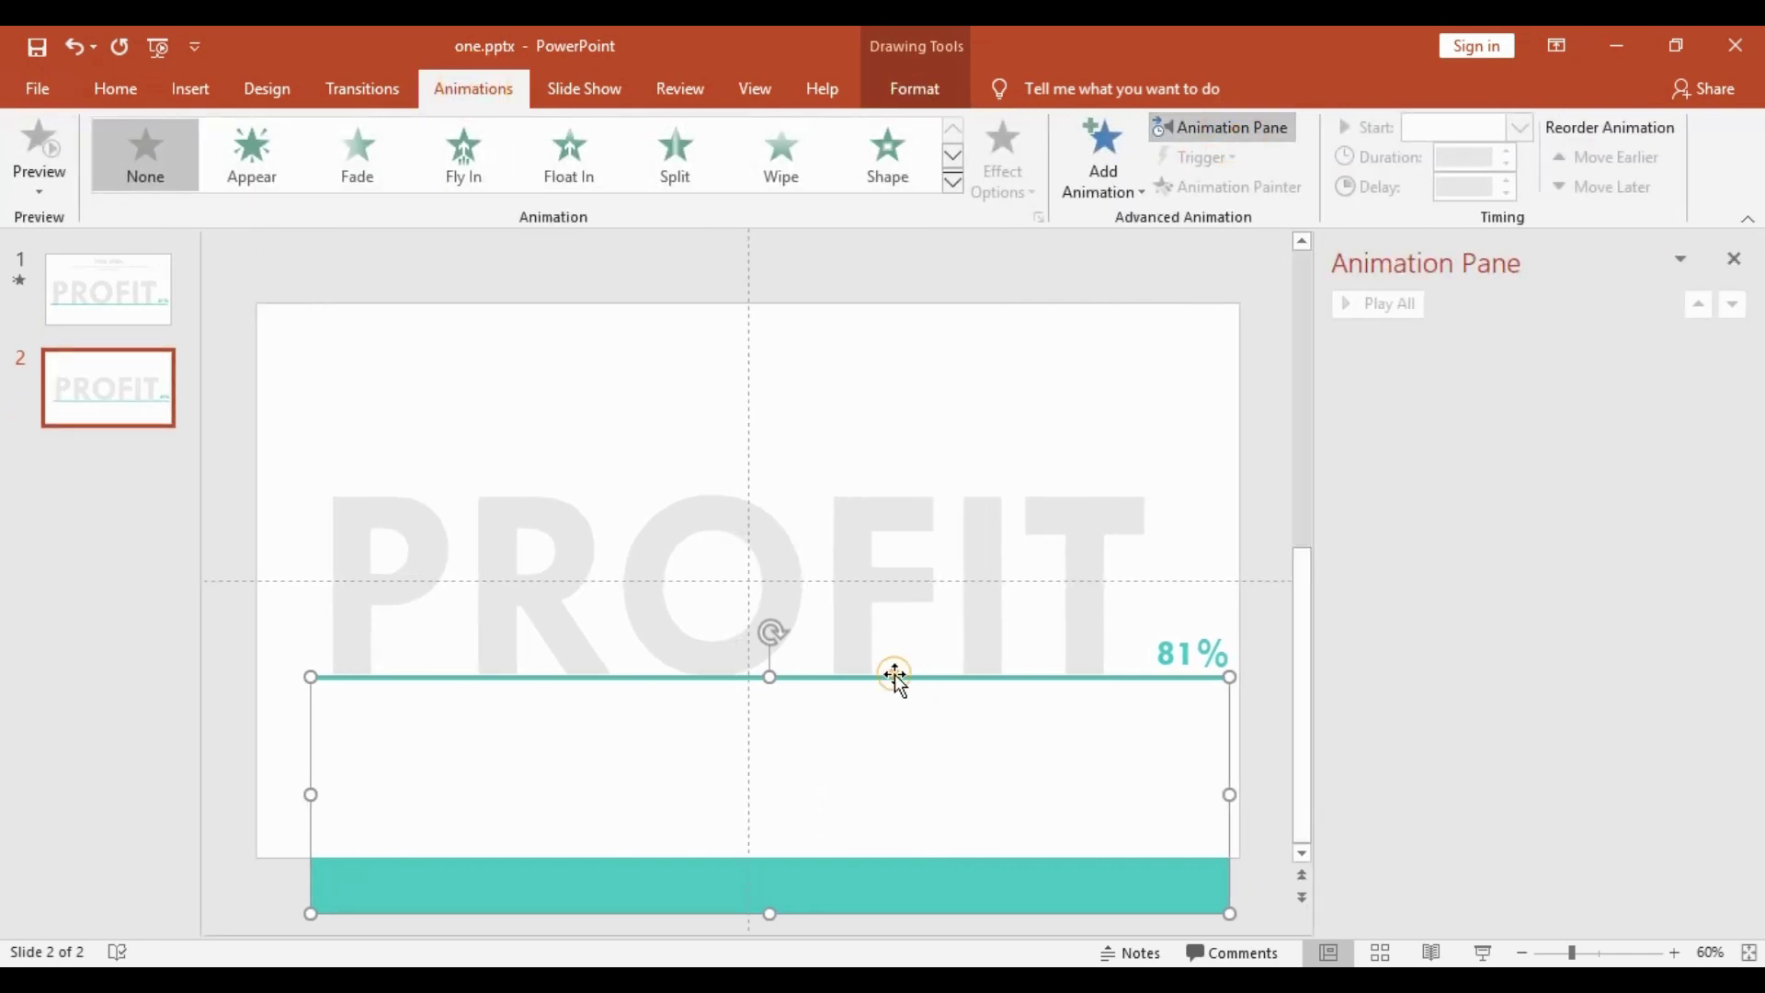
click(956, 375)
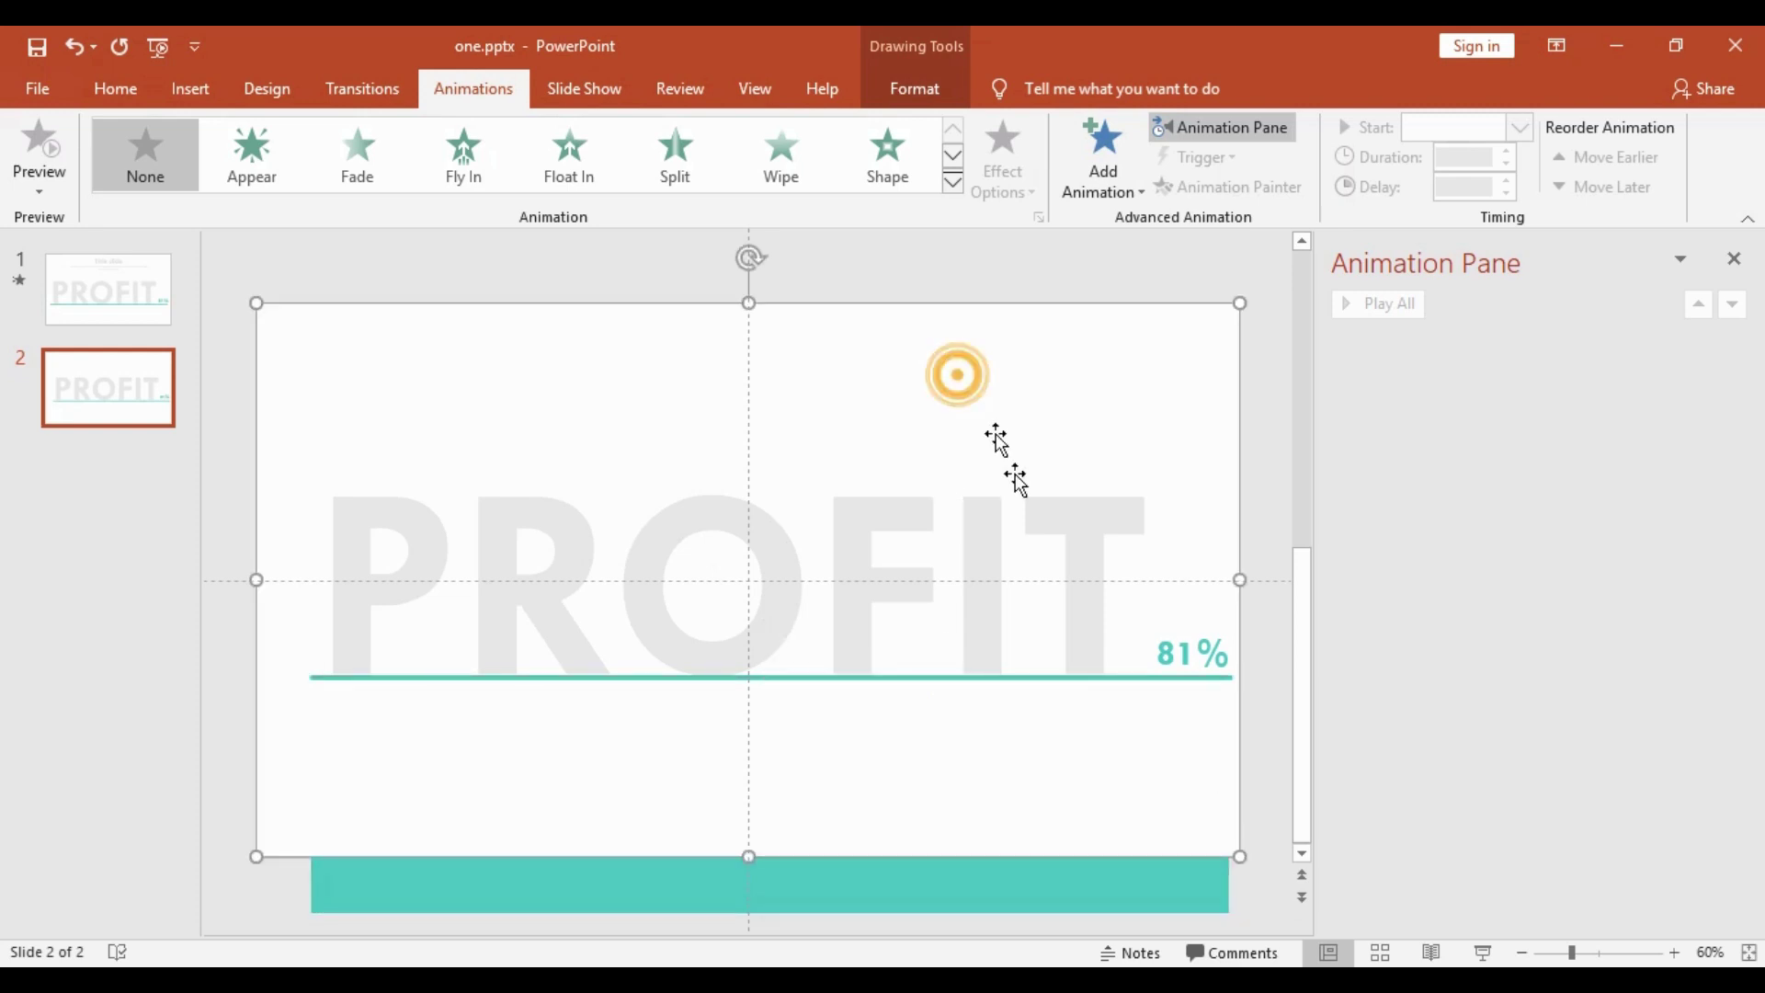
click(970, 677)
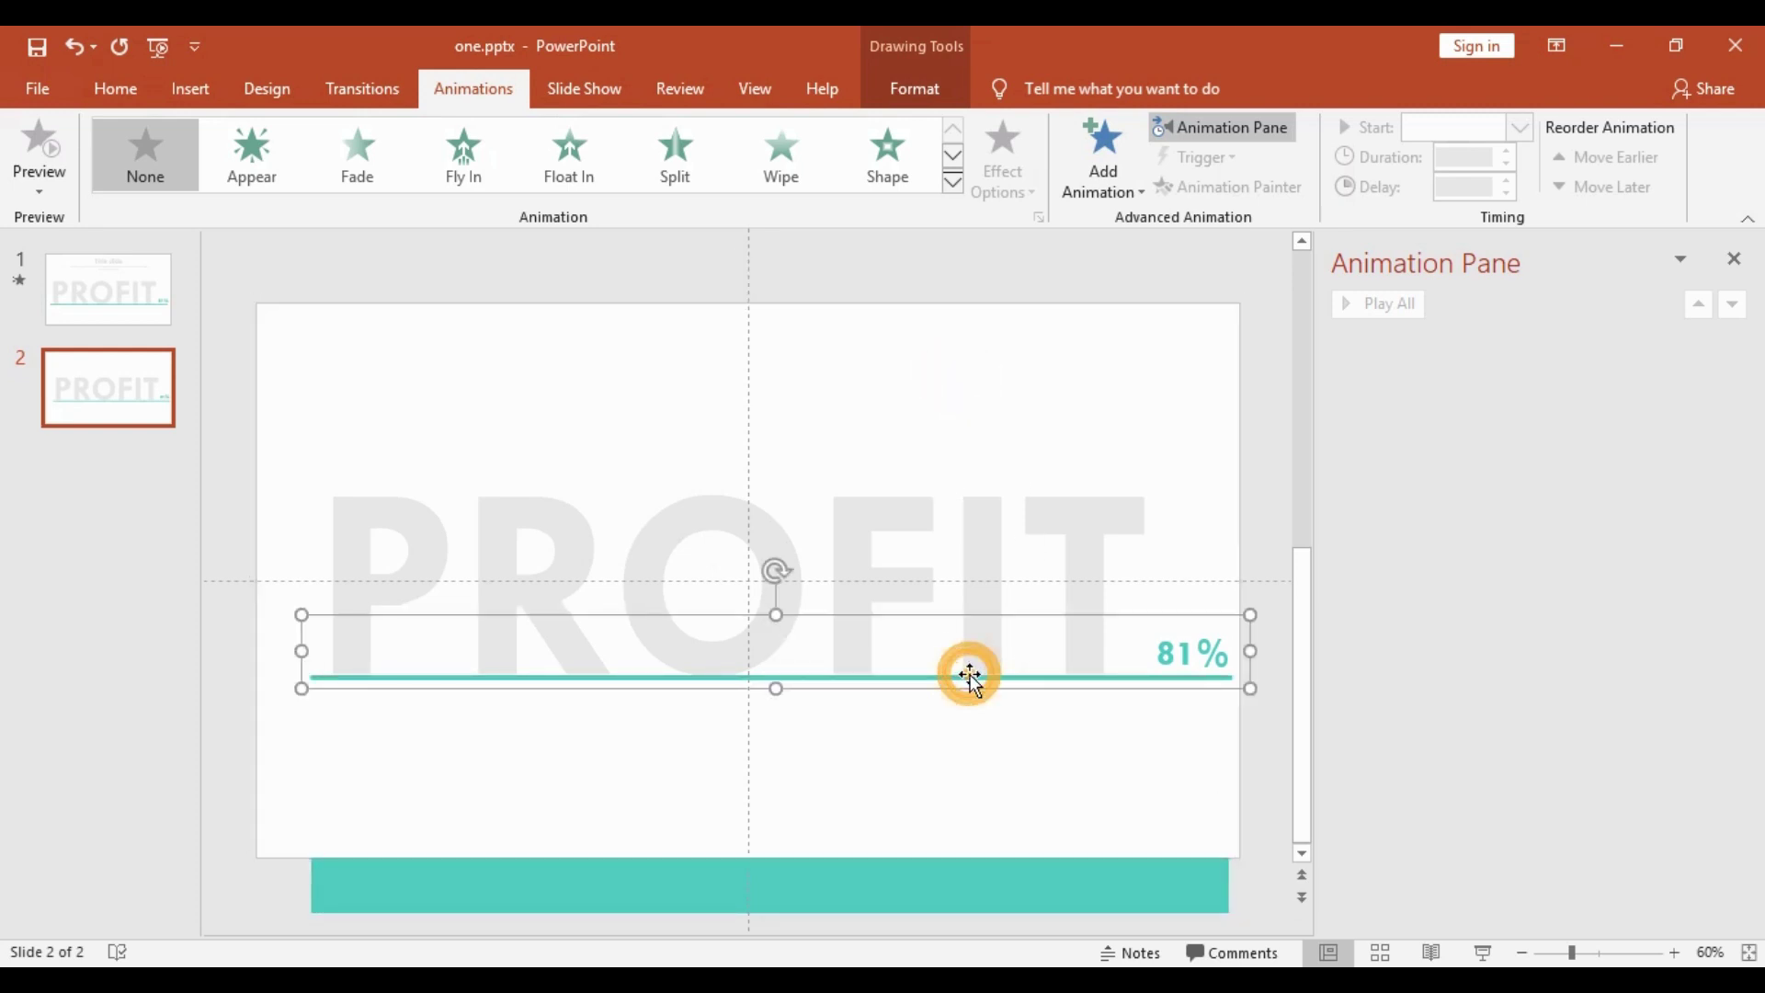
click(370, 172)
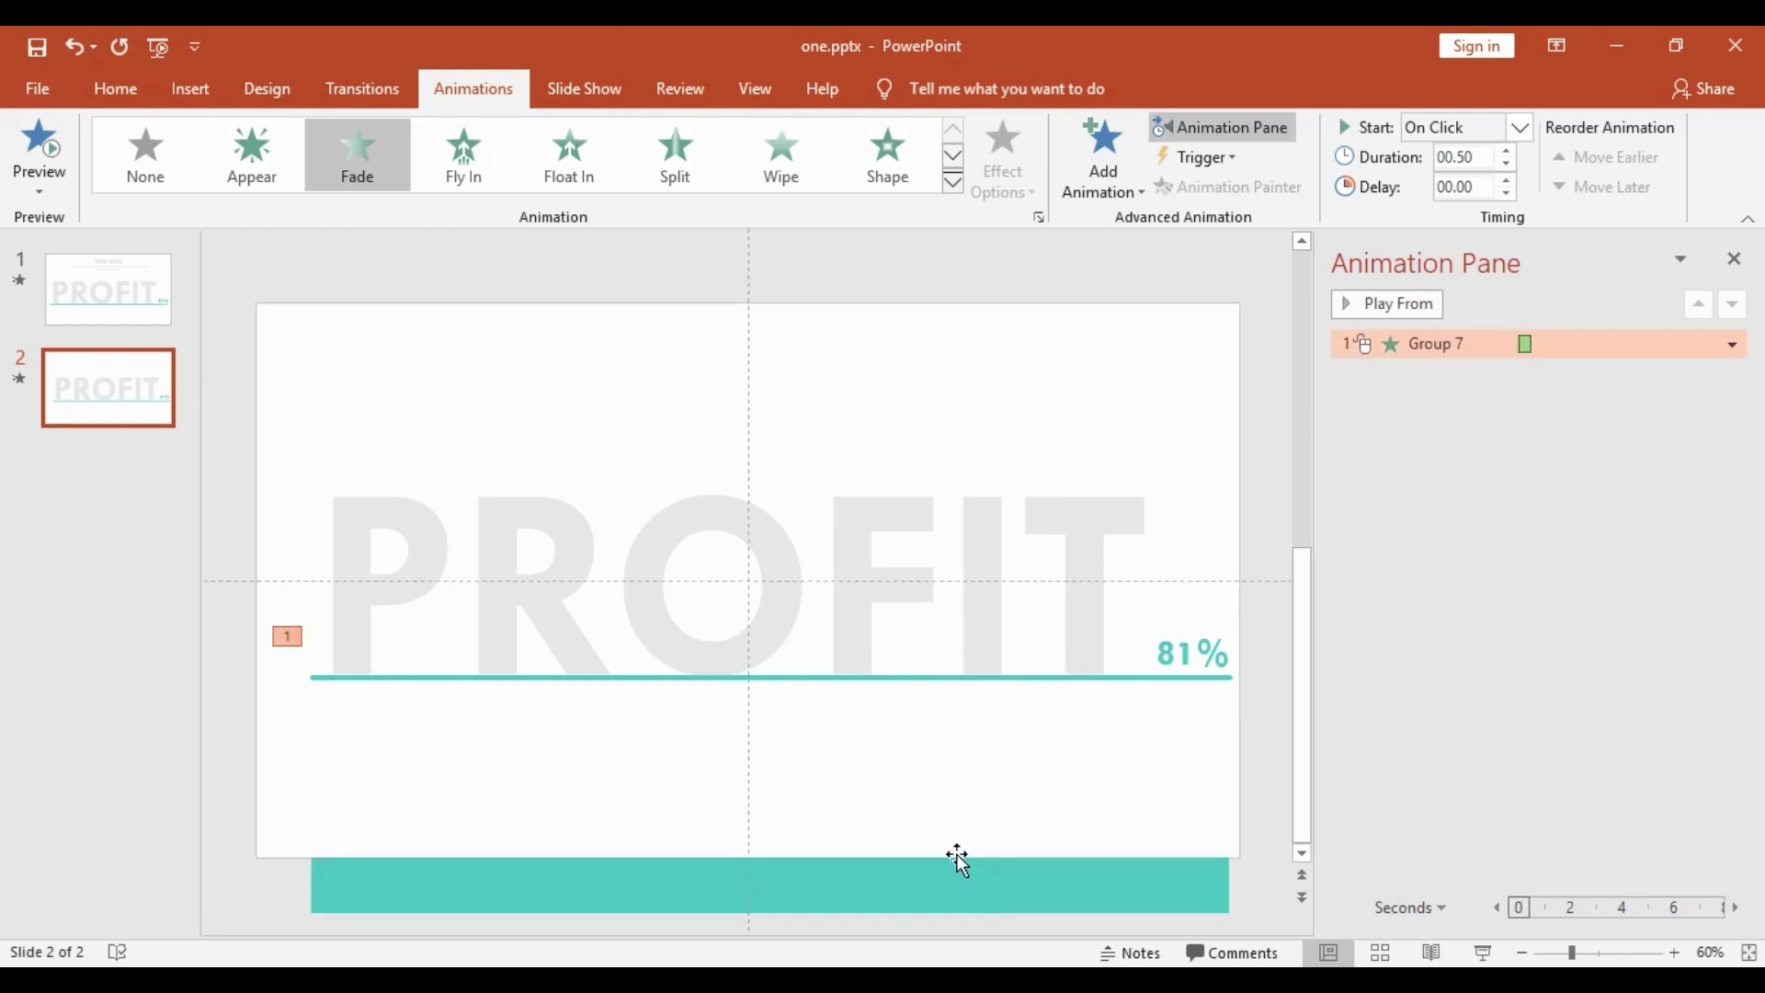
click(984, 678)
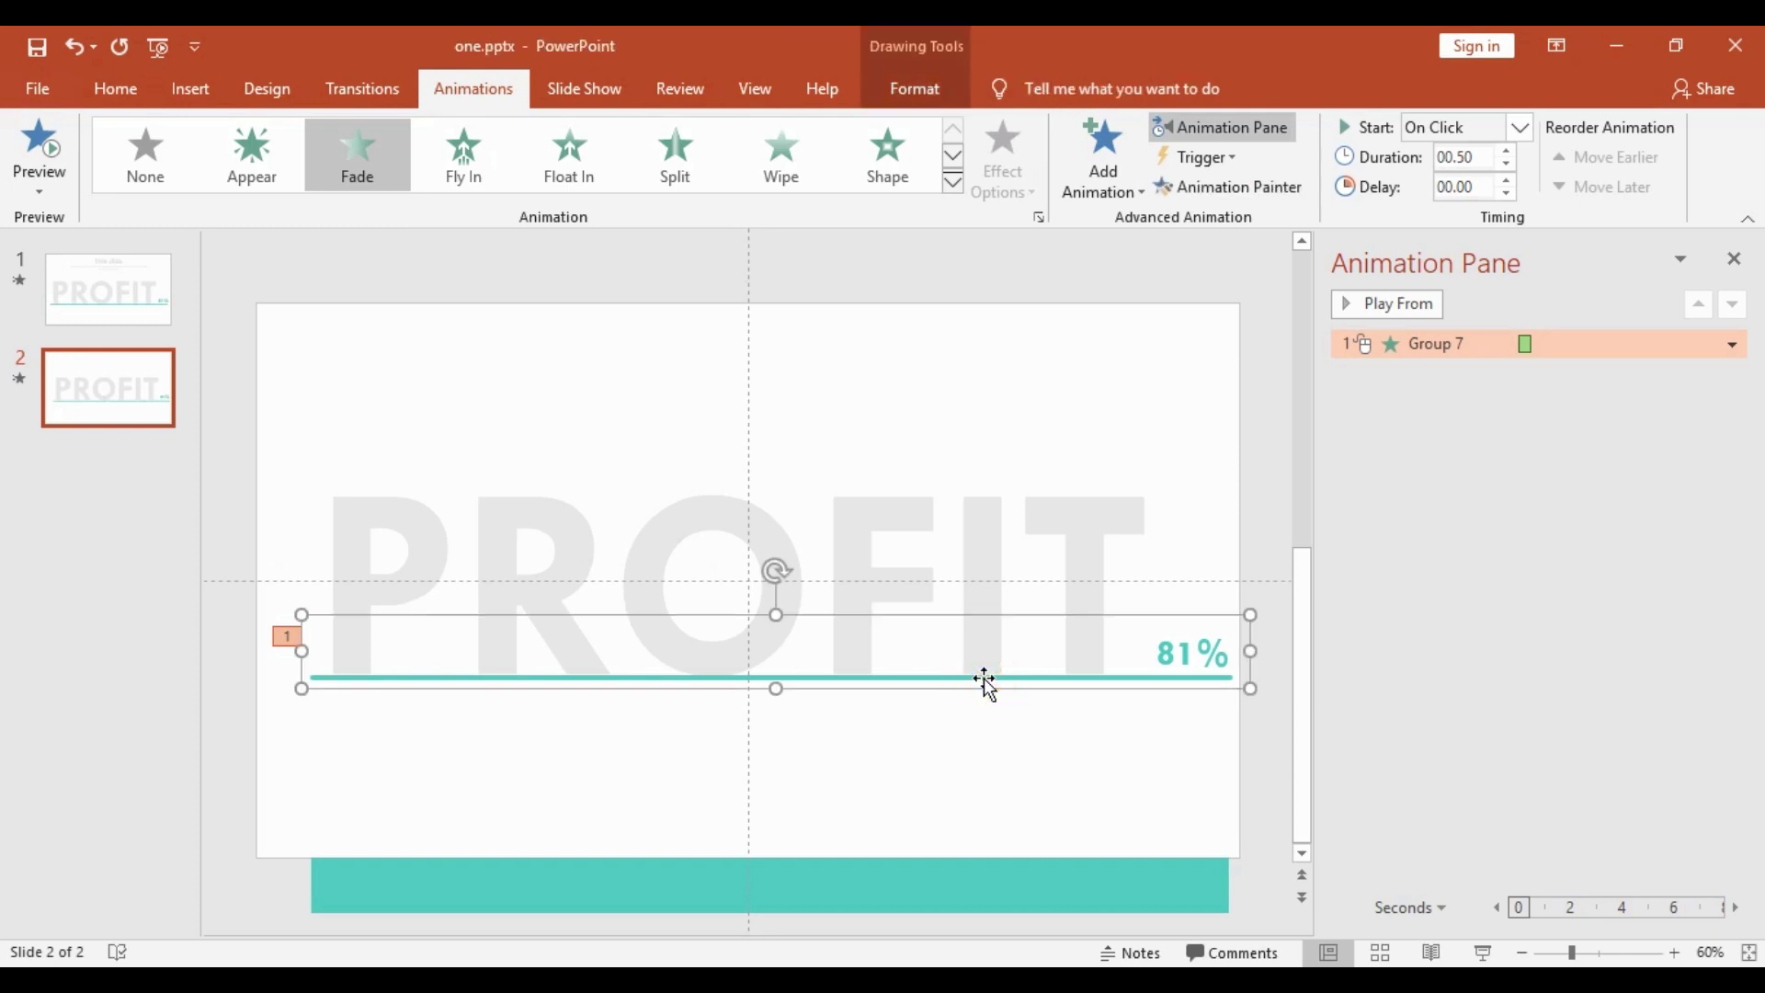
click(1119, 172)
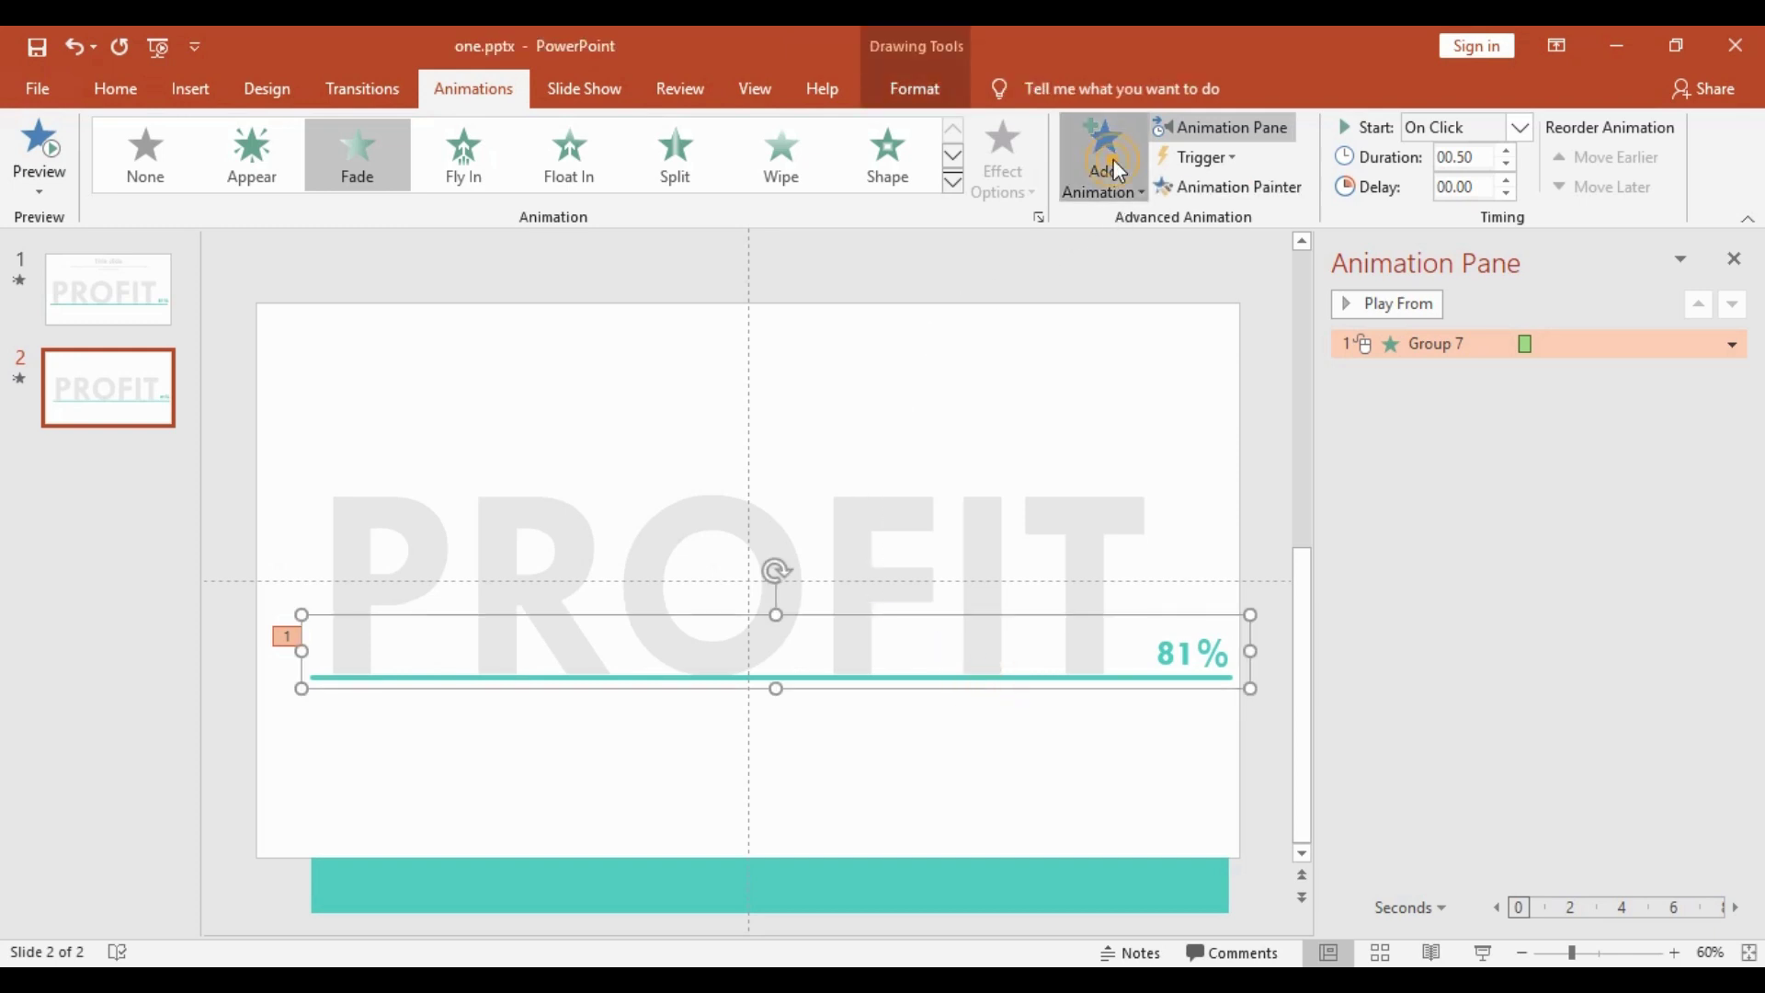
Step: Add an upward Lines motion path to the teal line and 81% label group
scroll(1275, 666, down, 4)
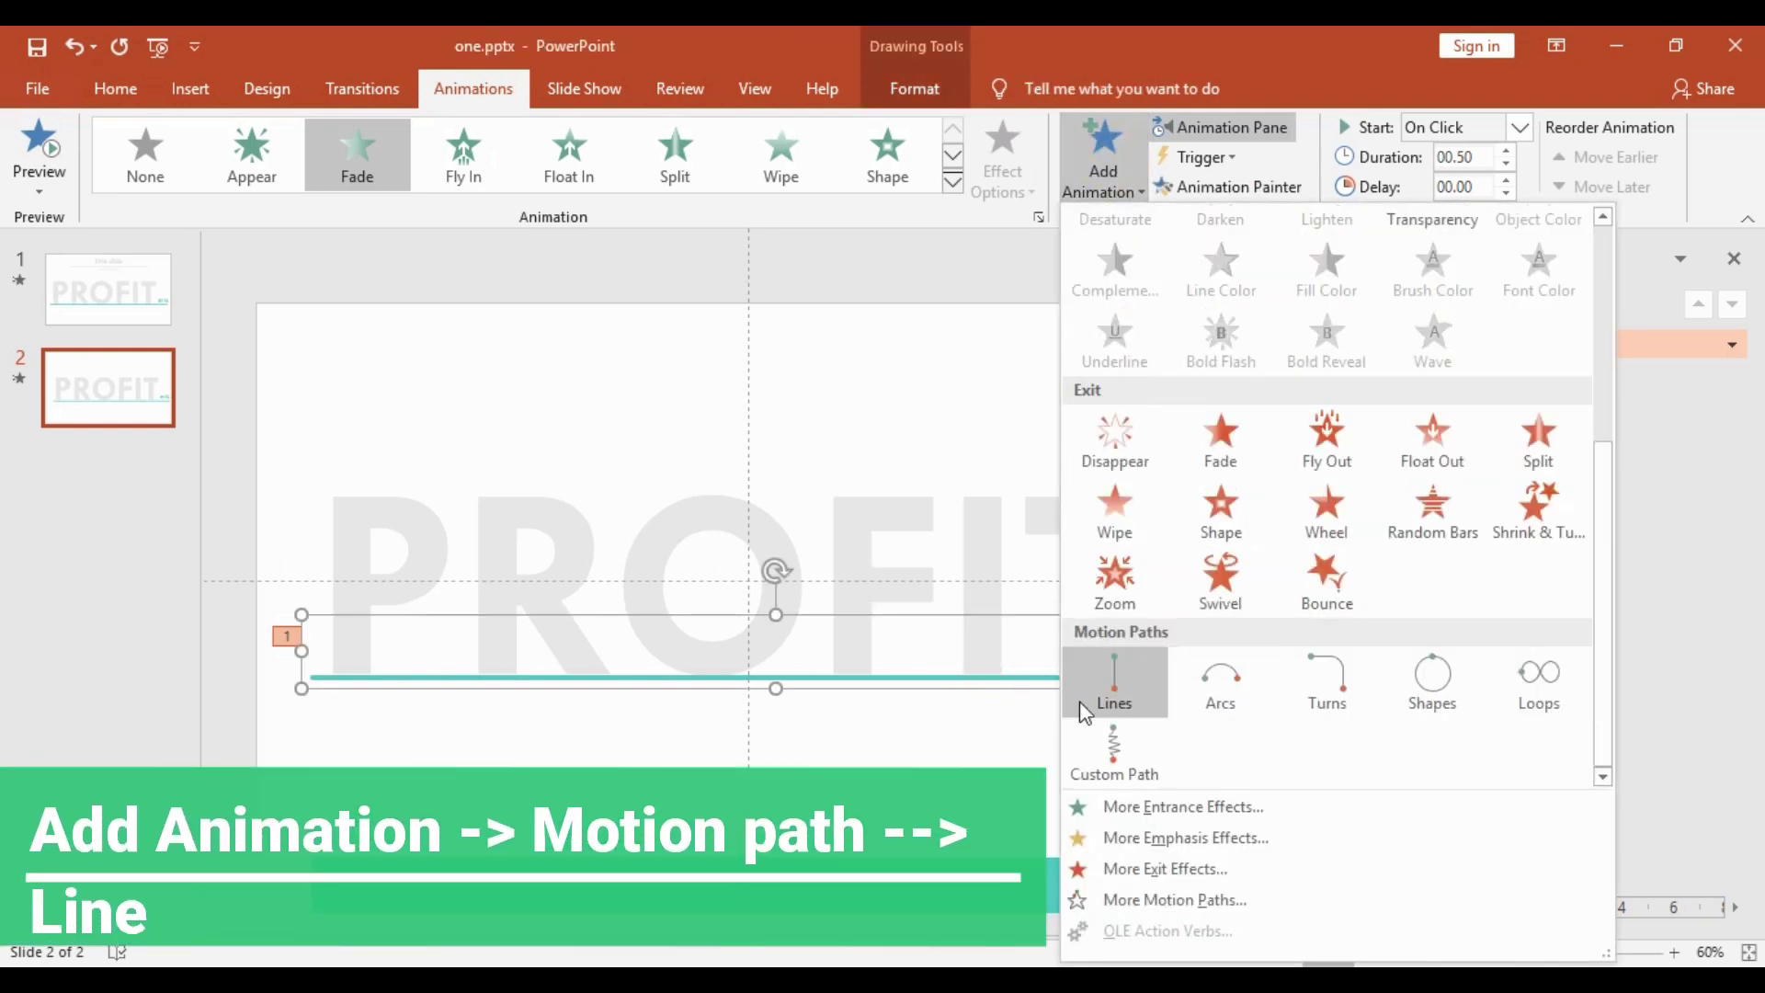
click(1120, 676)
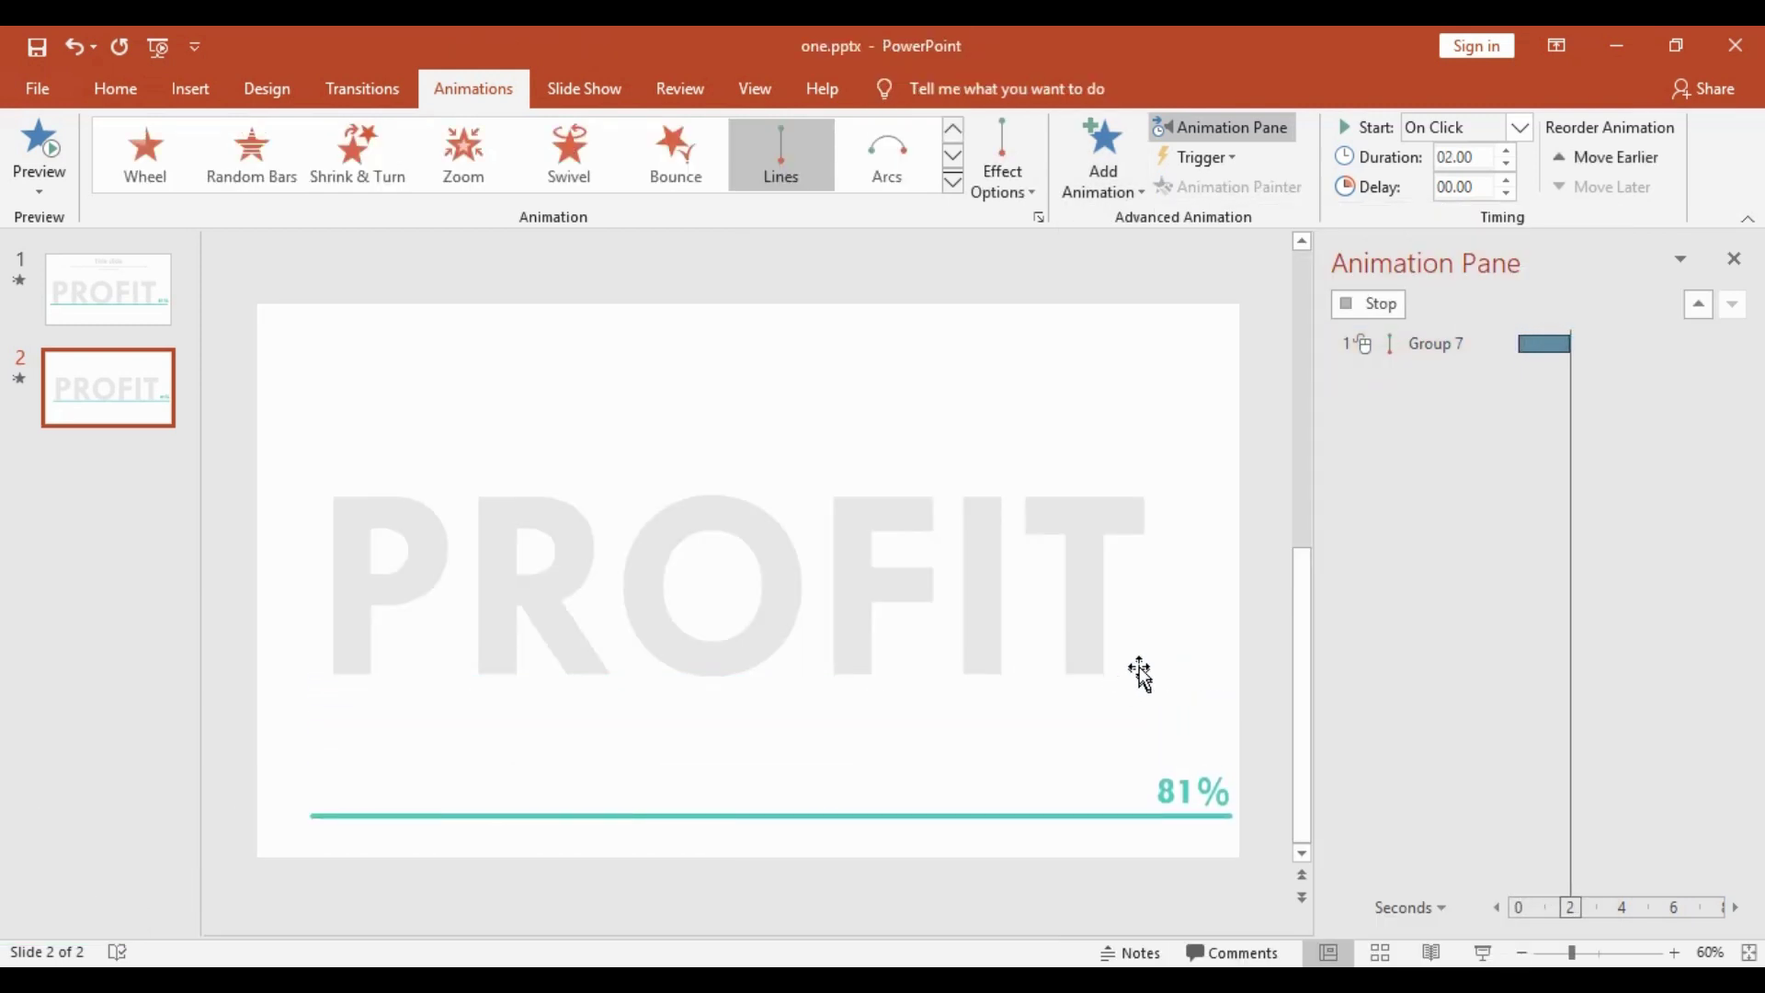
click(1031, 195)
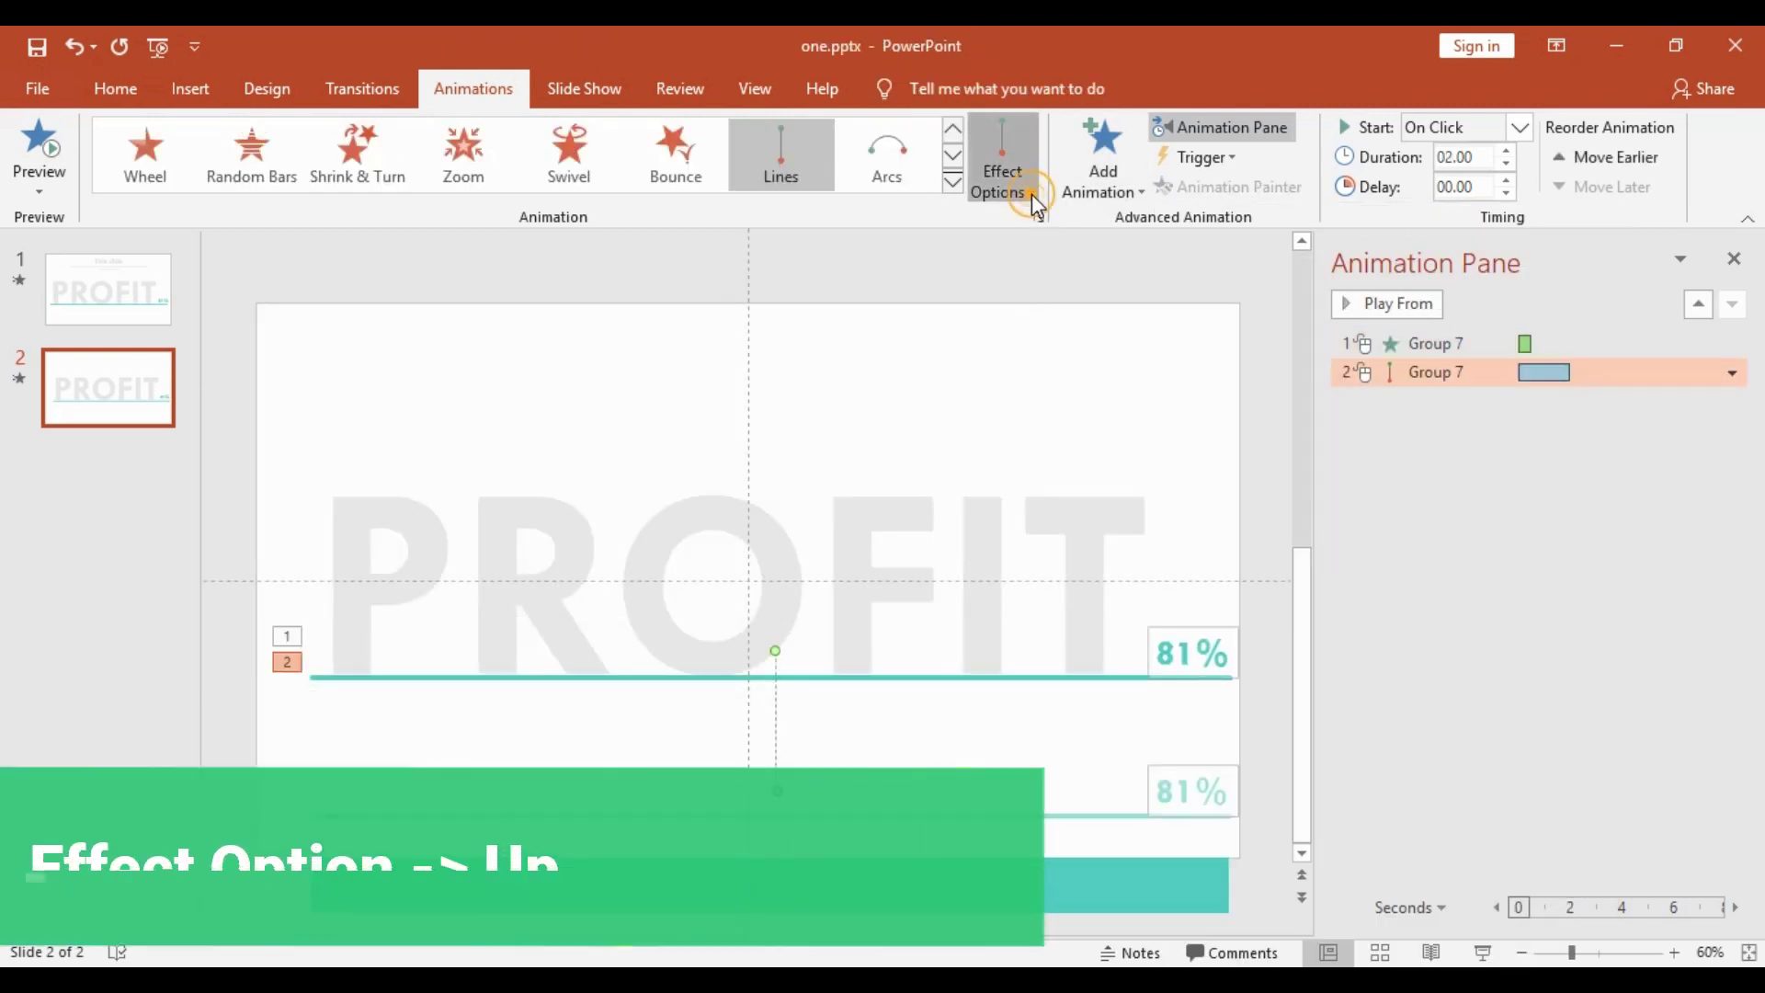
click(1067, 439)
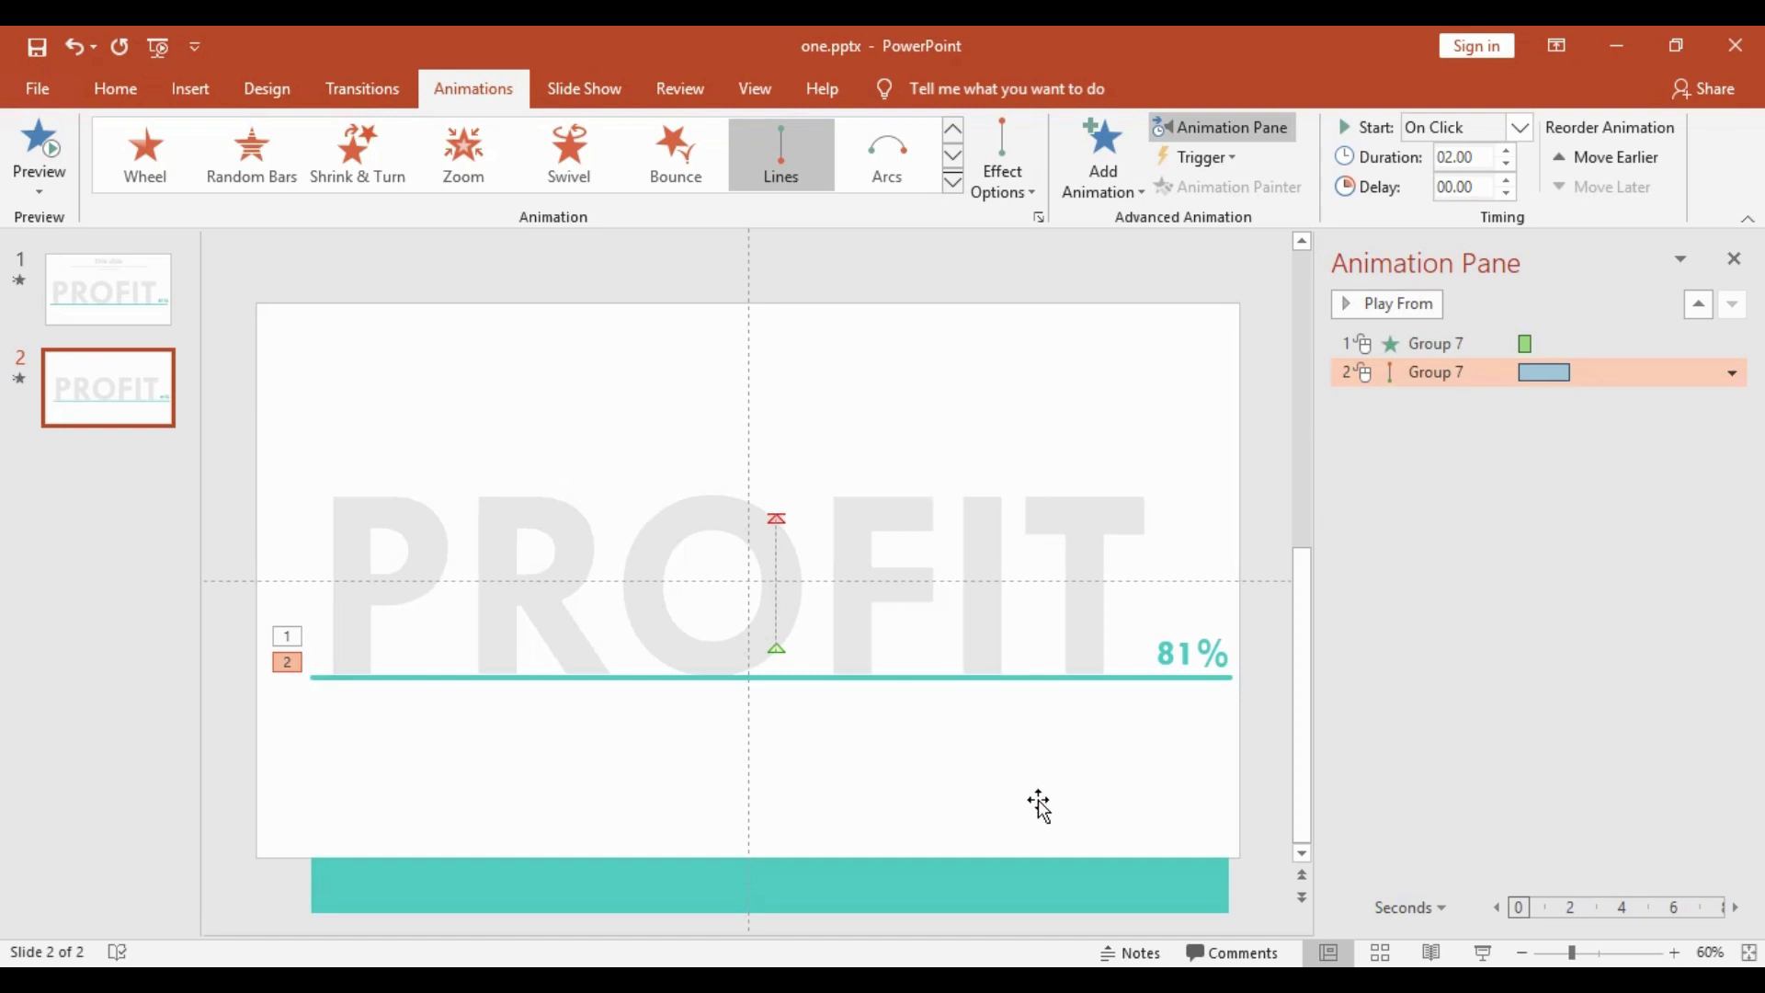
click(1734, 376)
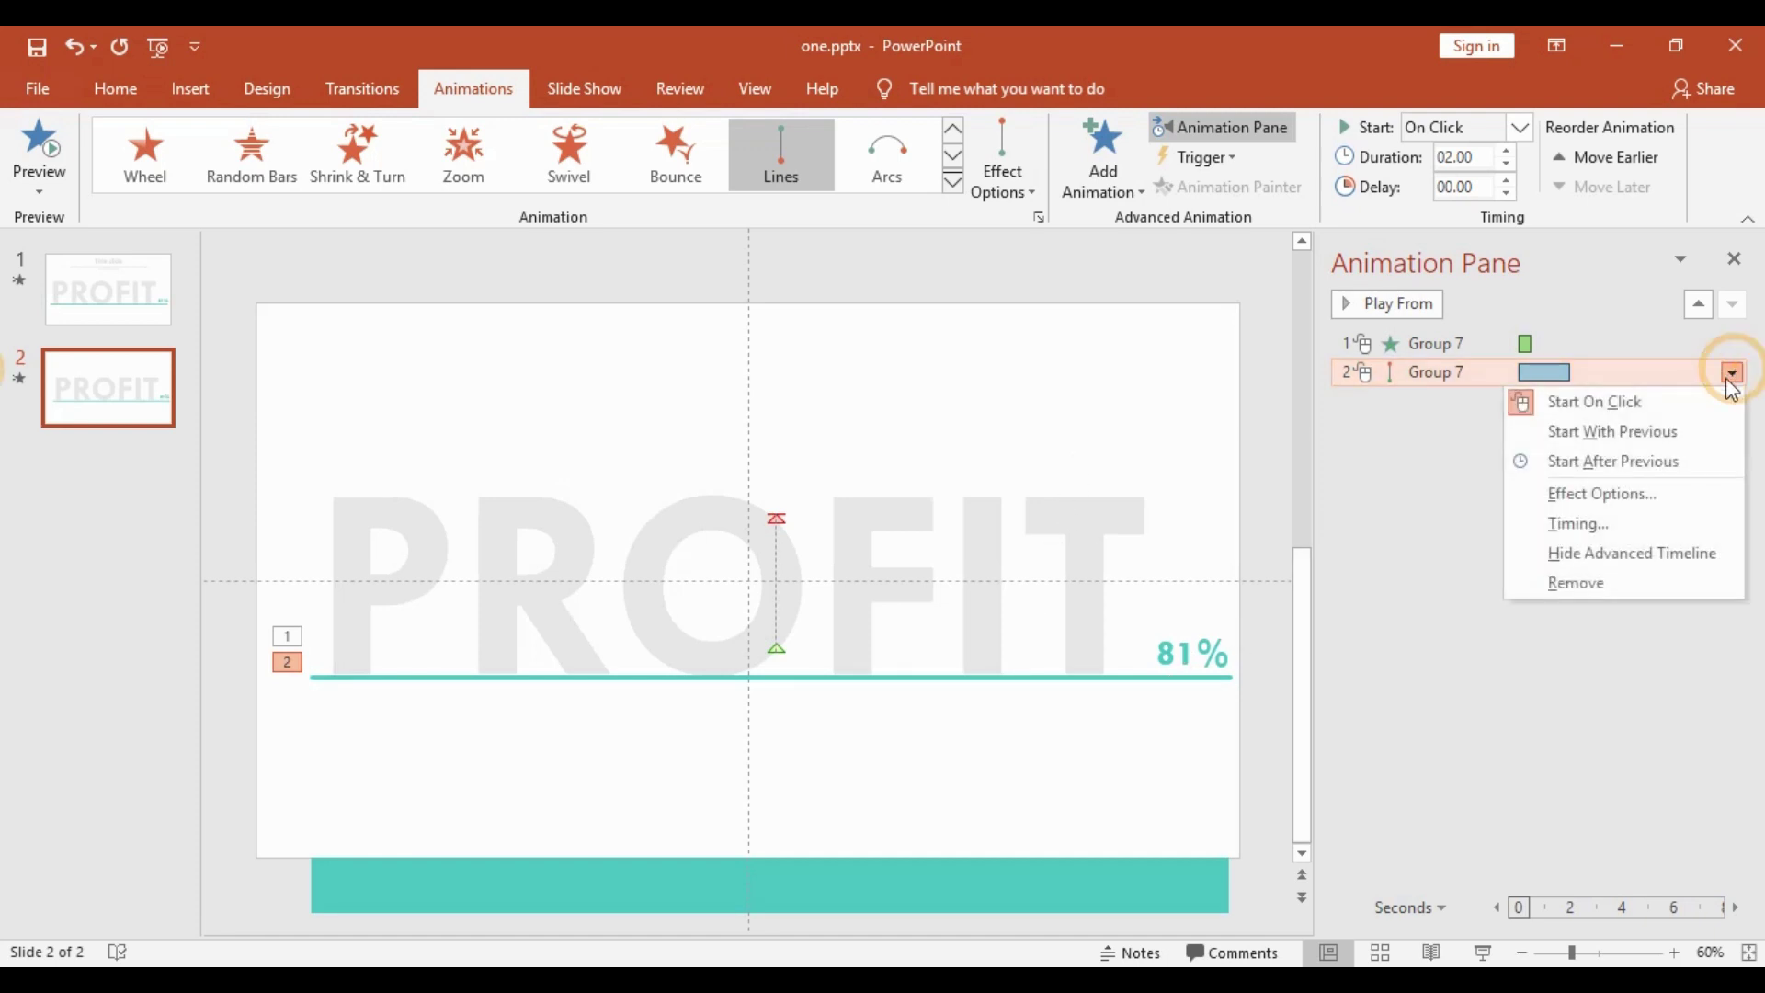
Step: Give the upward motion a 0 sec smooth start and 2 sec smooth end, starting After Previous
click(1621, 505)
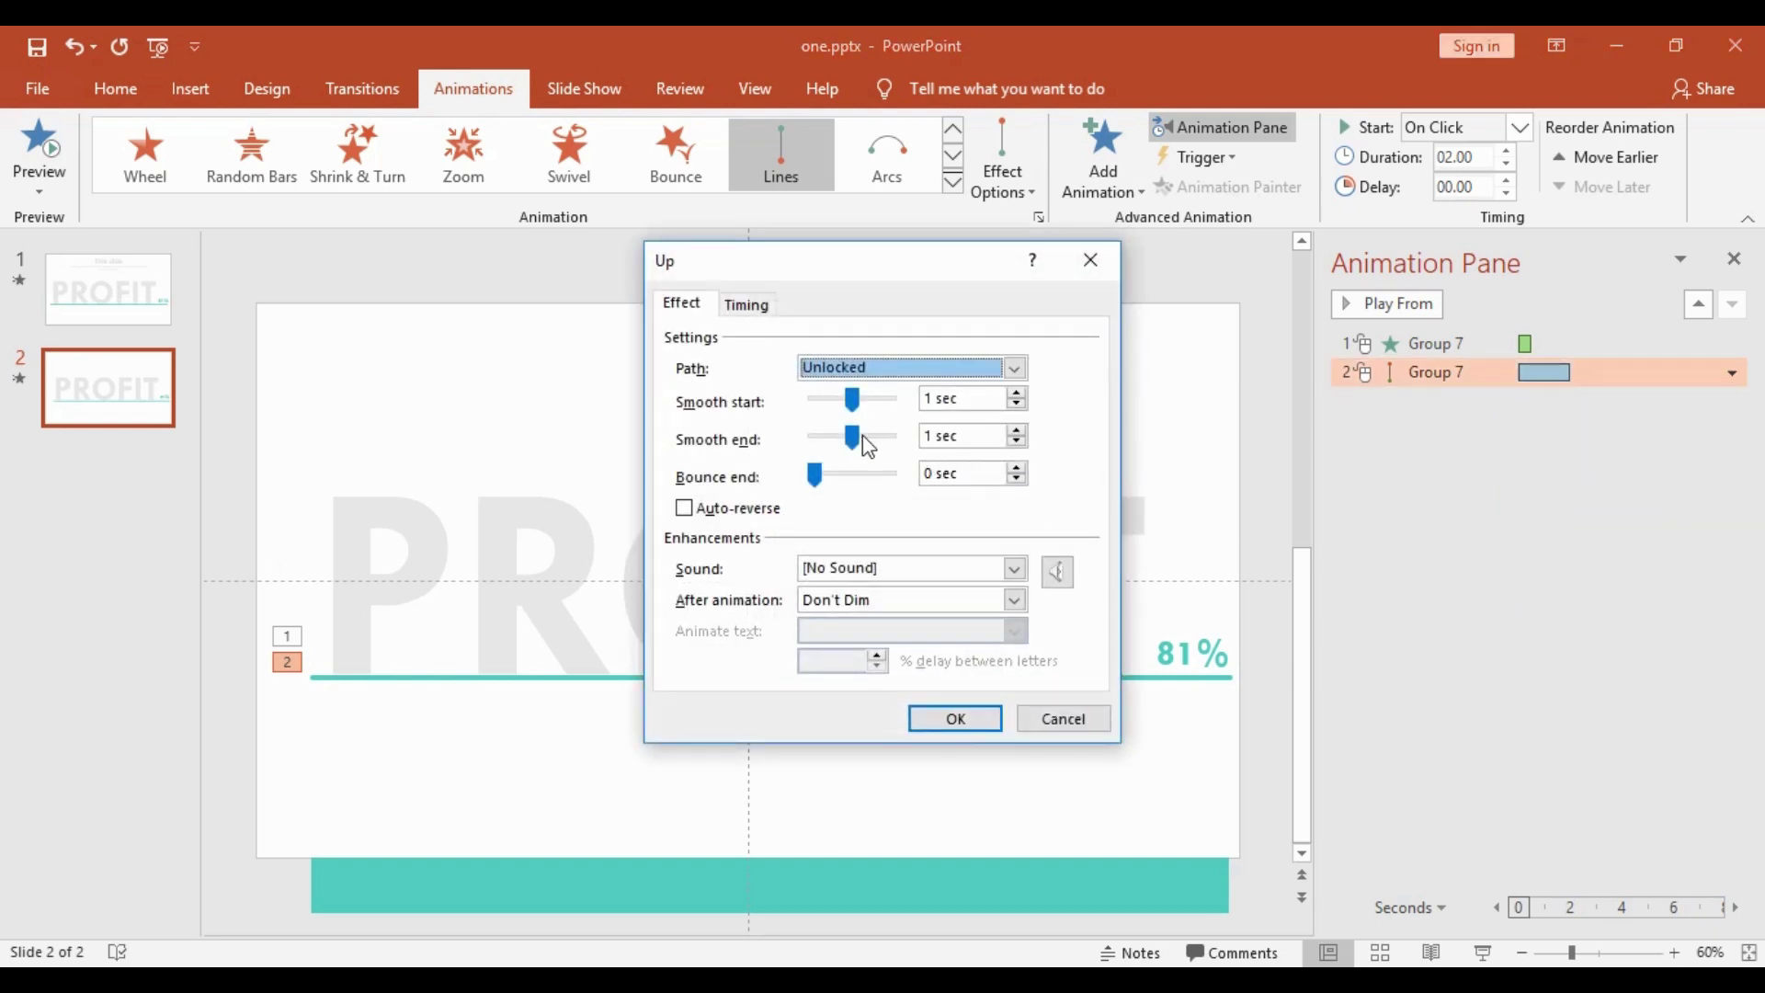
drag(862, 435, 908, 439)
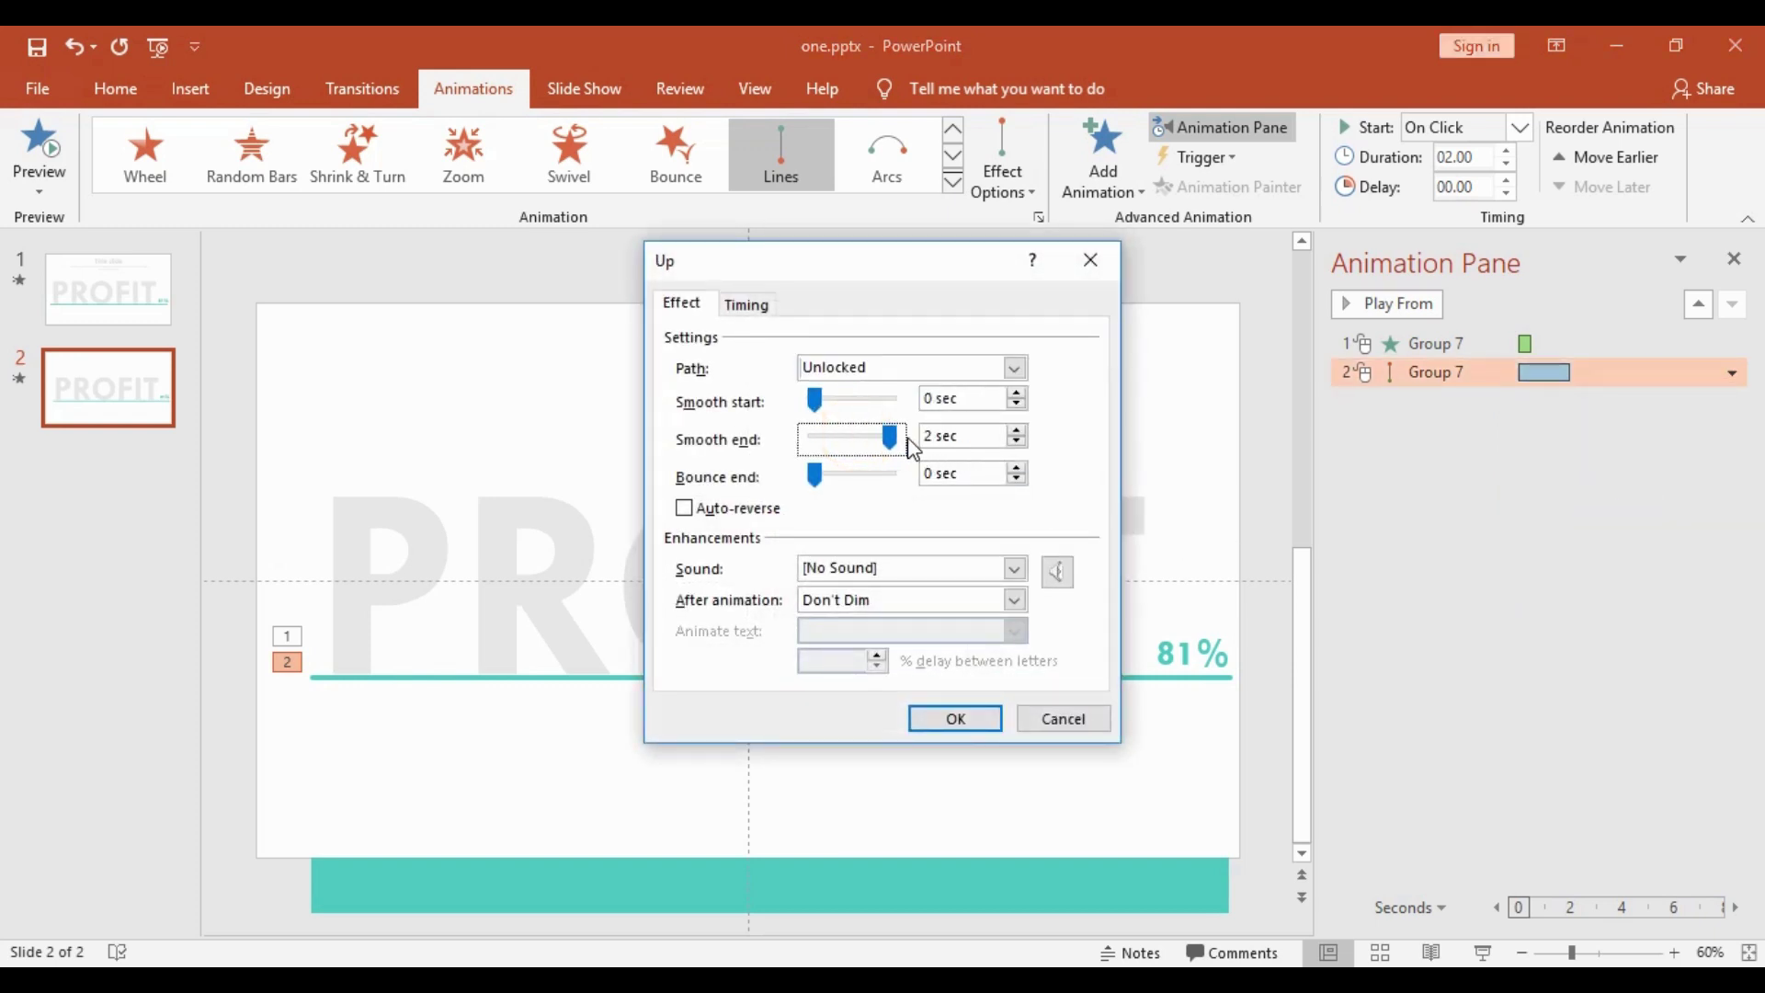
click(980, 729)
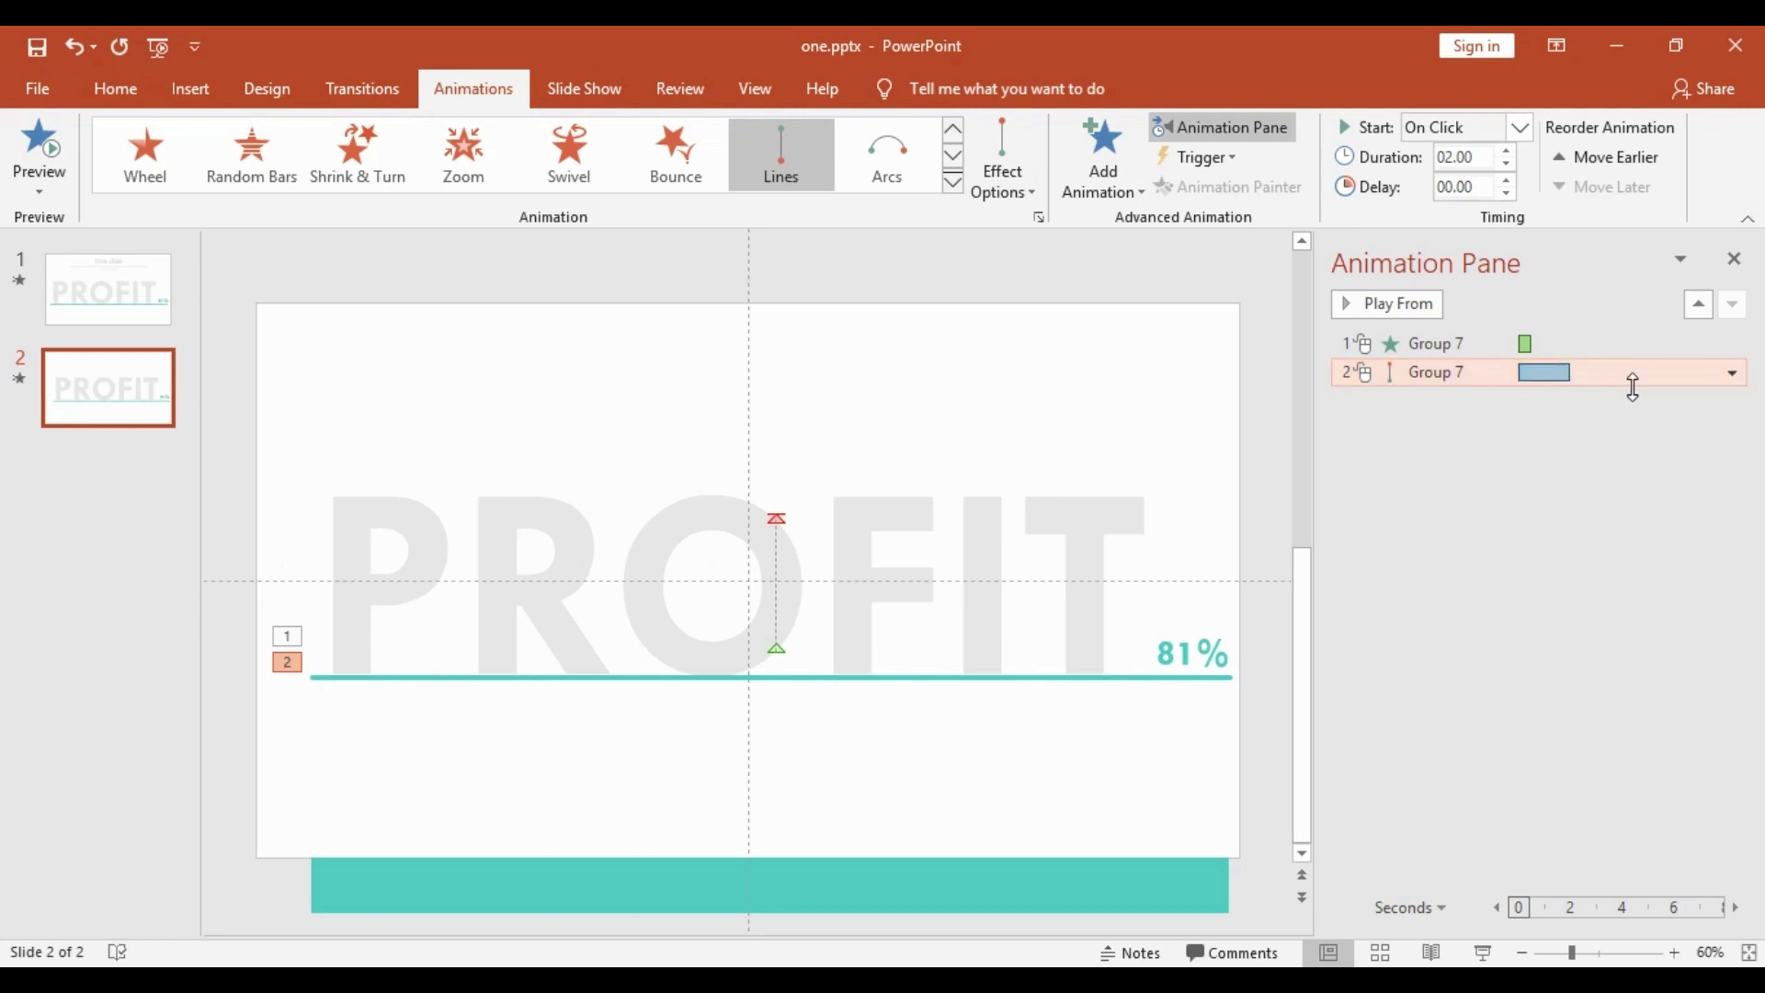
right_click(1626, 372)
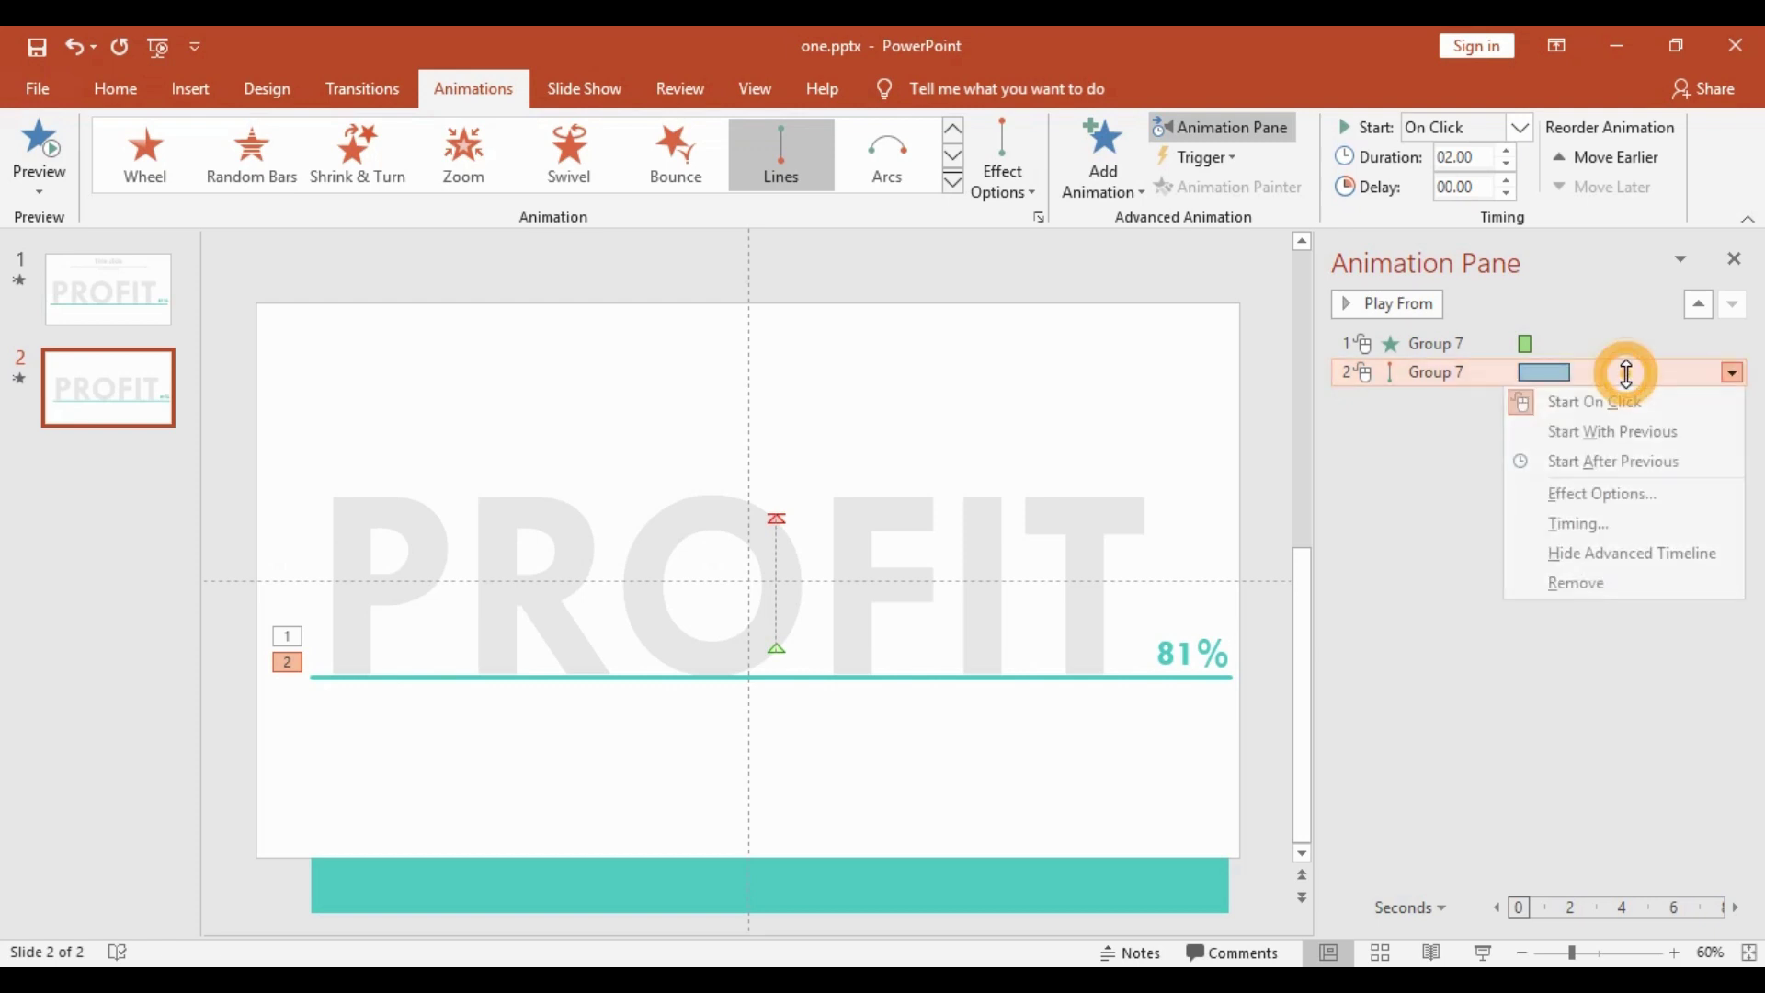
click(1604, 458)
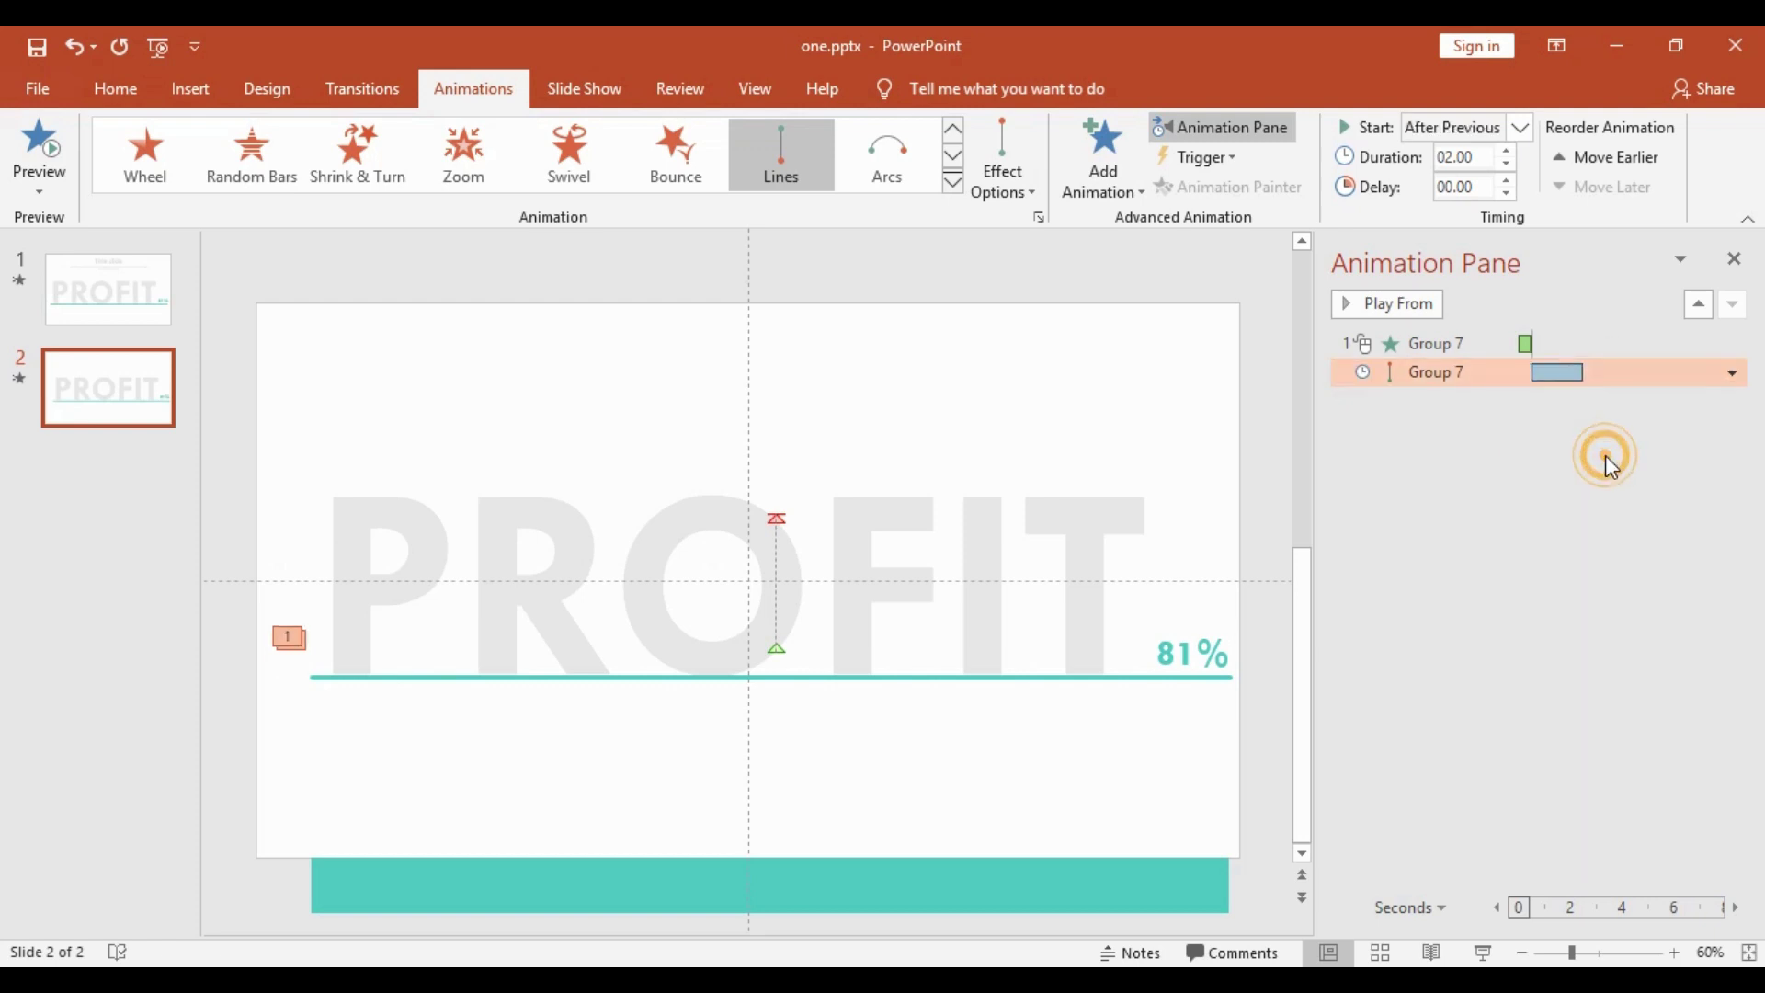
Step: Add an upward Lines motion path to the teal bar behind PROFIT
click(1550, 516)
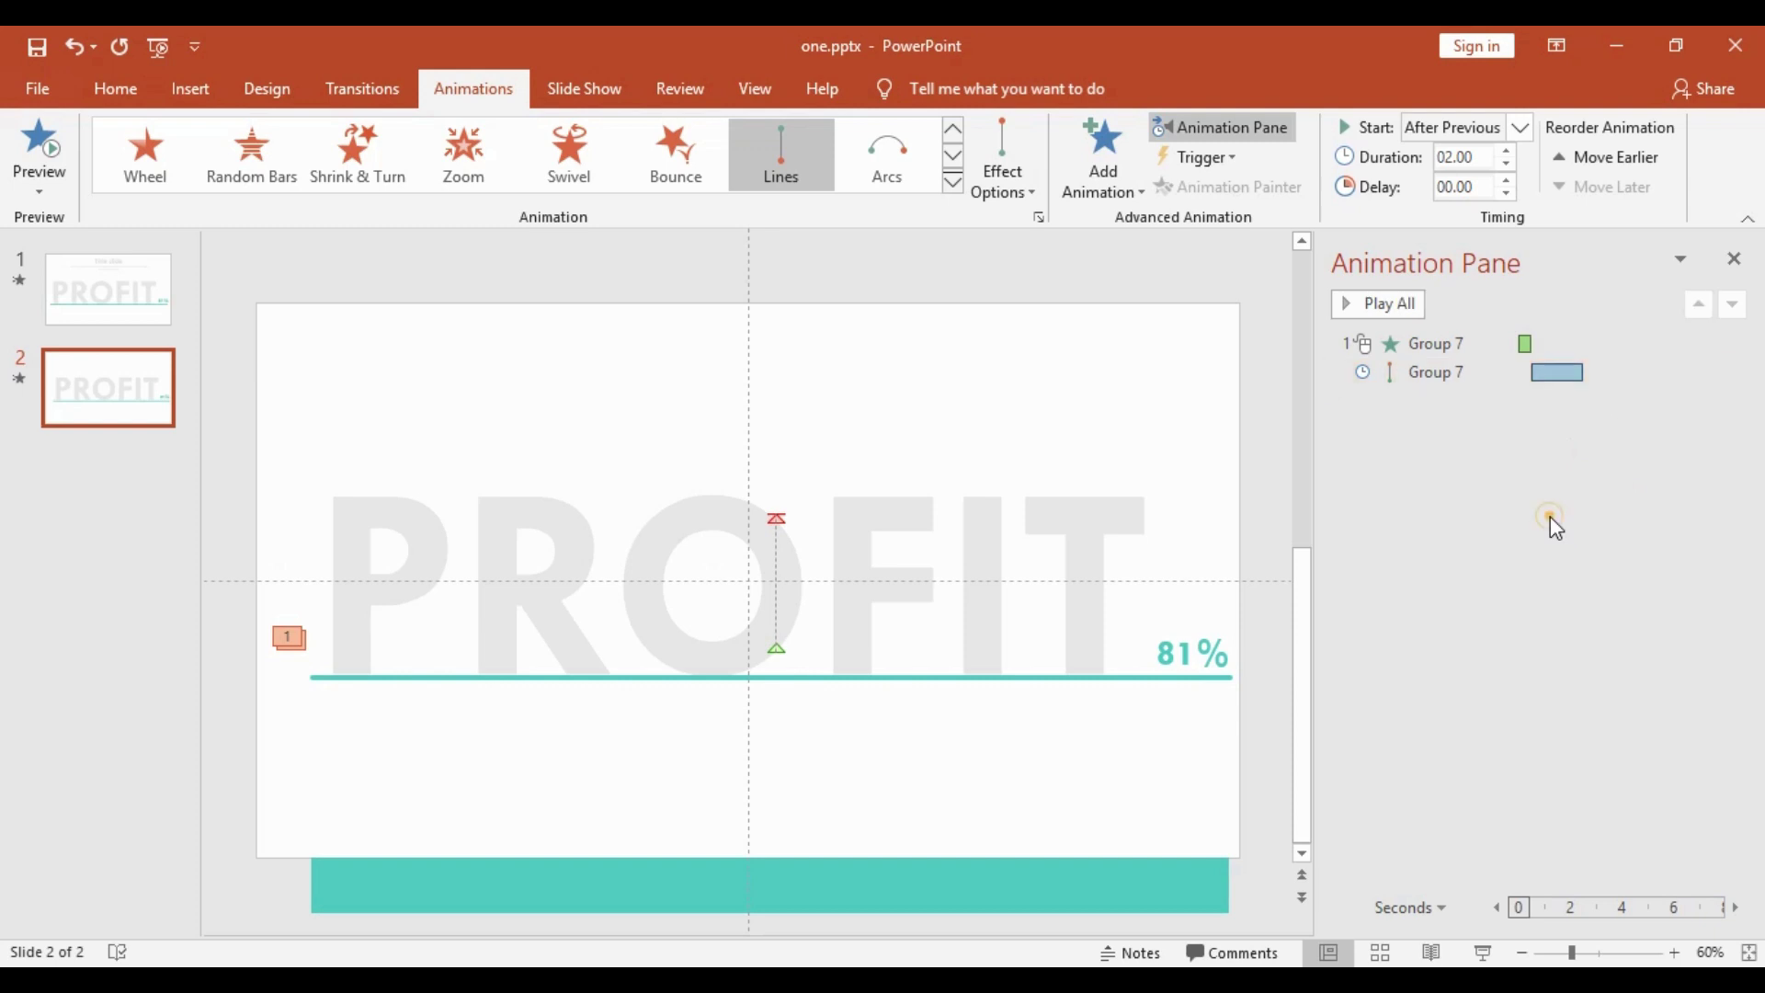
click(1037, 896)
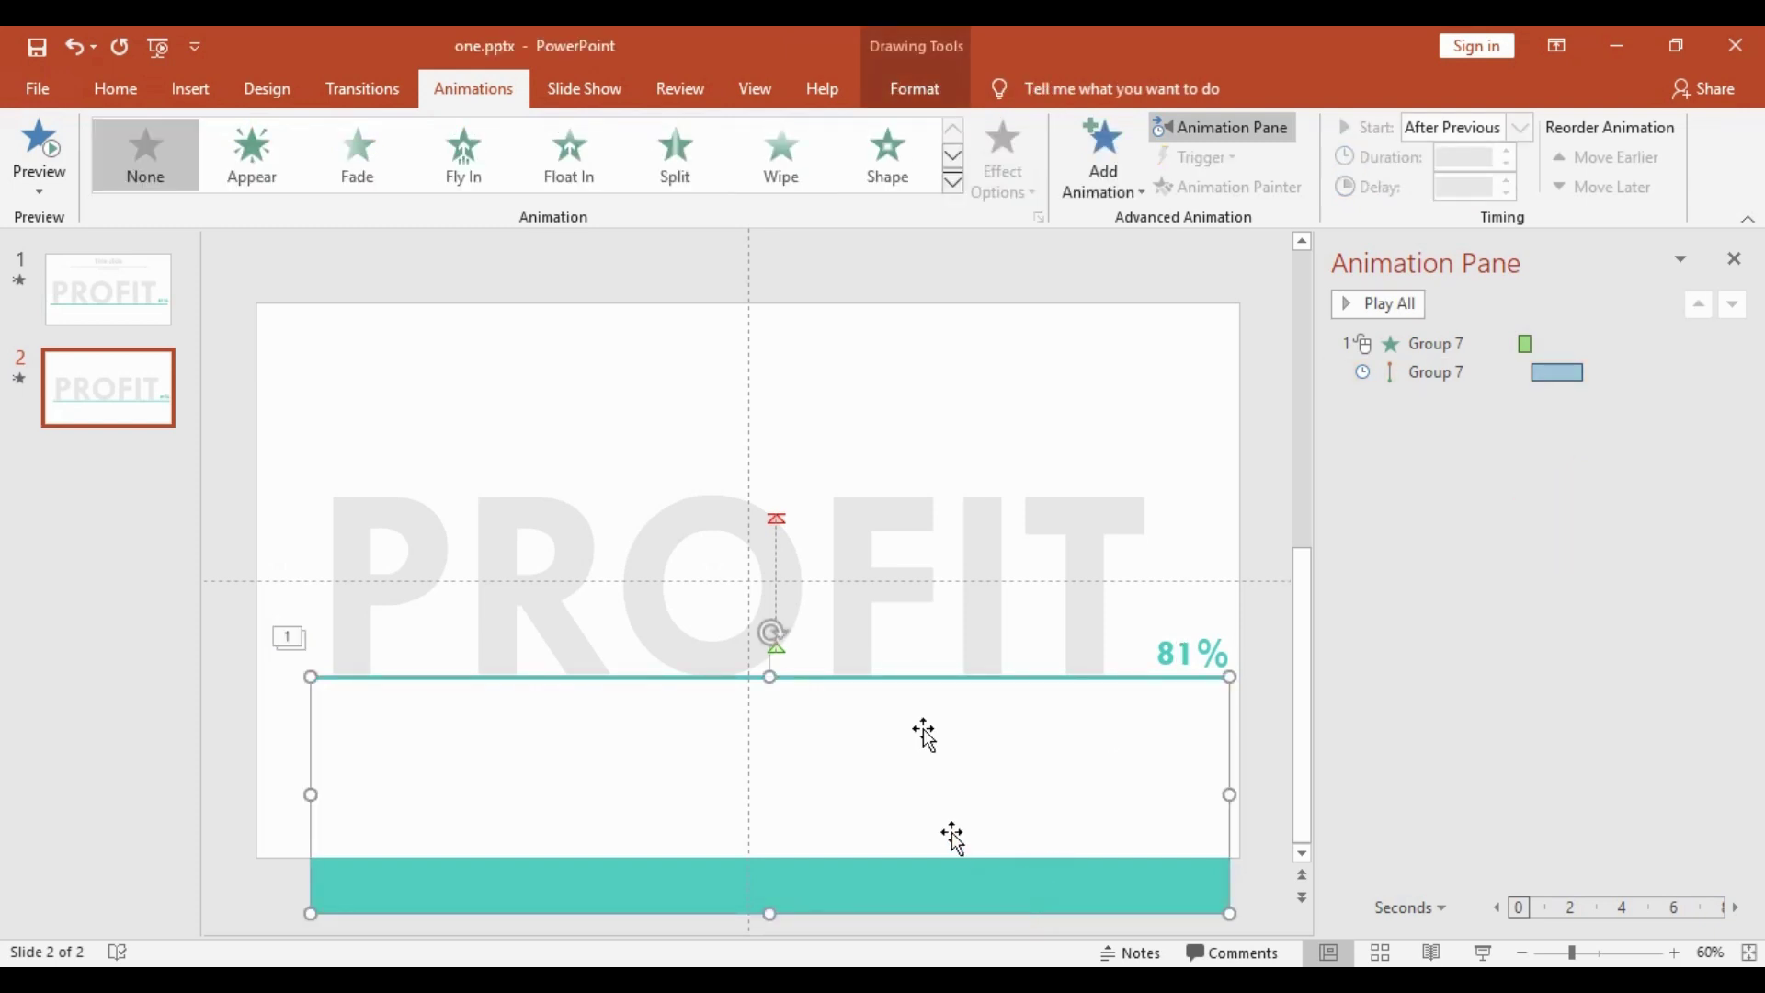
click(1123, 174)
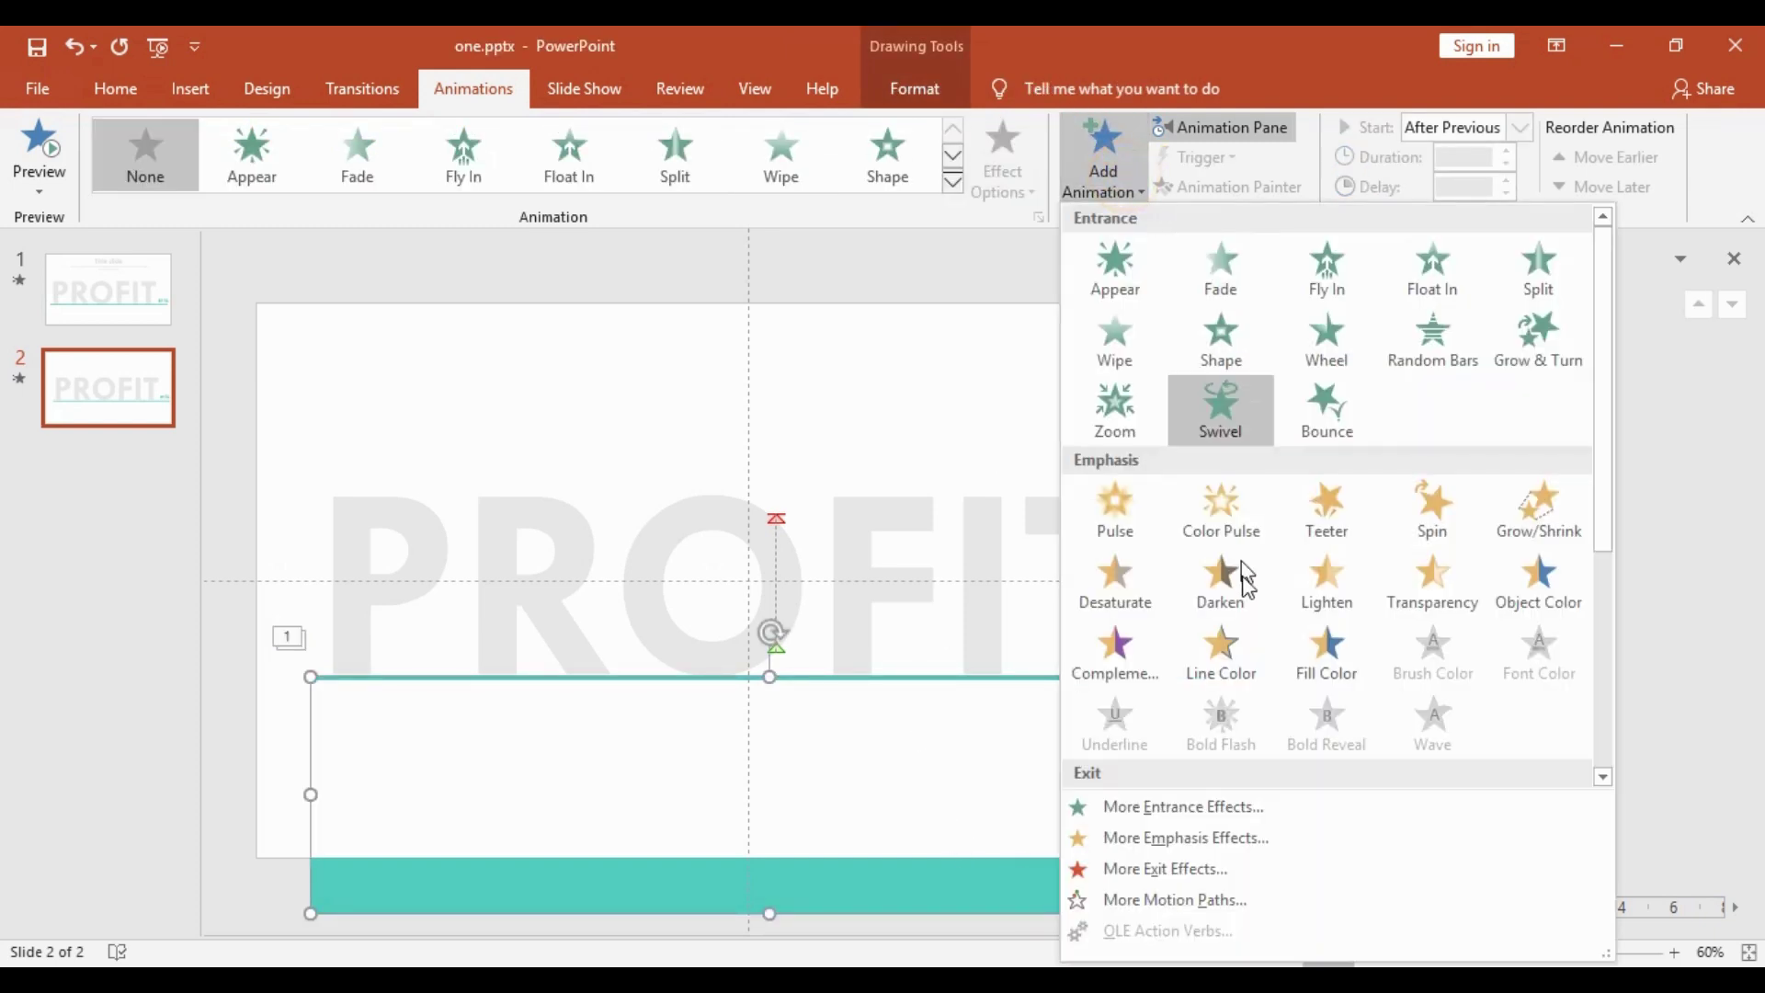
scroll(1260, 608, down, 3)
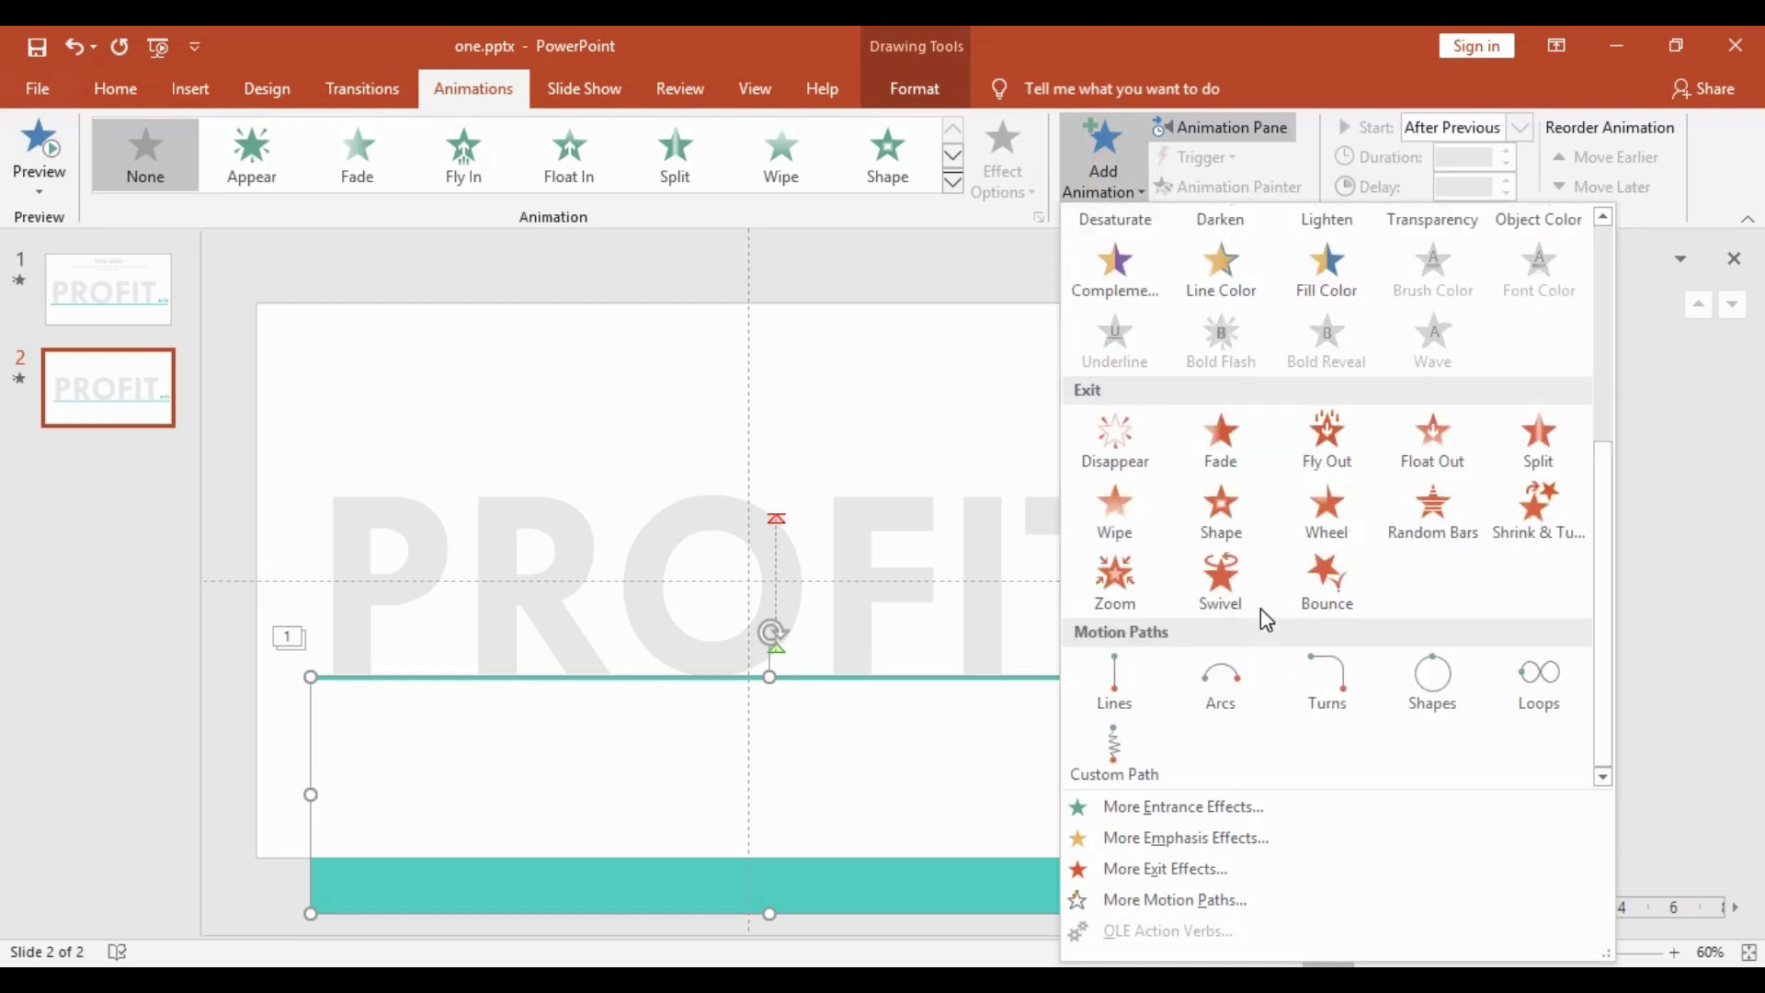
click(1124, 691)
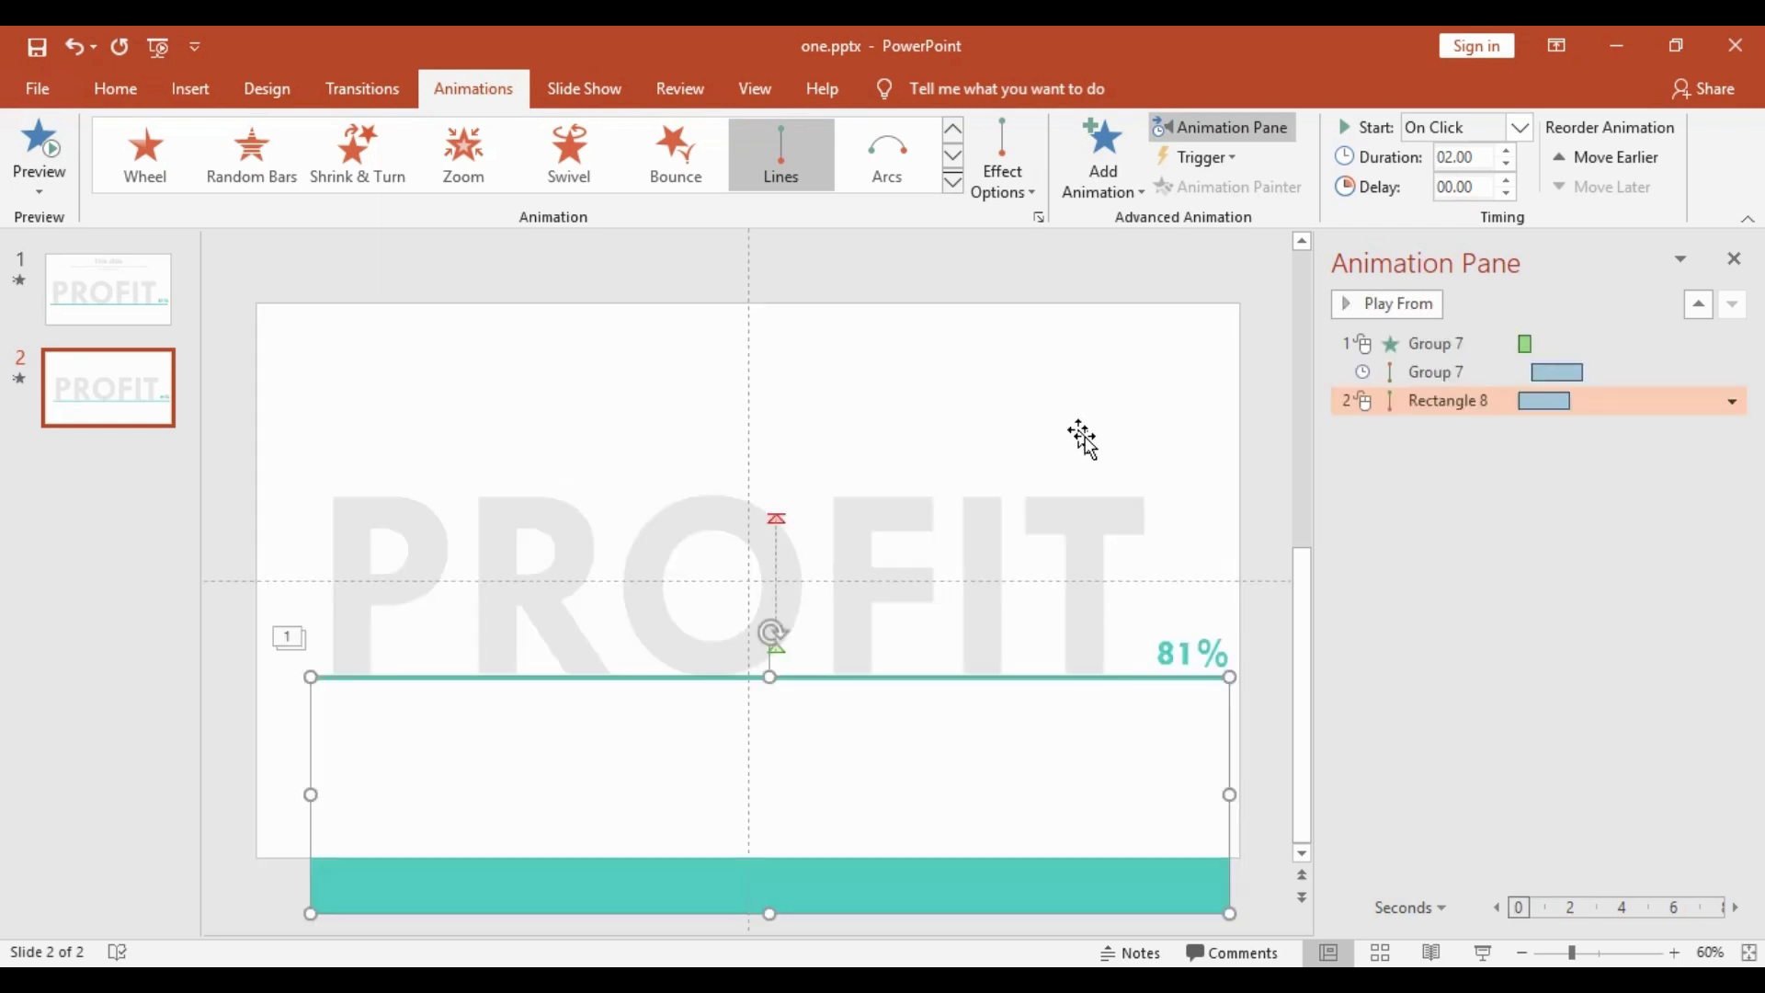
click(1029, 189)
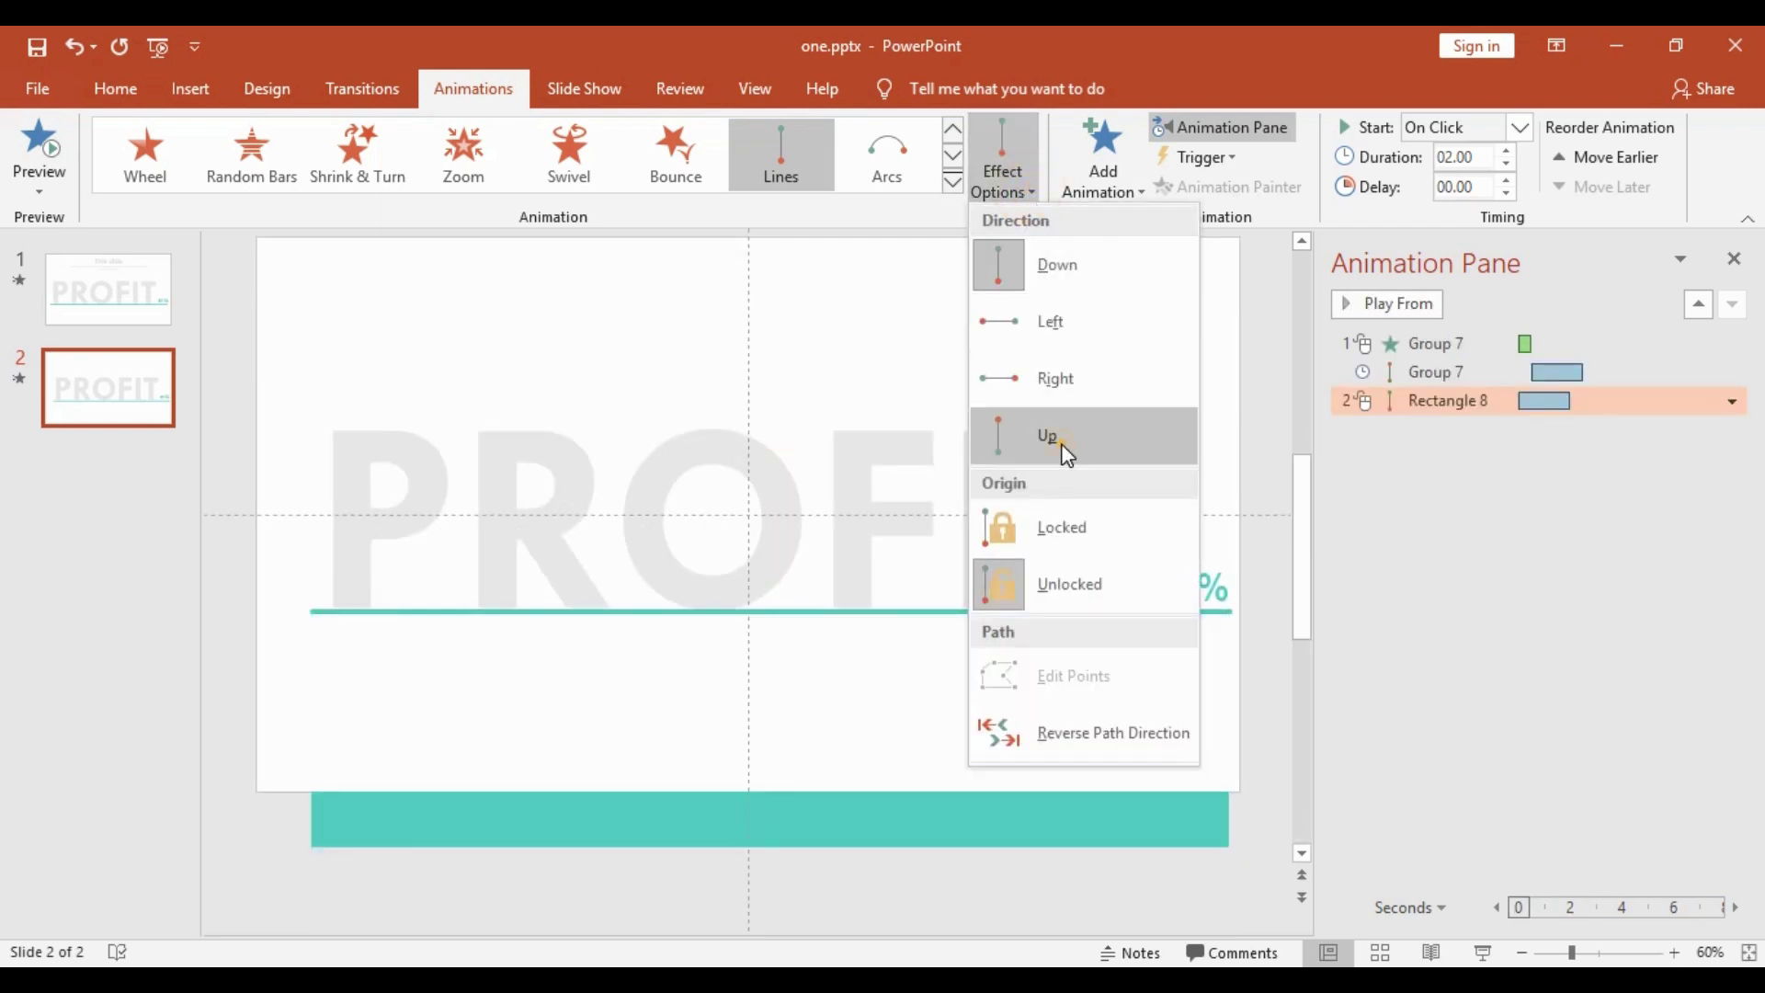
click(1064, 450)
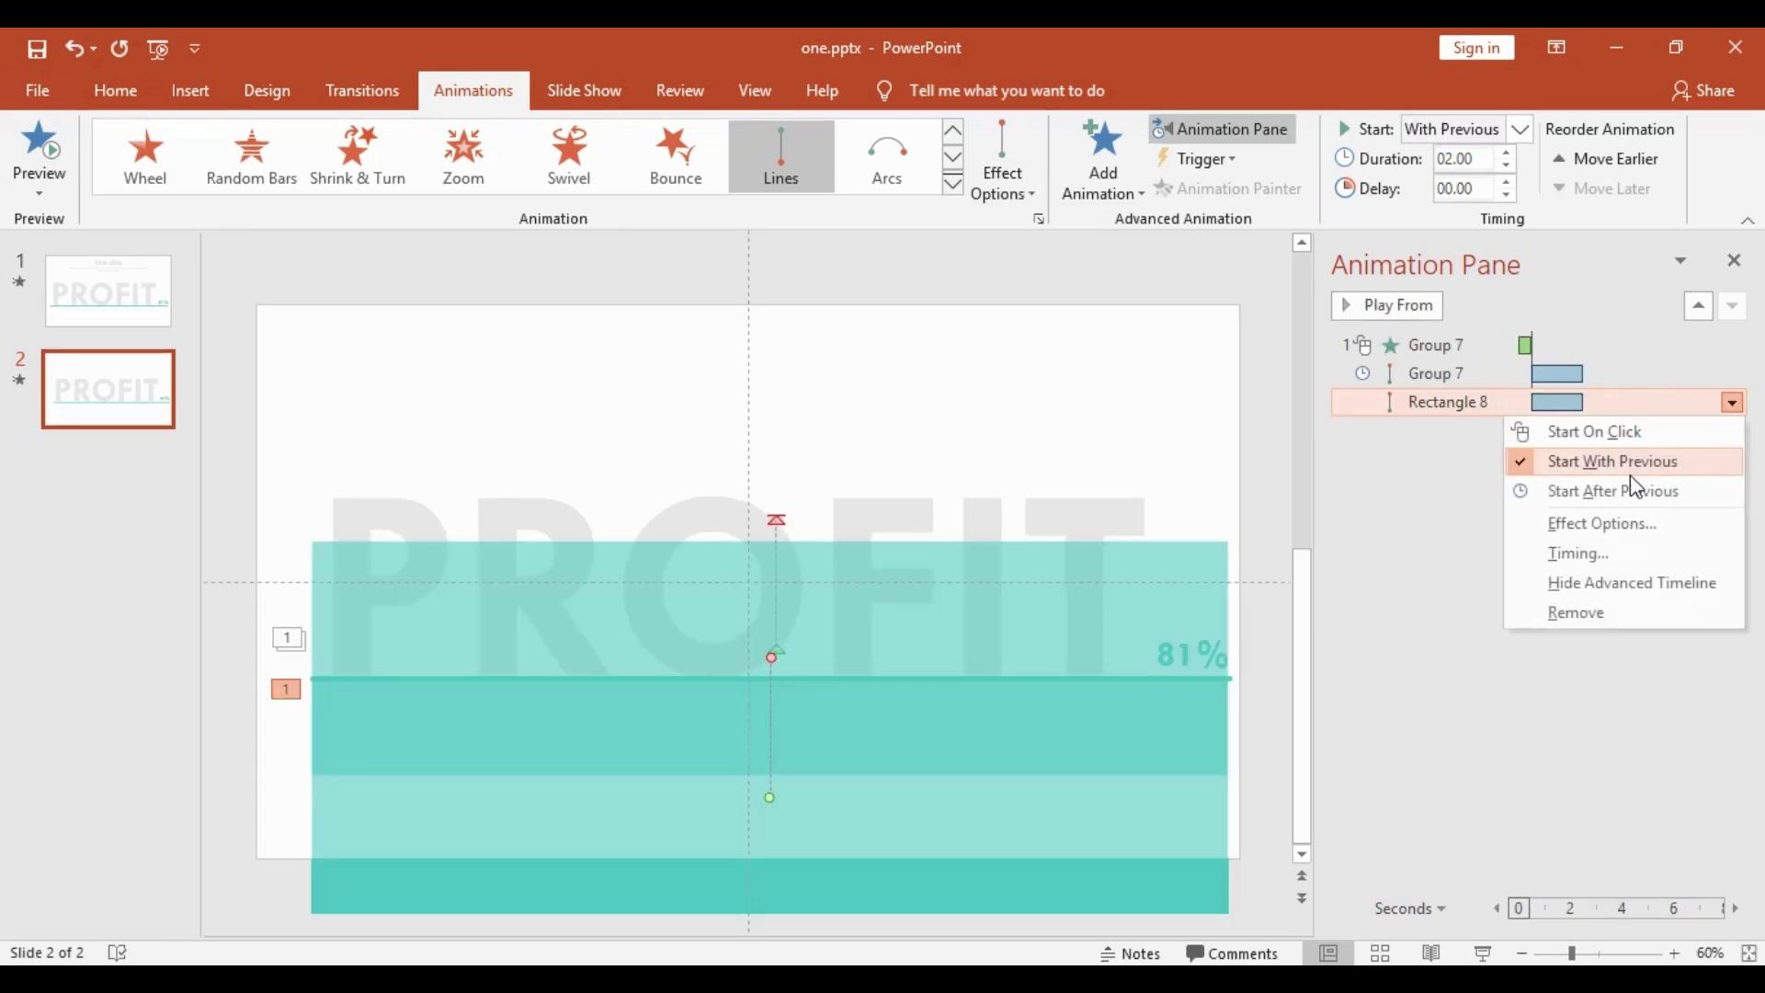
Step: Give the bar's upward motion a 2-second smooth end
click(1621, 527)
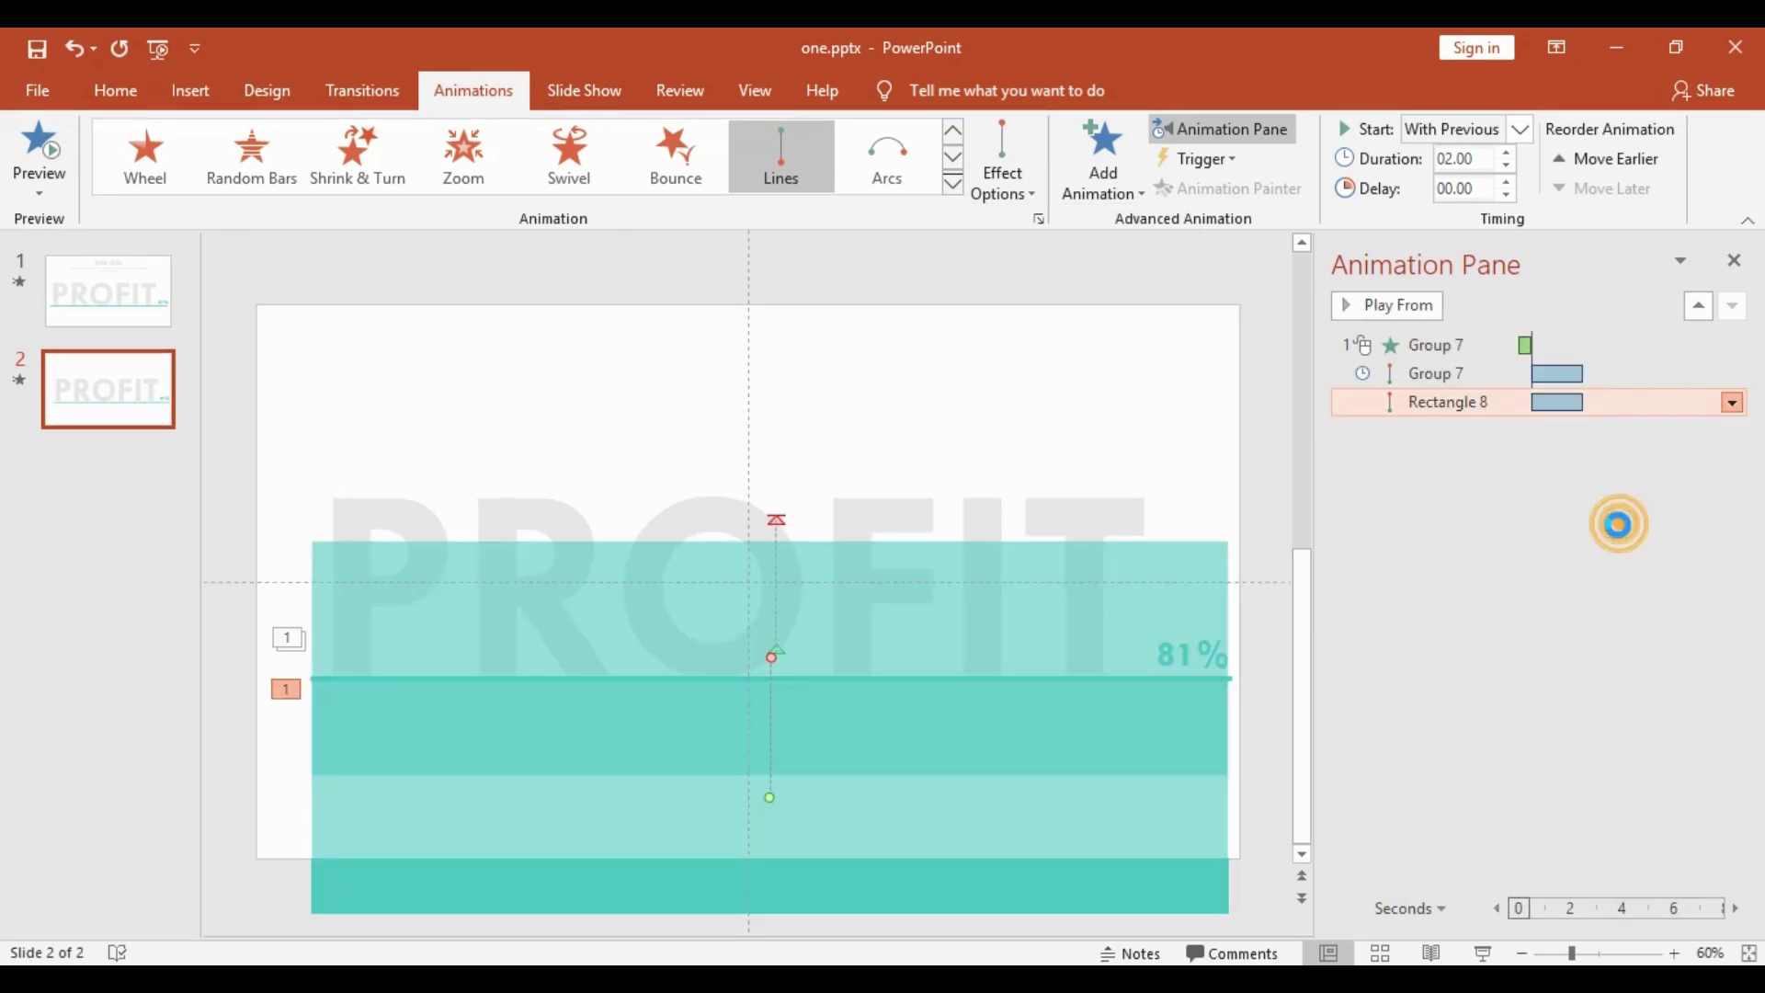
drag(856, 438, 930, 441)
click(966, 715)
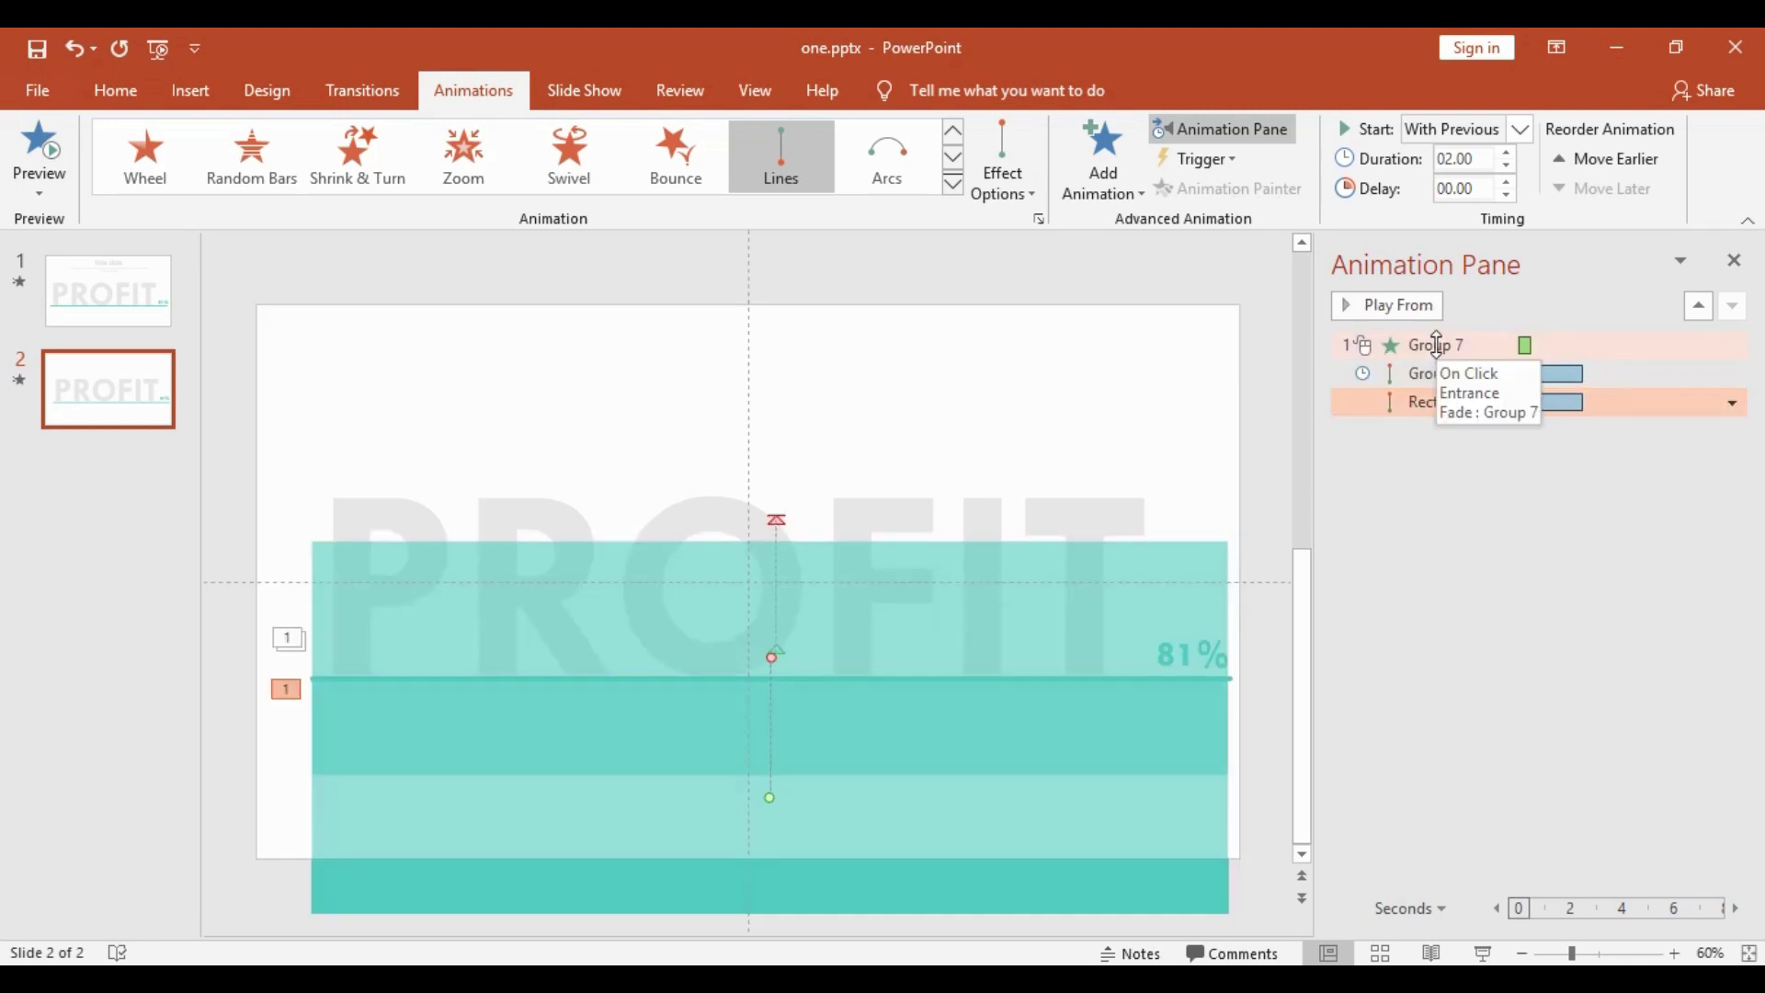
click(1440, 347)
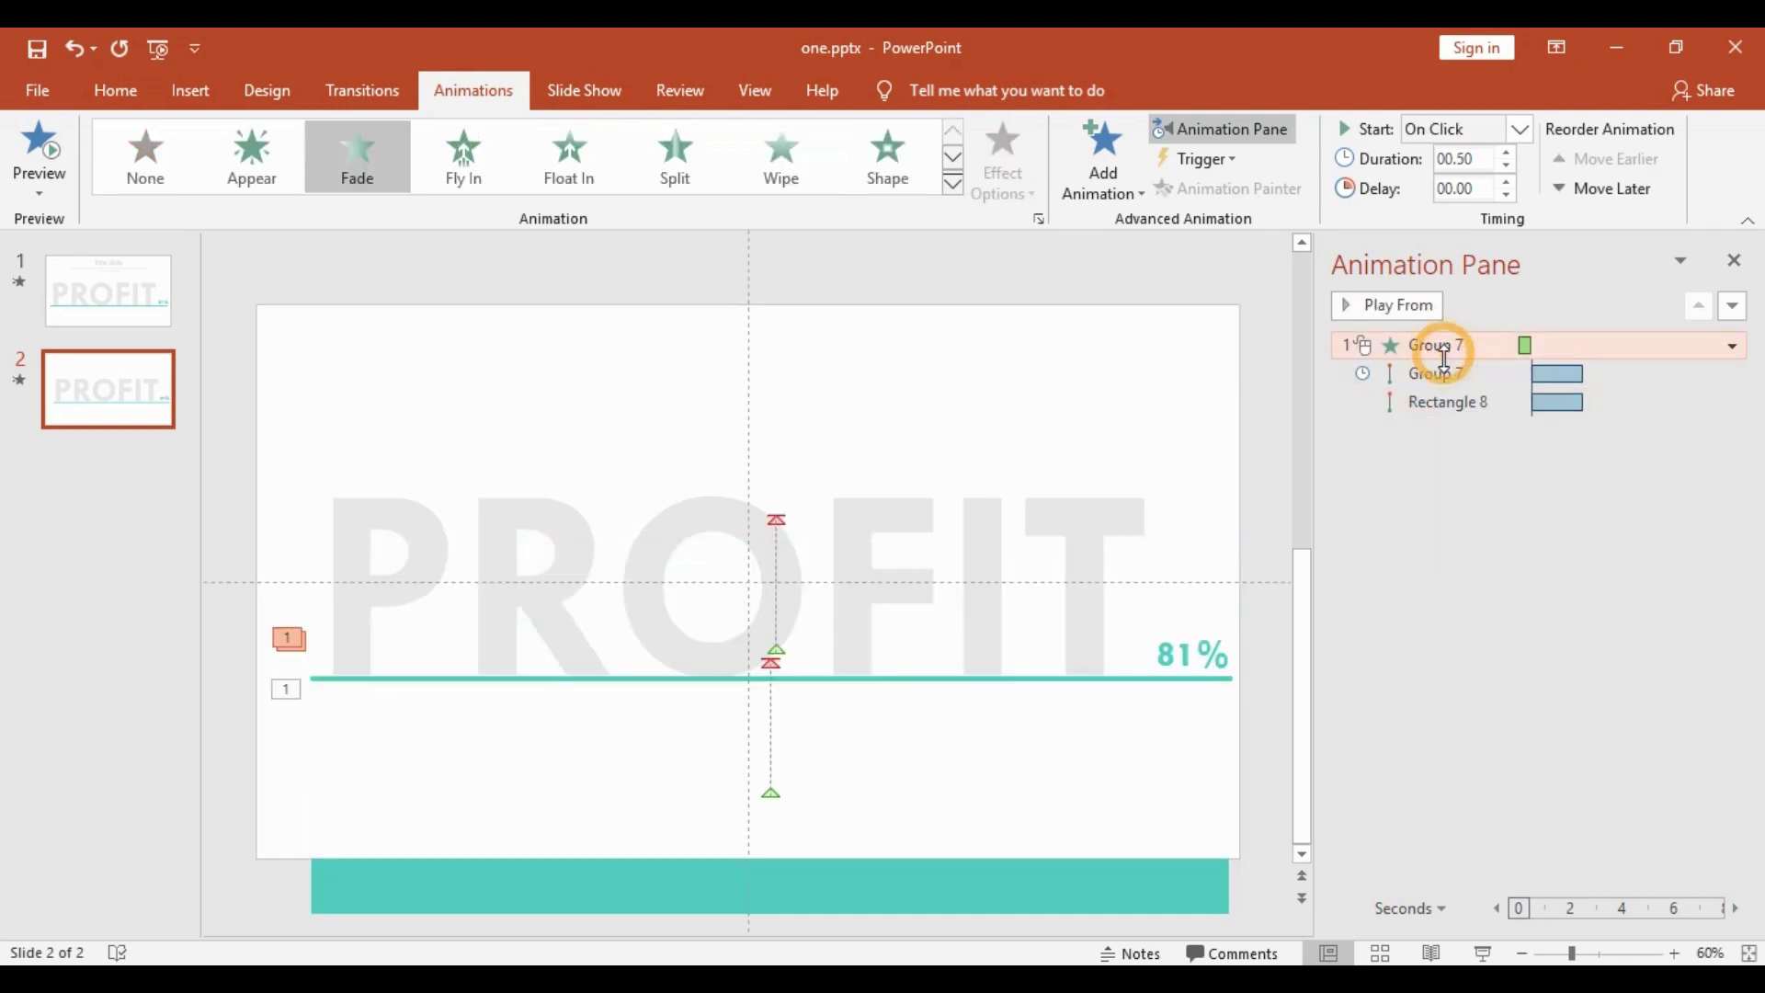
click(1480, 955)
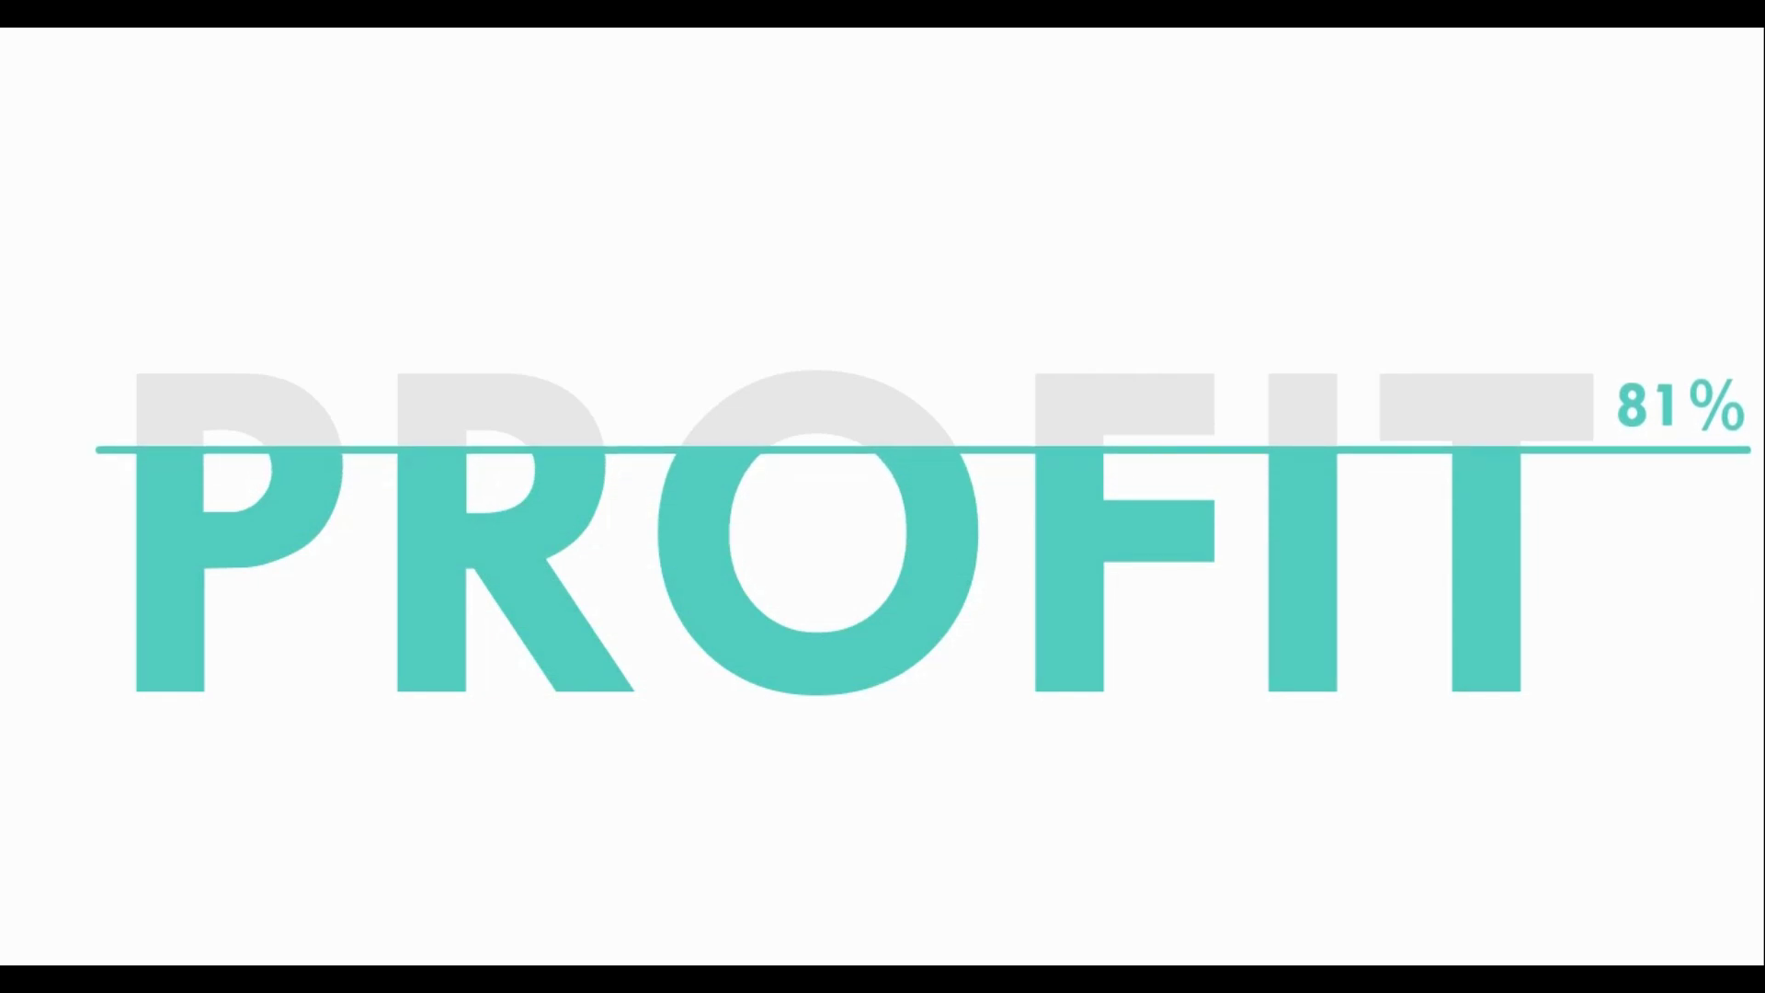
key(Escape)
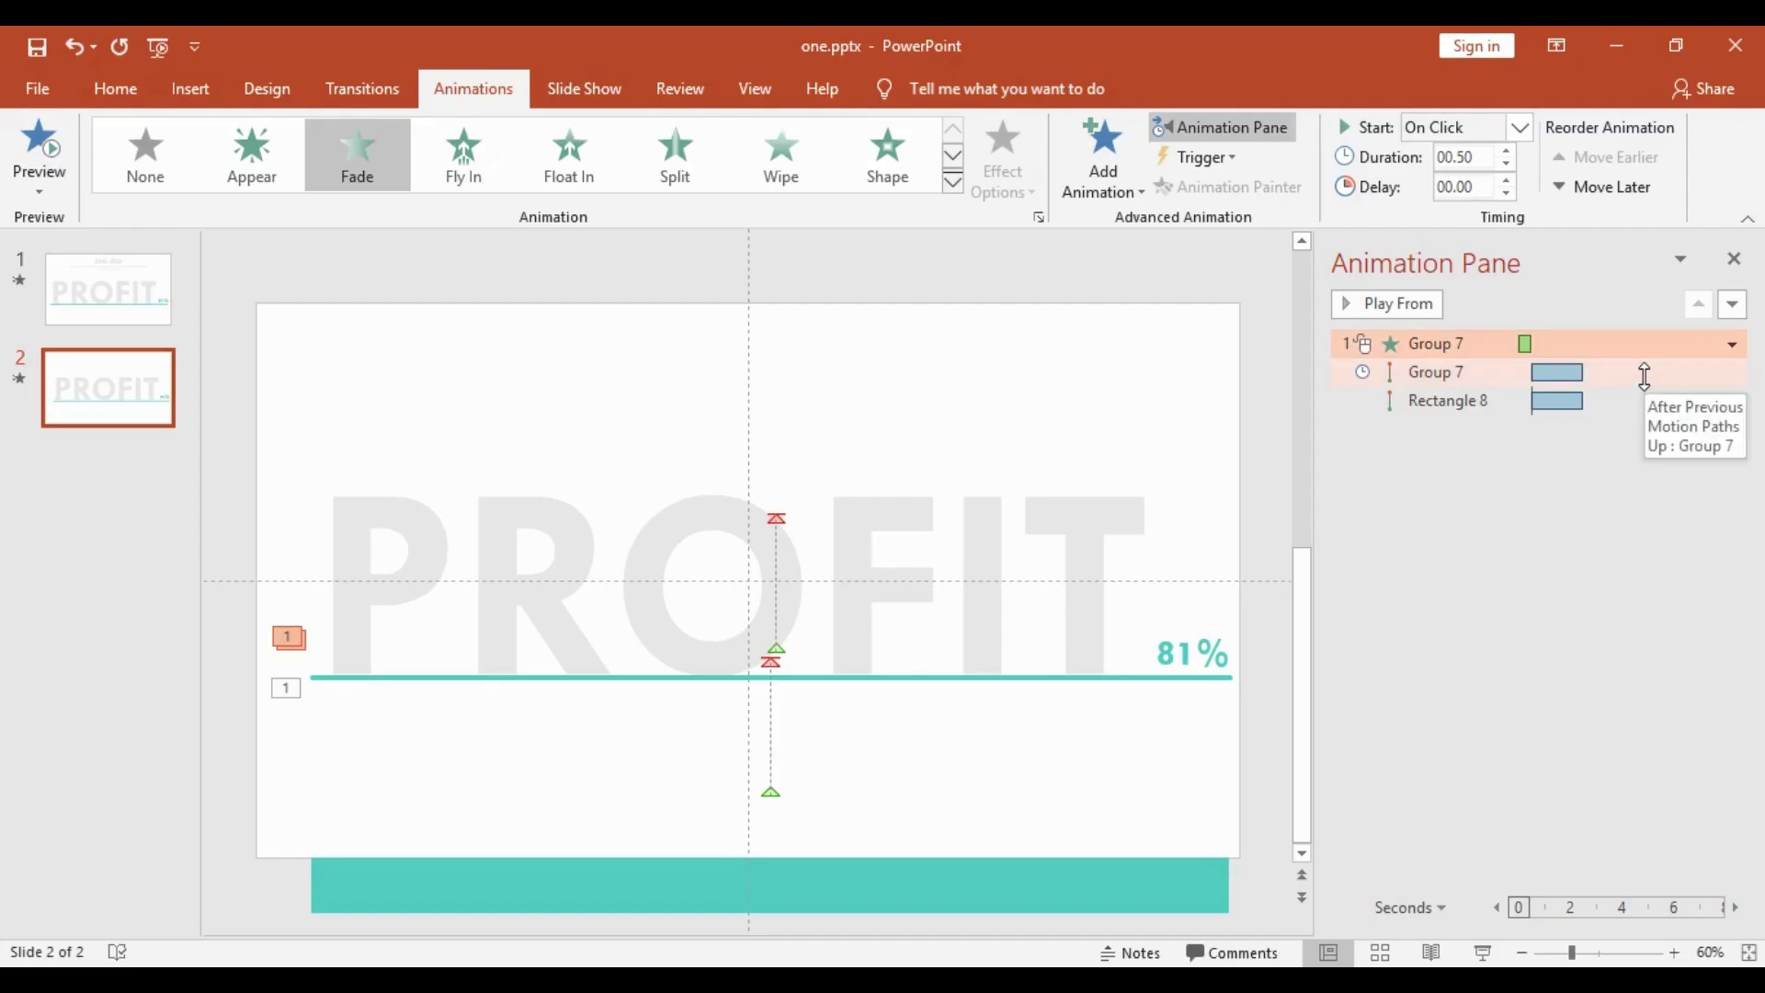
Step: Turn on Auto-reverse for the 81% line group's upward motion path
click(1645, 375)
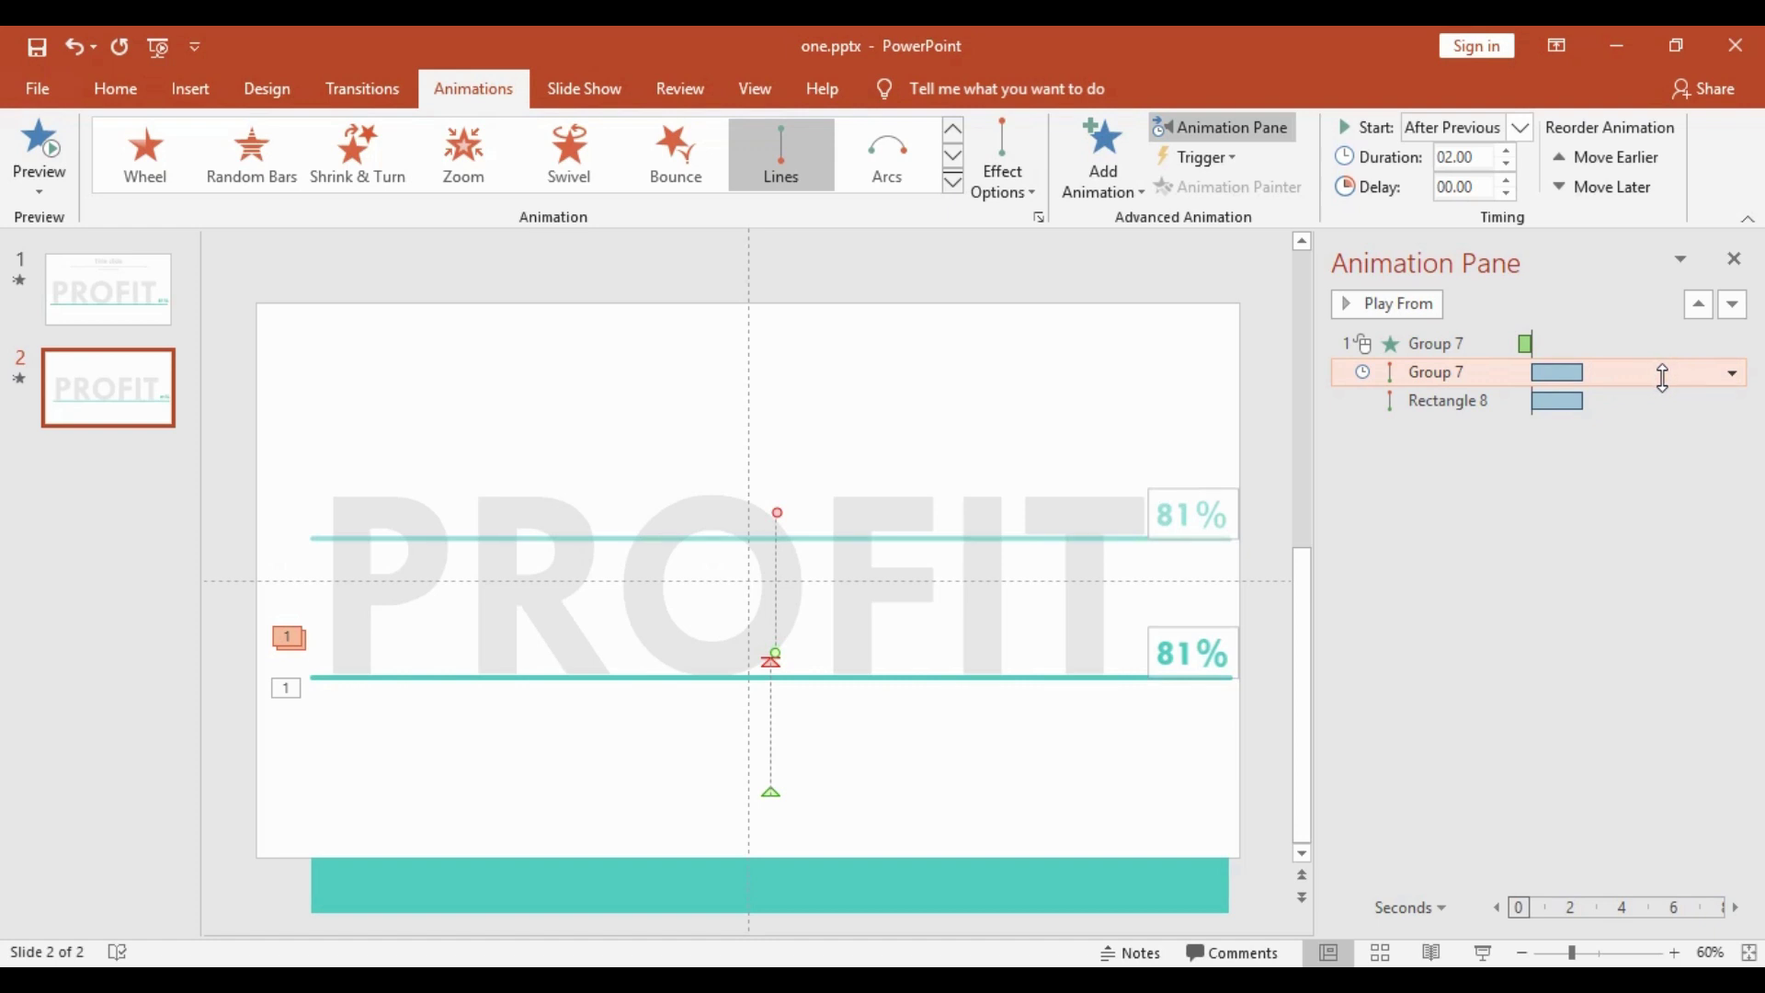
click(1733, 374)
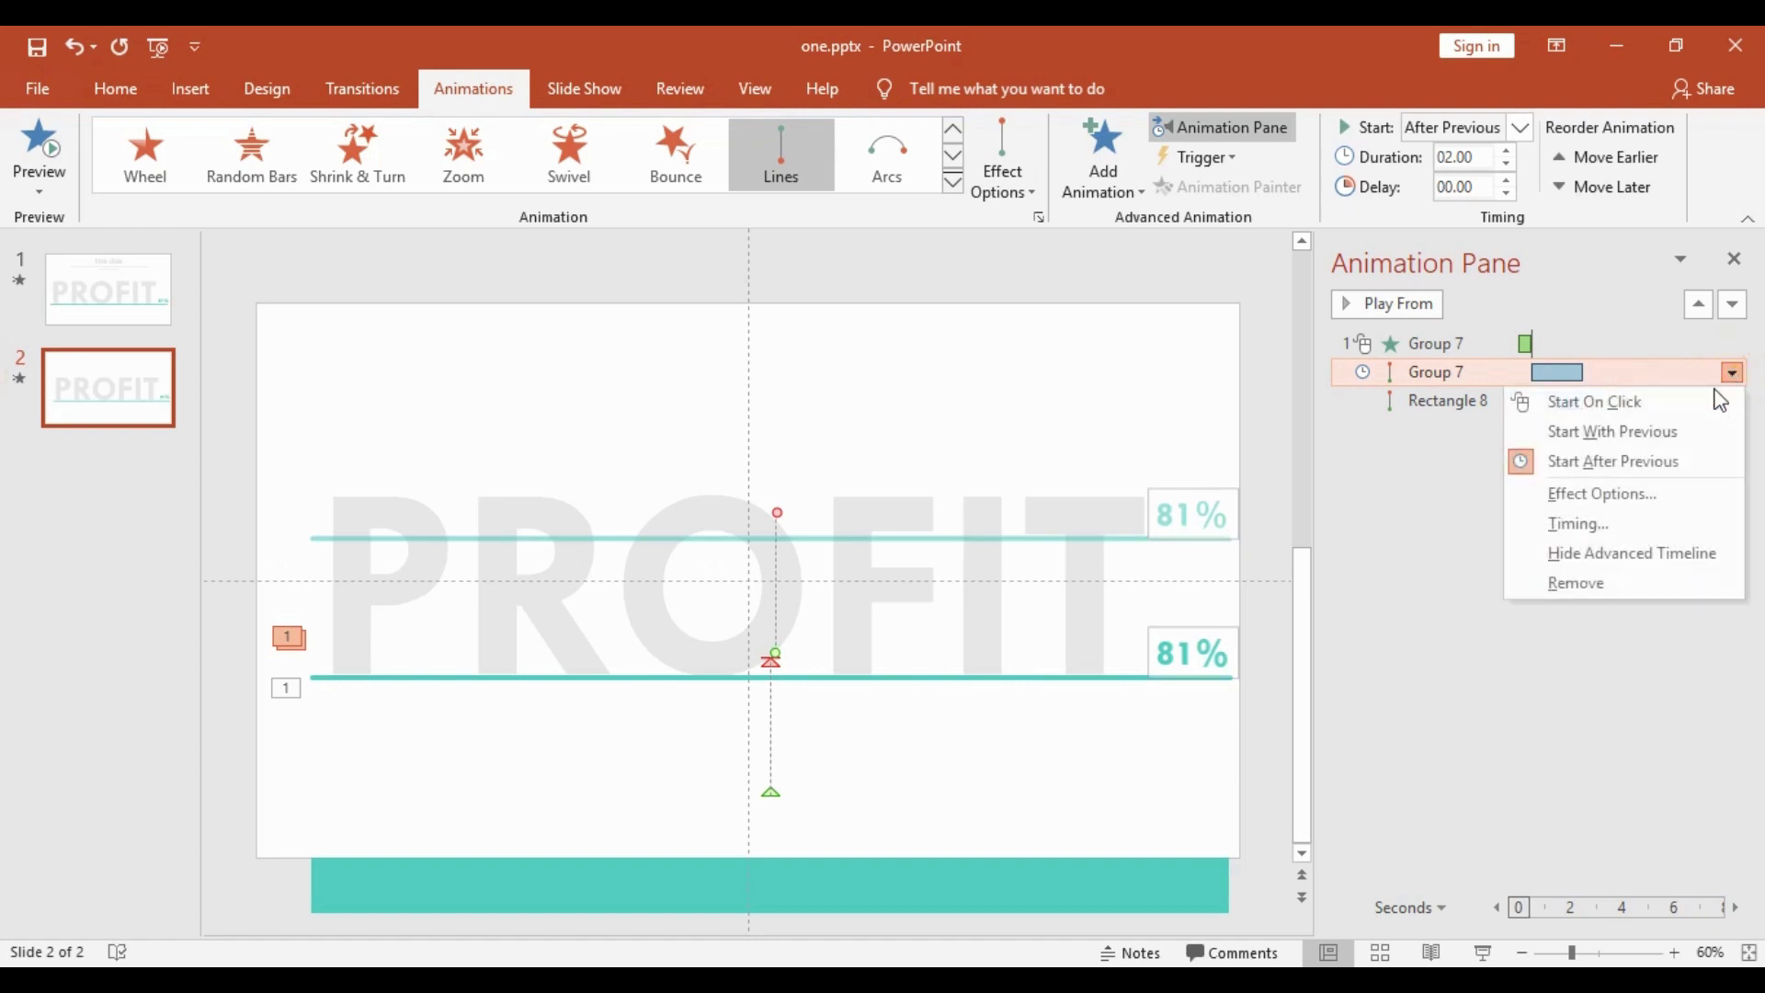
click(1612, 512)
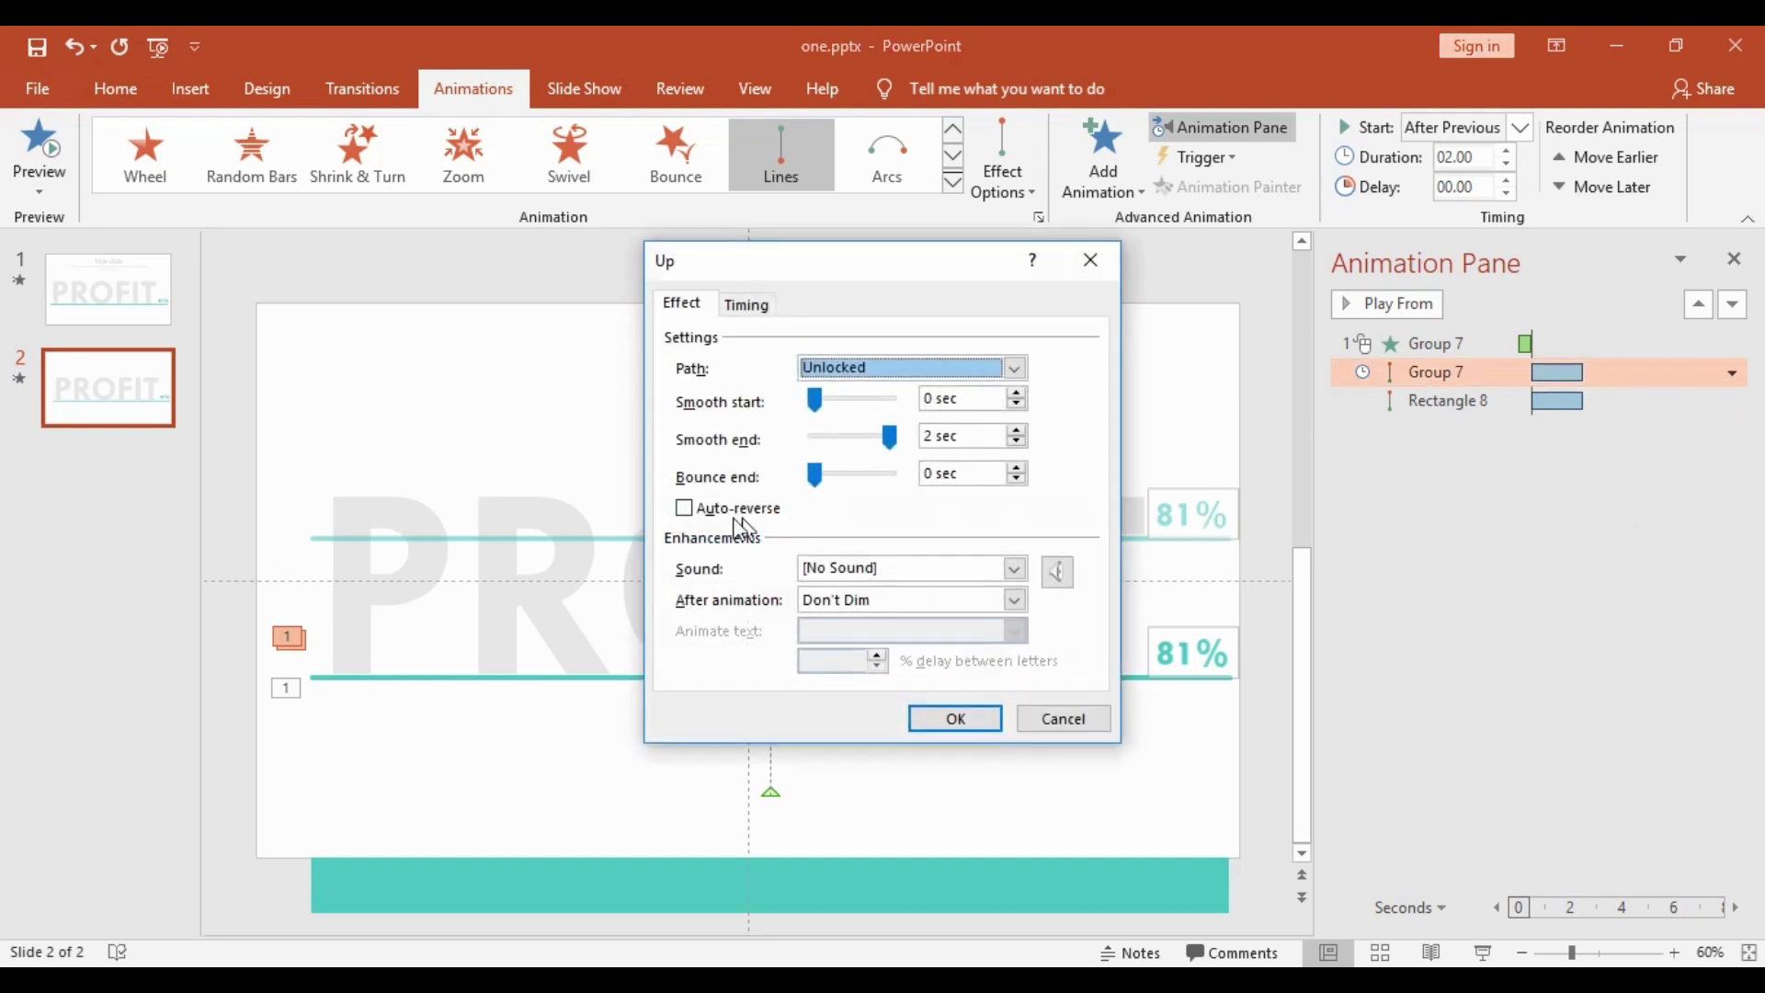
click(685, 511)
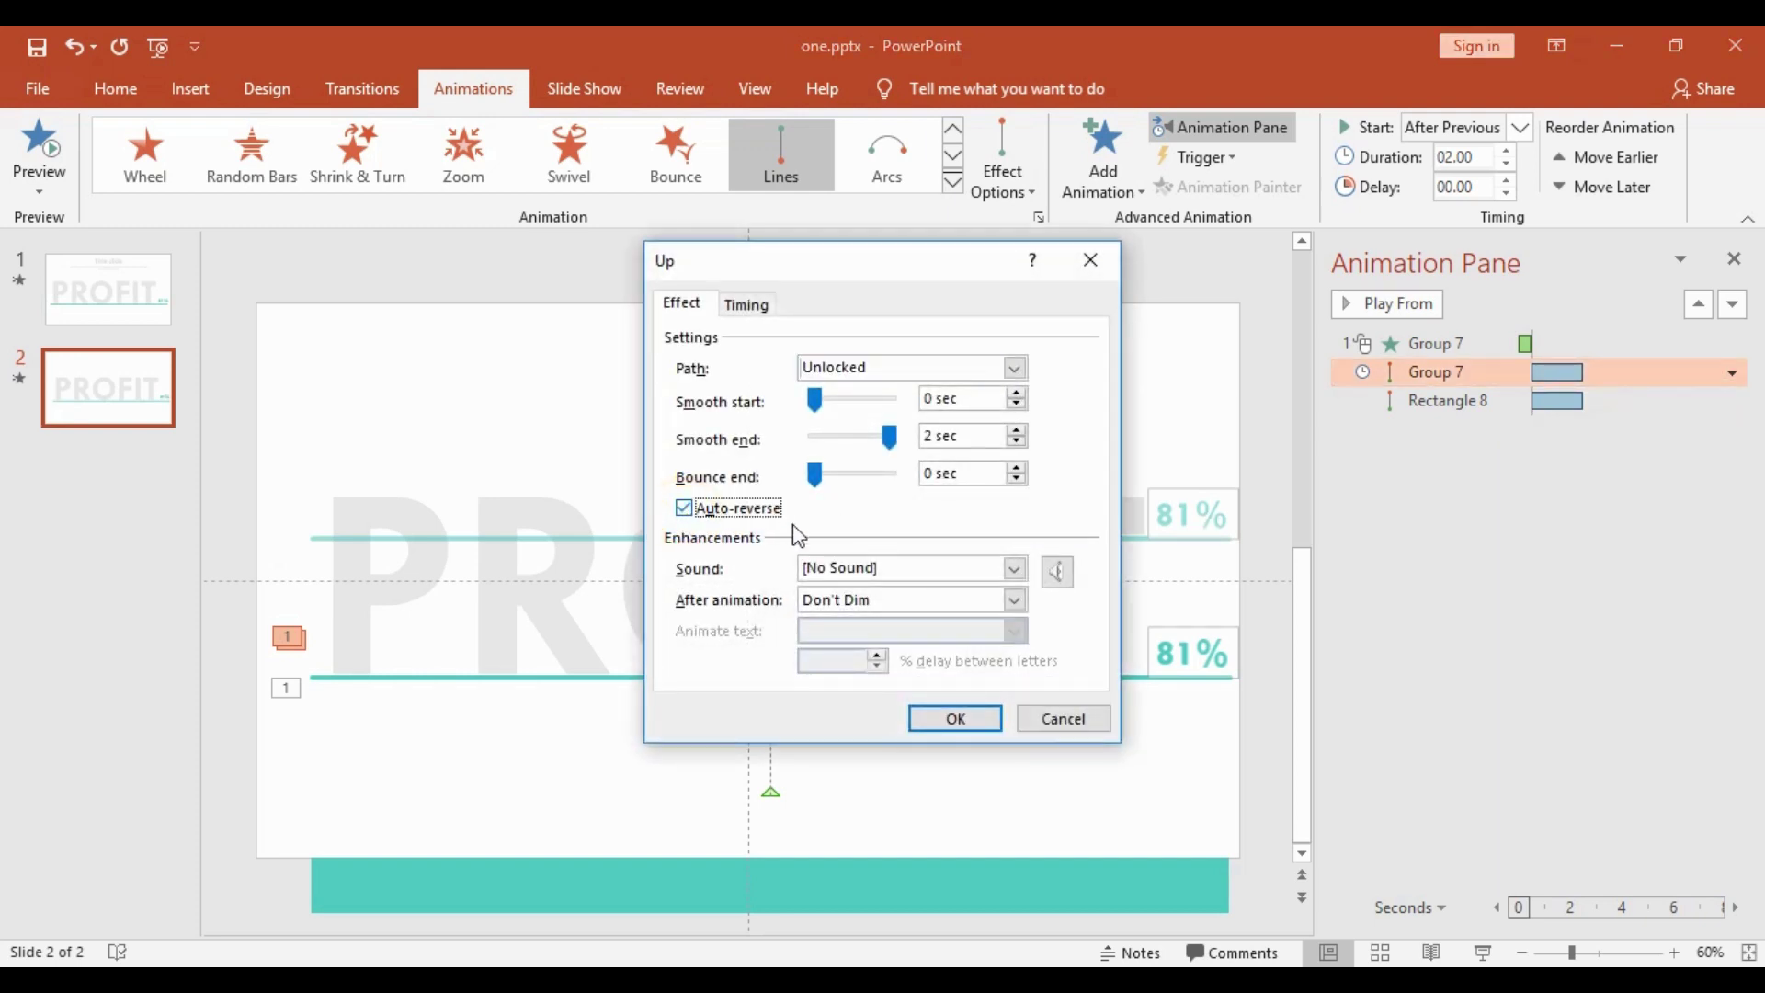
click(956, 726)
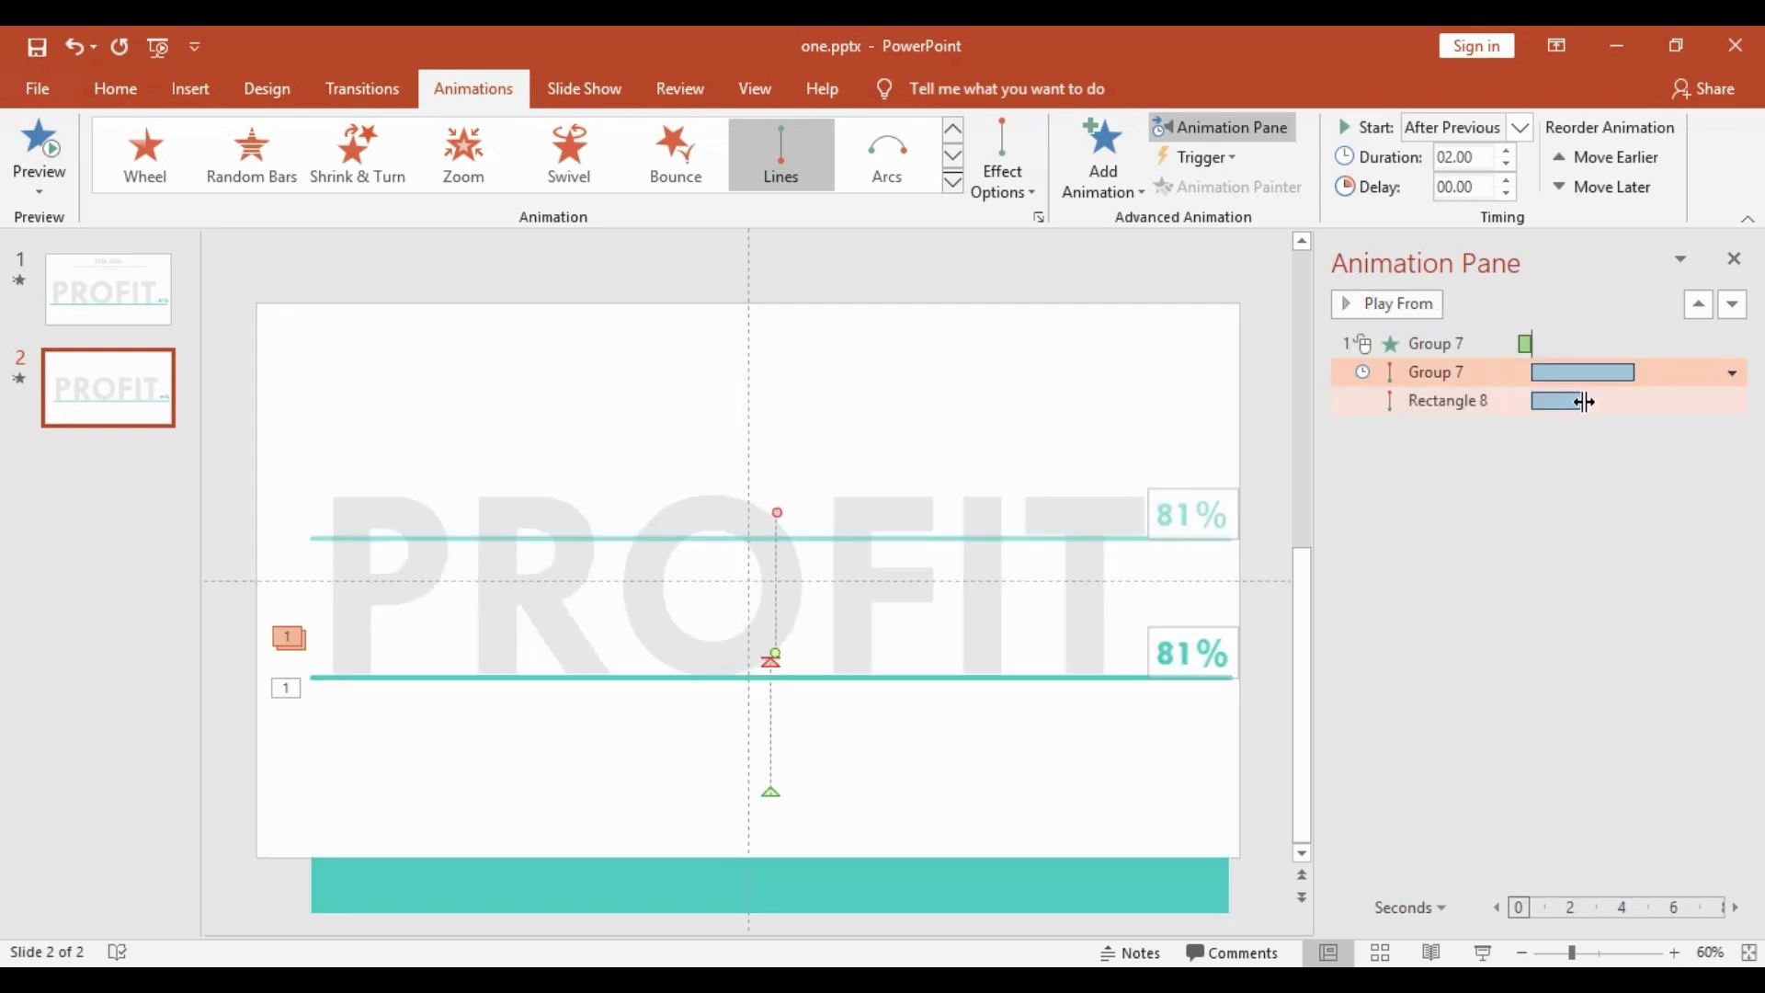
click(1600, 401)
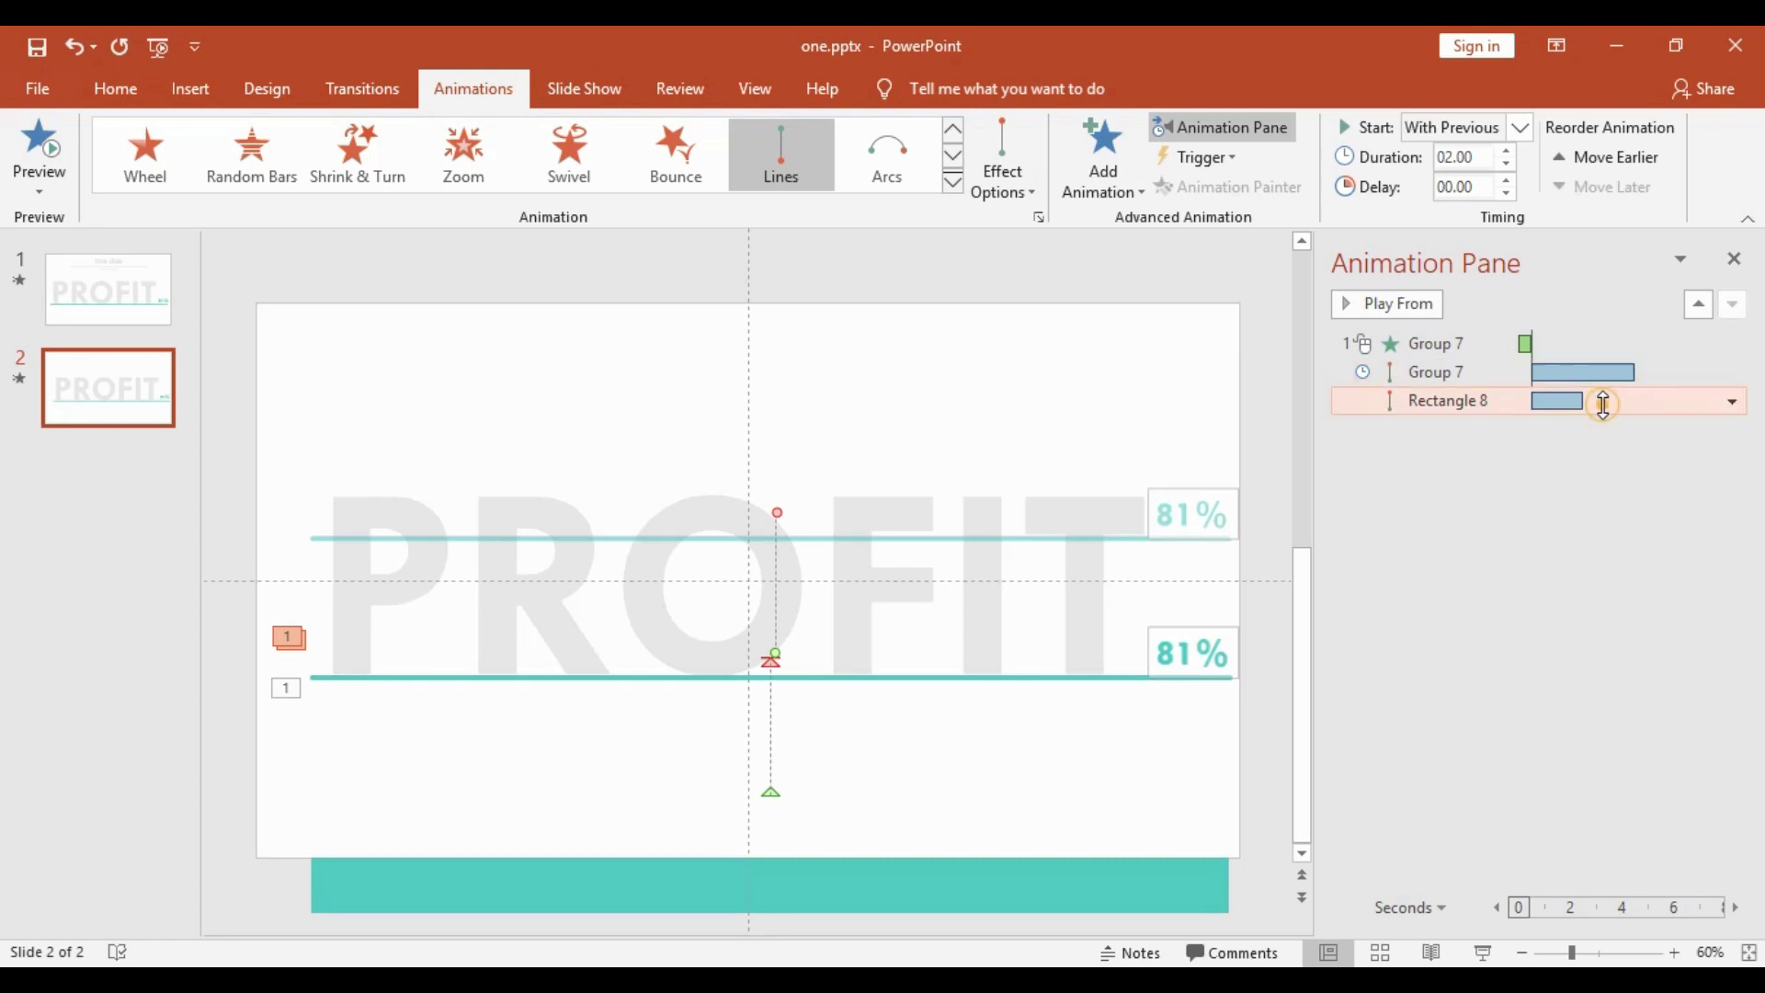
Step: Give the teal bar's rise a 2-second smooth end and turn on Auto-reverse
click(1732, 402)
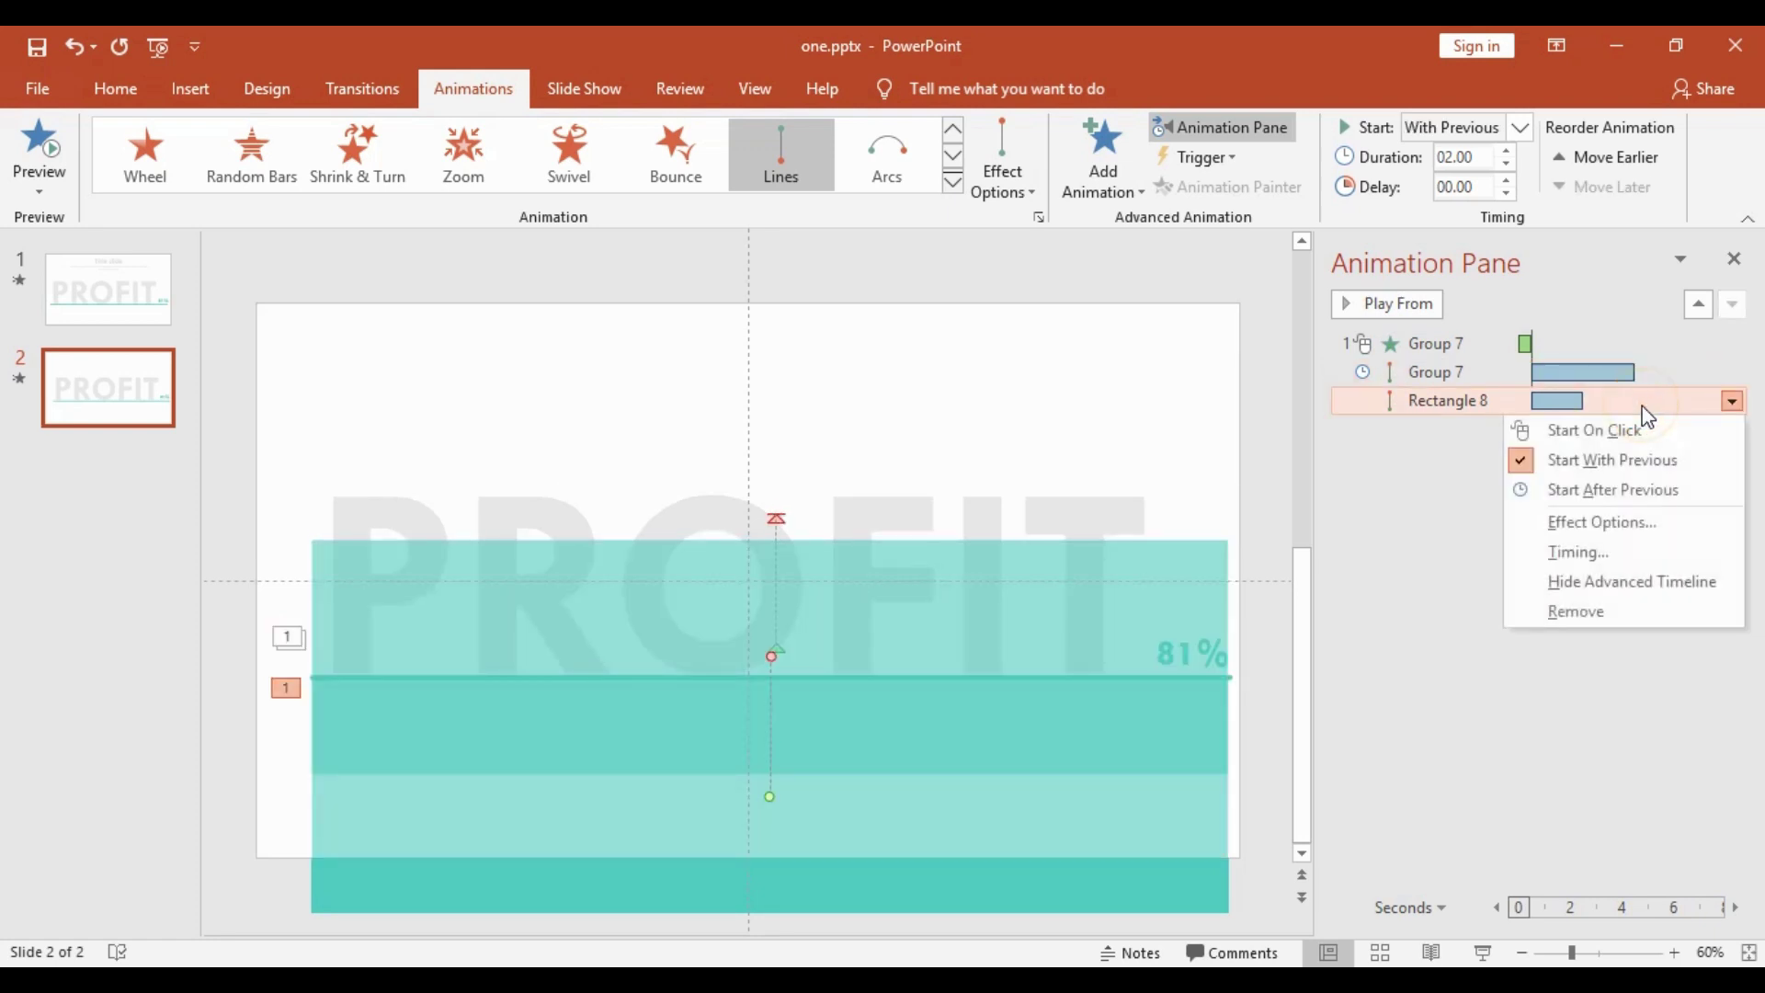
click(1605, 525)
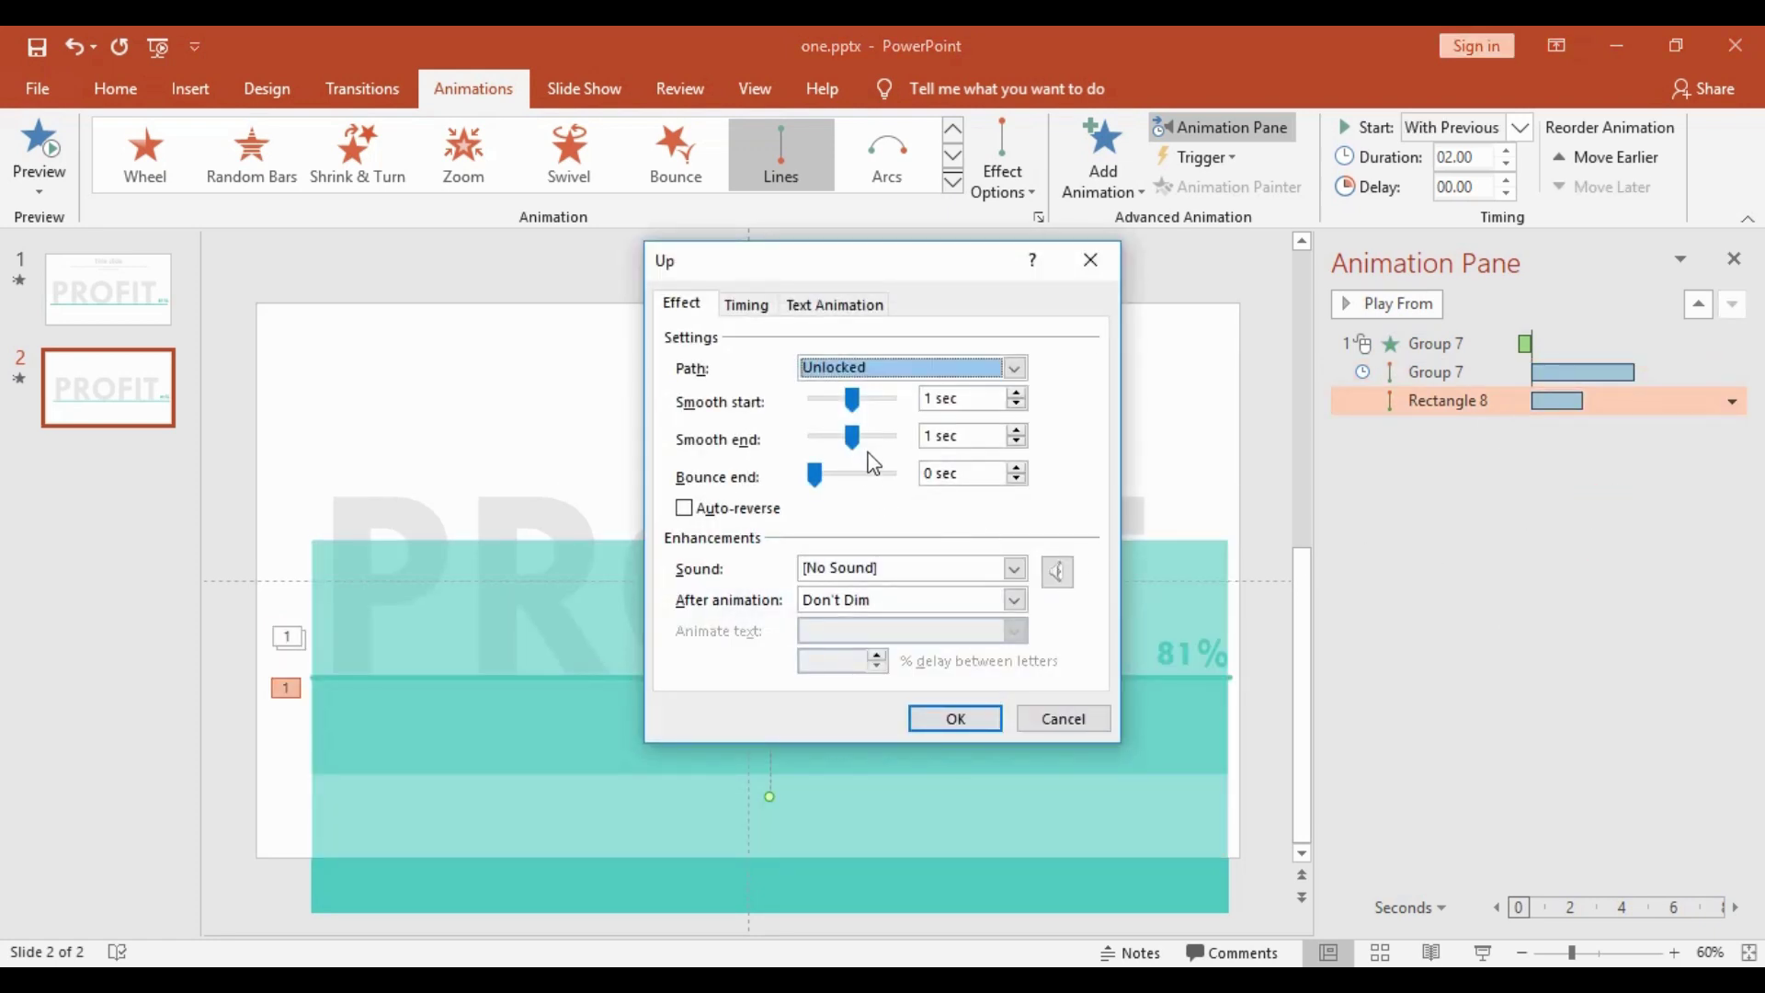
drag(862, 448, 919, 450)
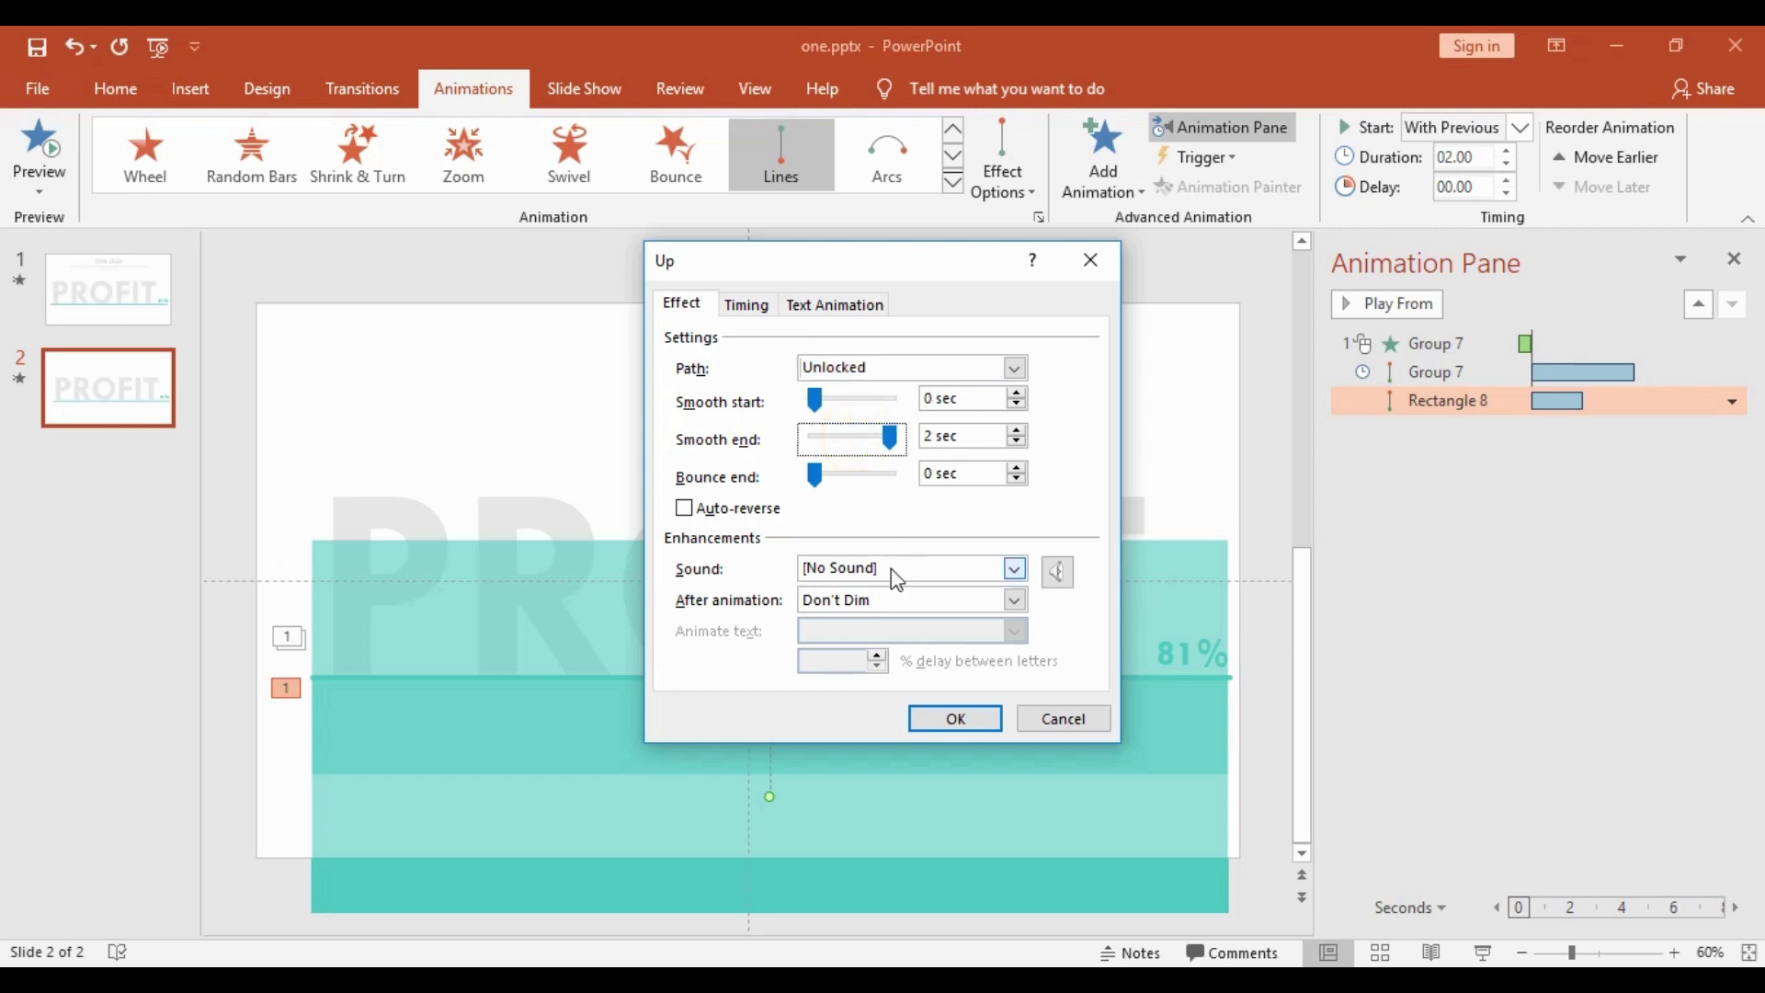
click(684, 508)
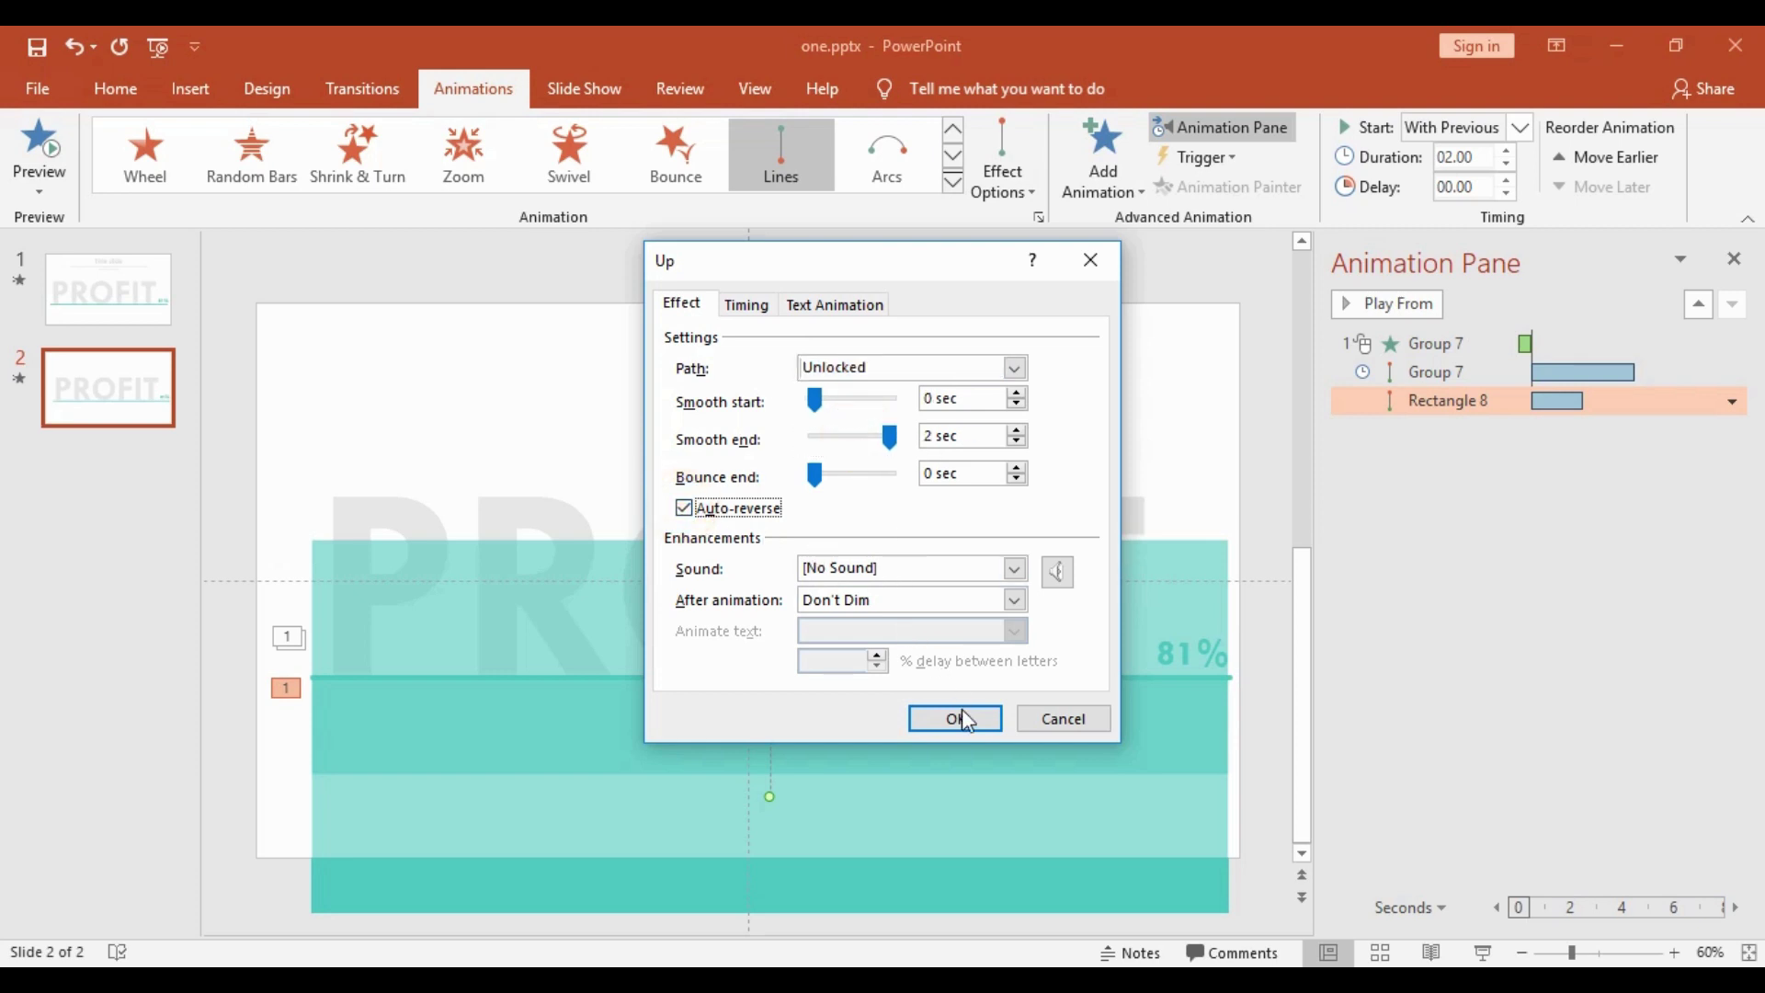
click(957, 719)
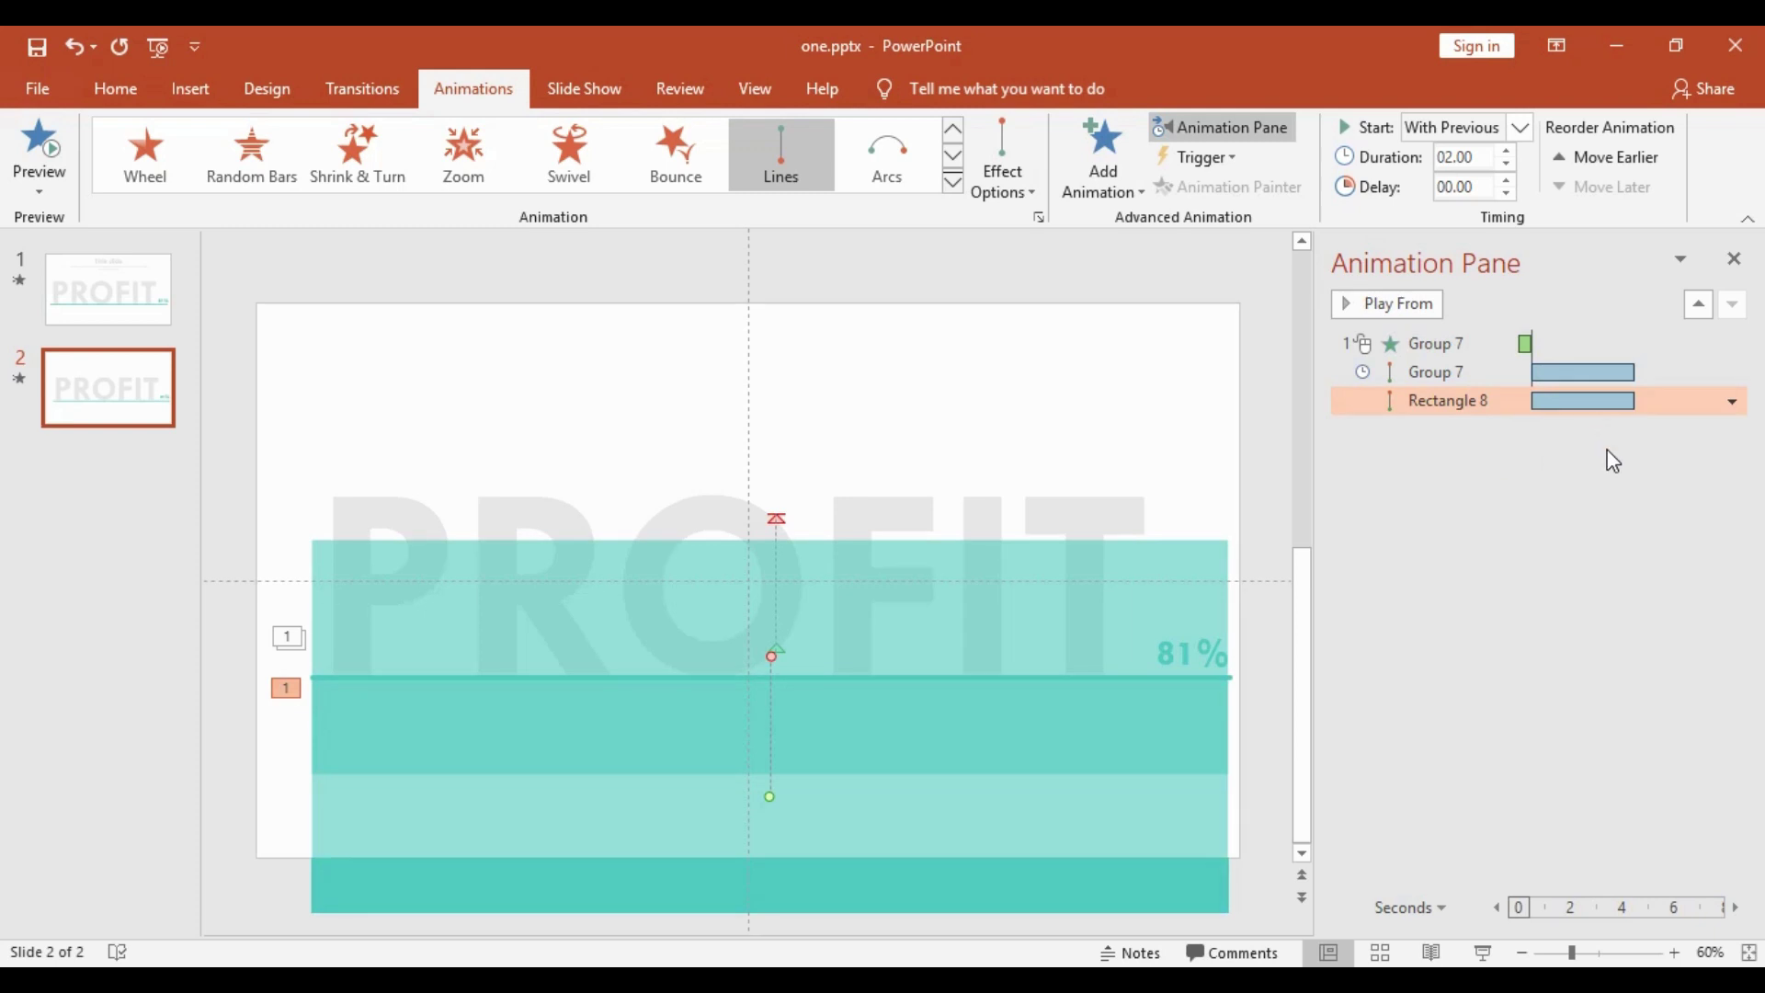
click(1458, 345)
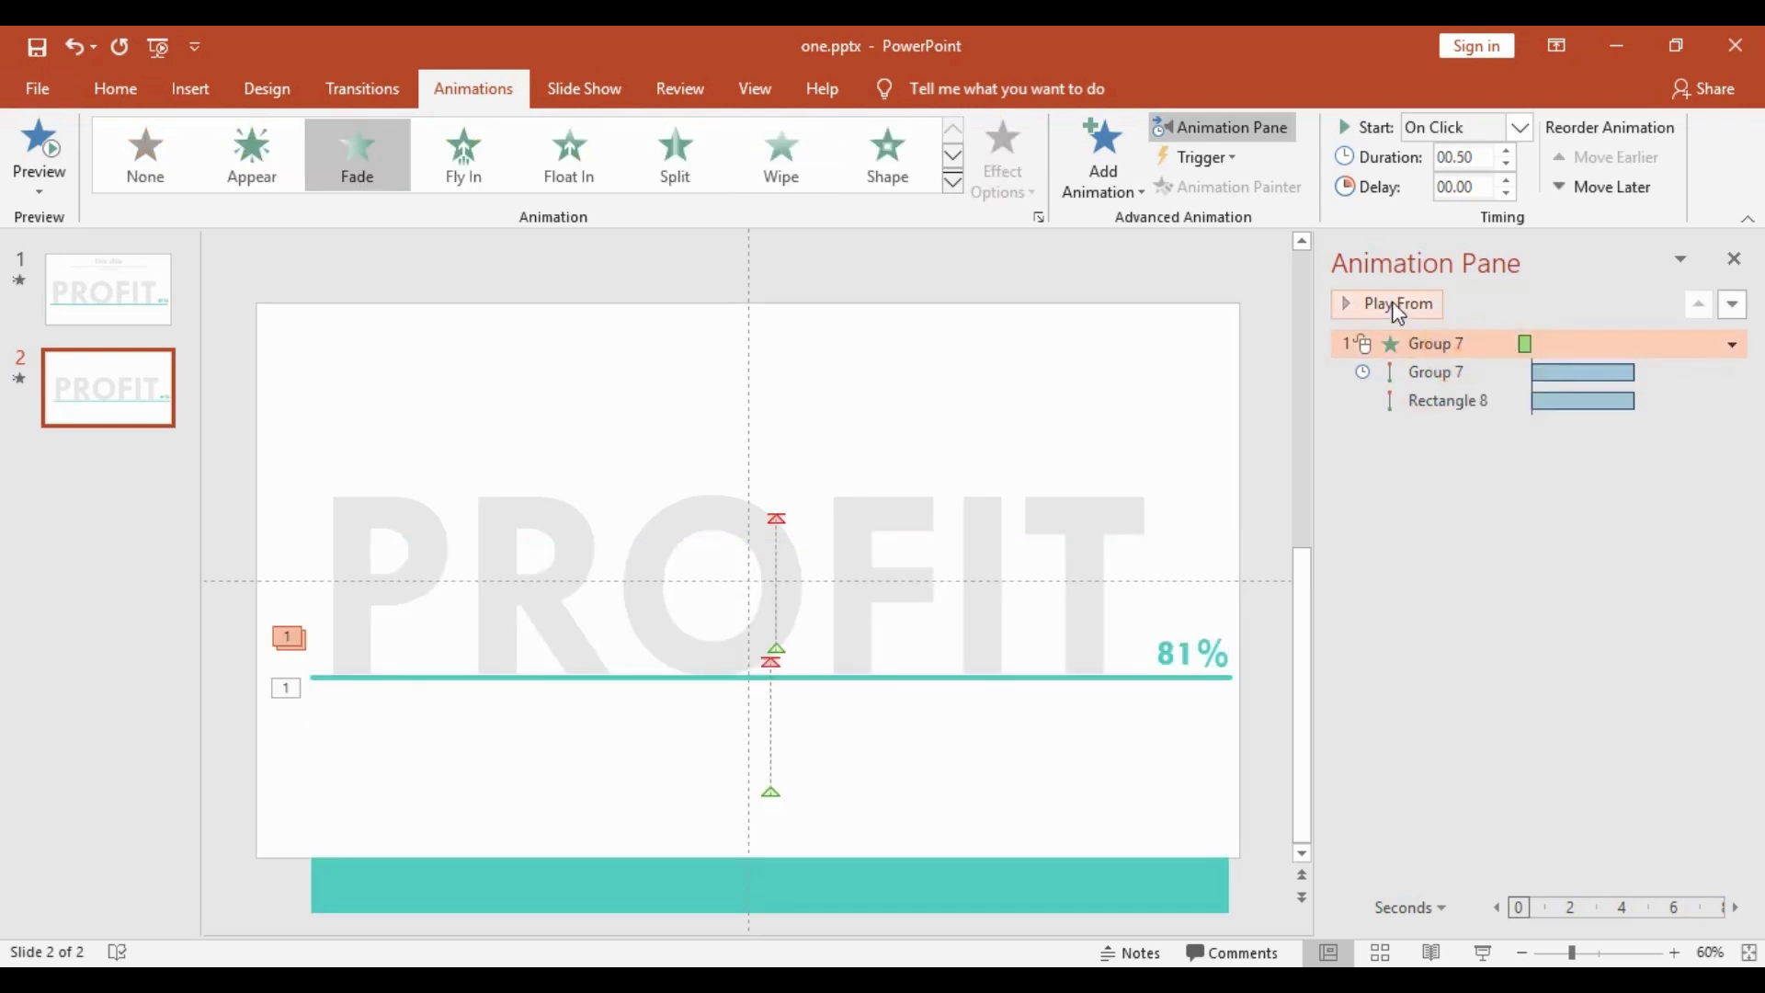
click(1395, 307)
click(1066, 680)
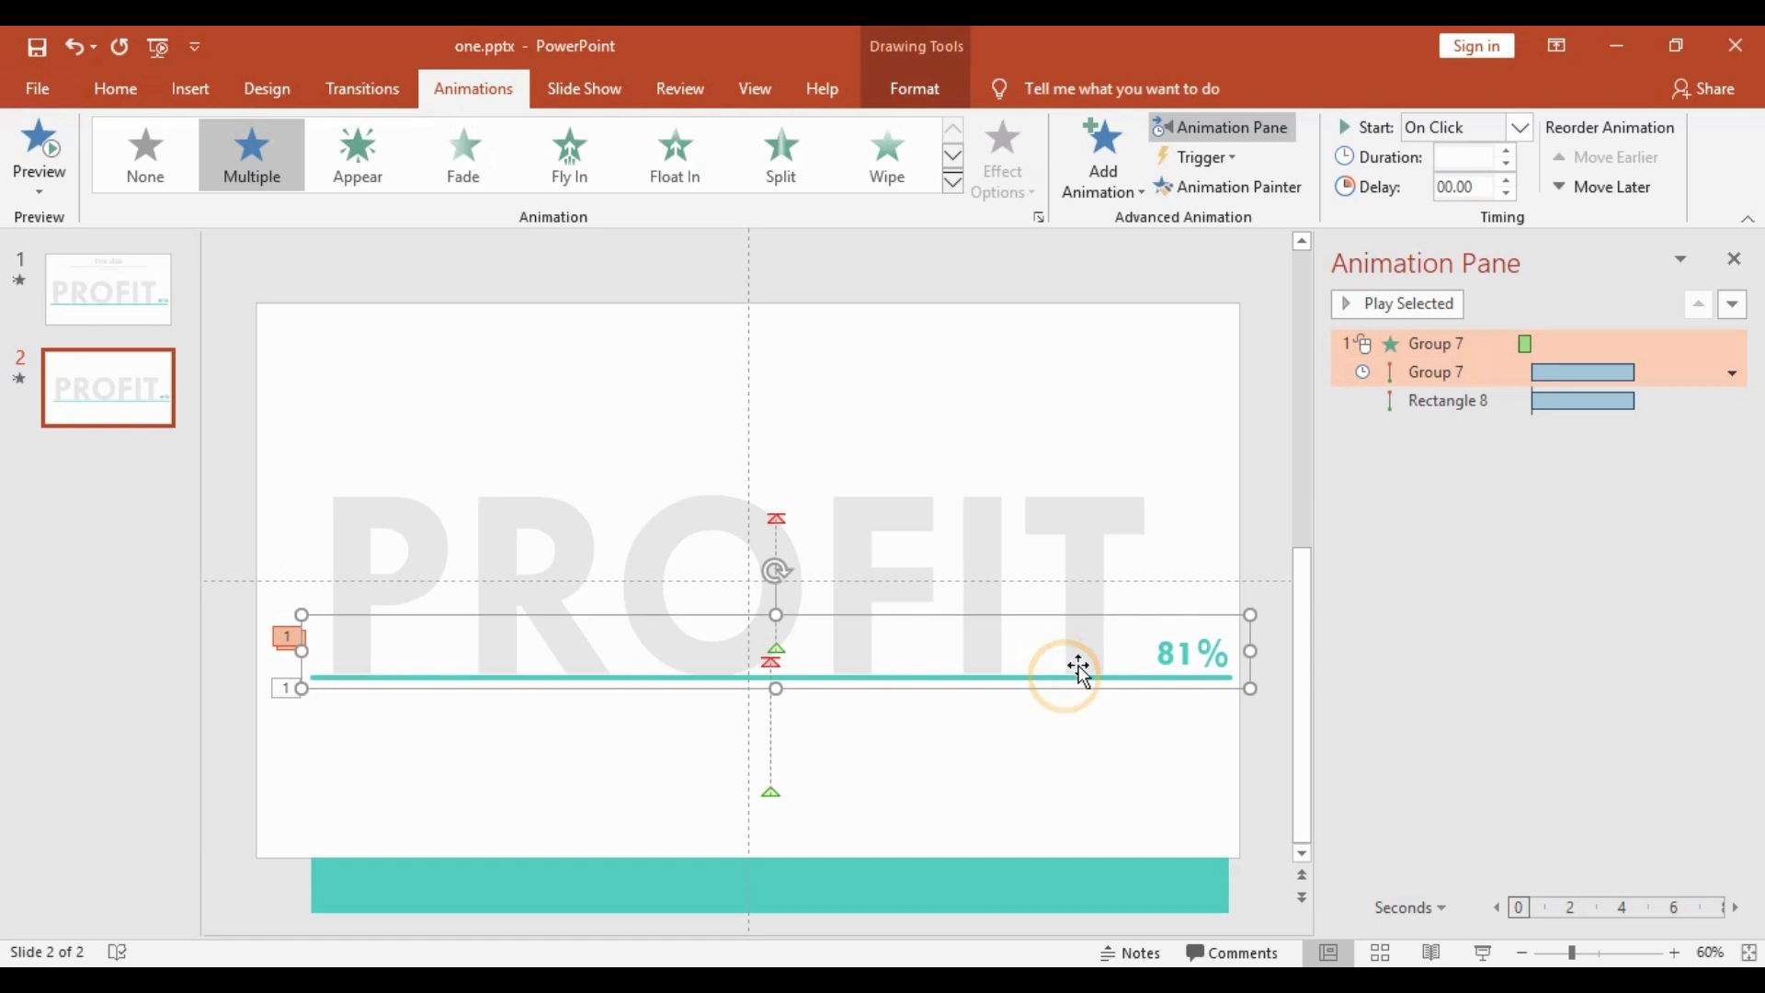
Step: Add a Fade exit to the line and 81% label group, starting After Previous
click(1117, 179)
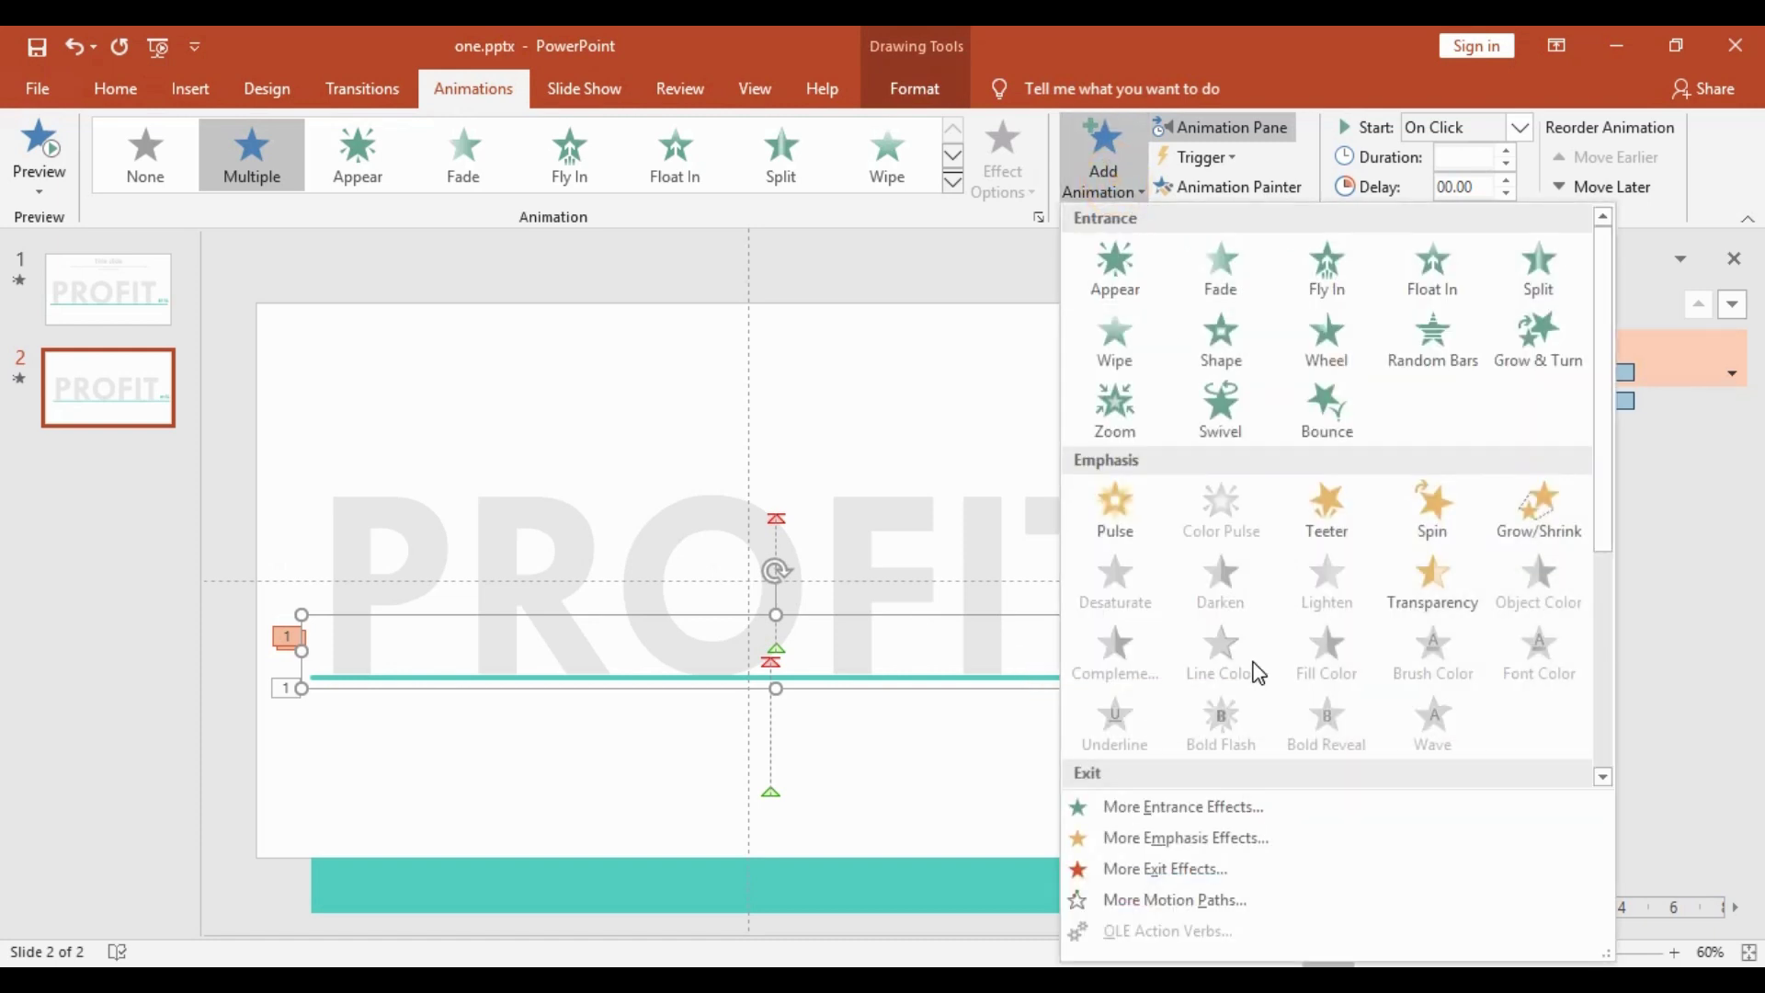
scroll(1257, 674, down, 5)
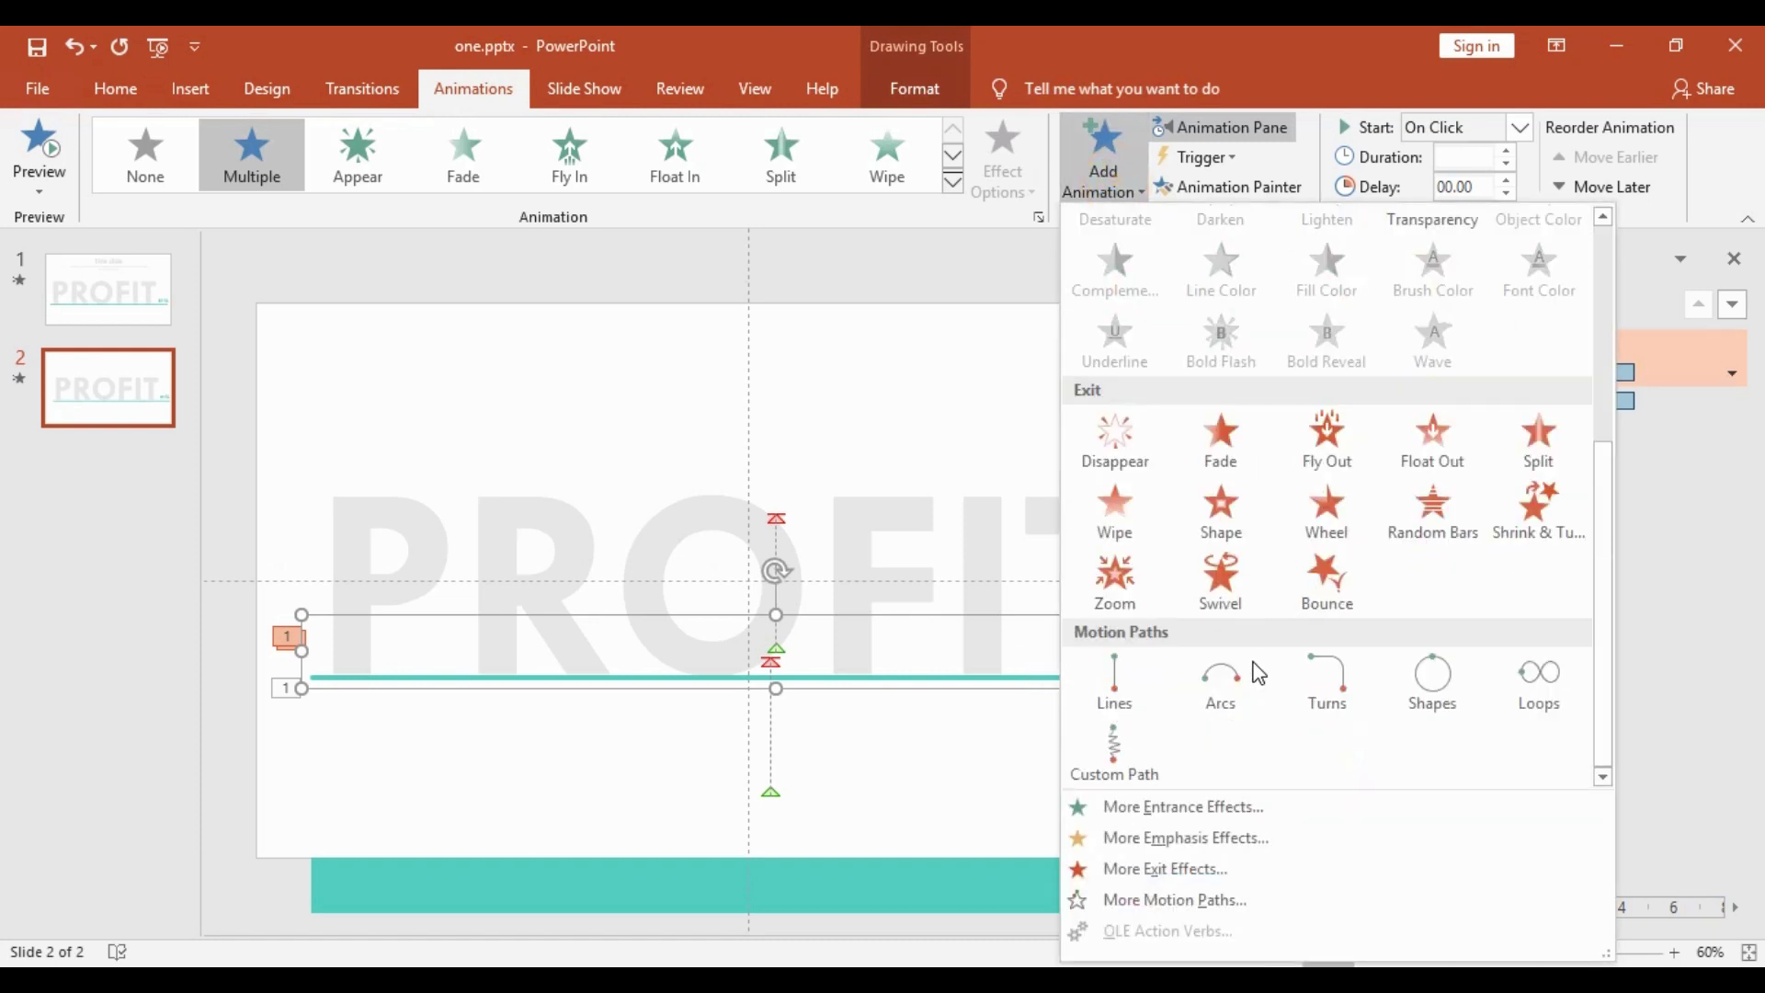
click(1223, 452)
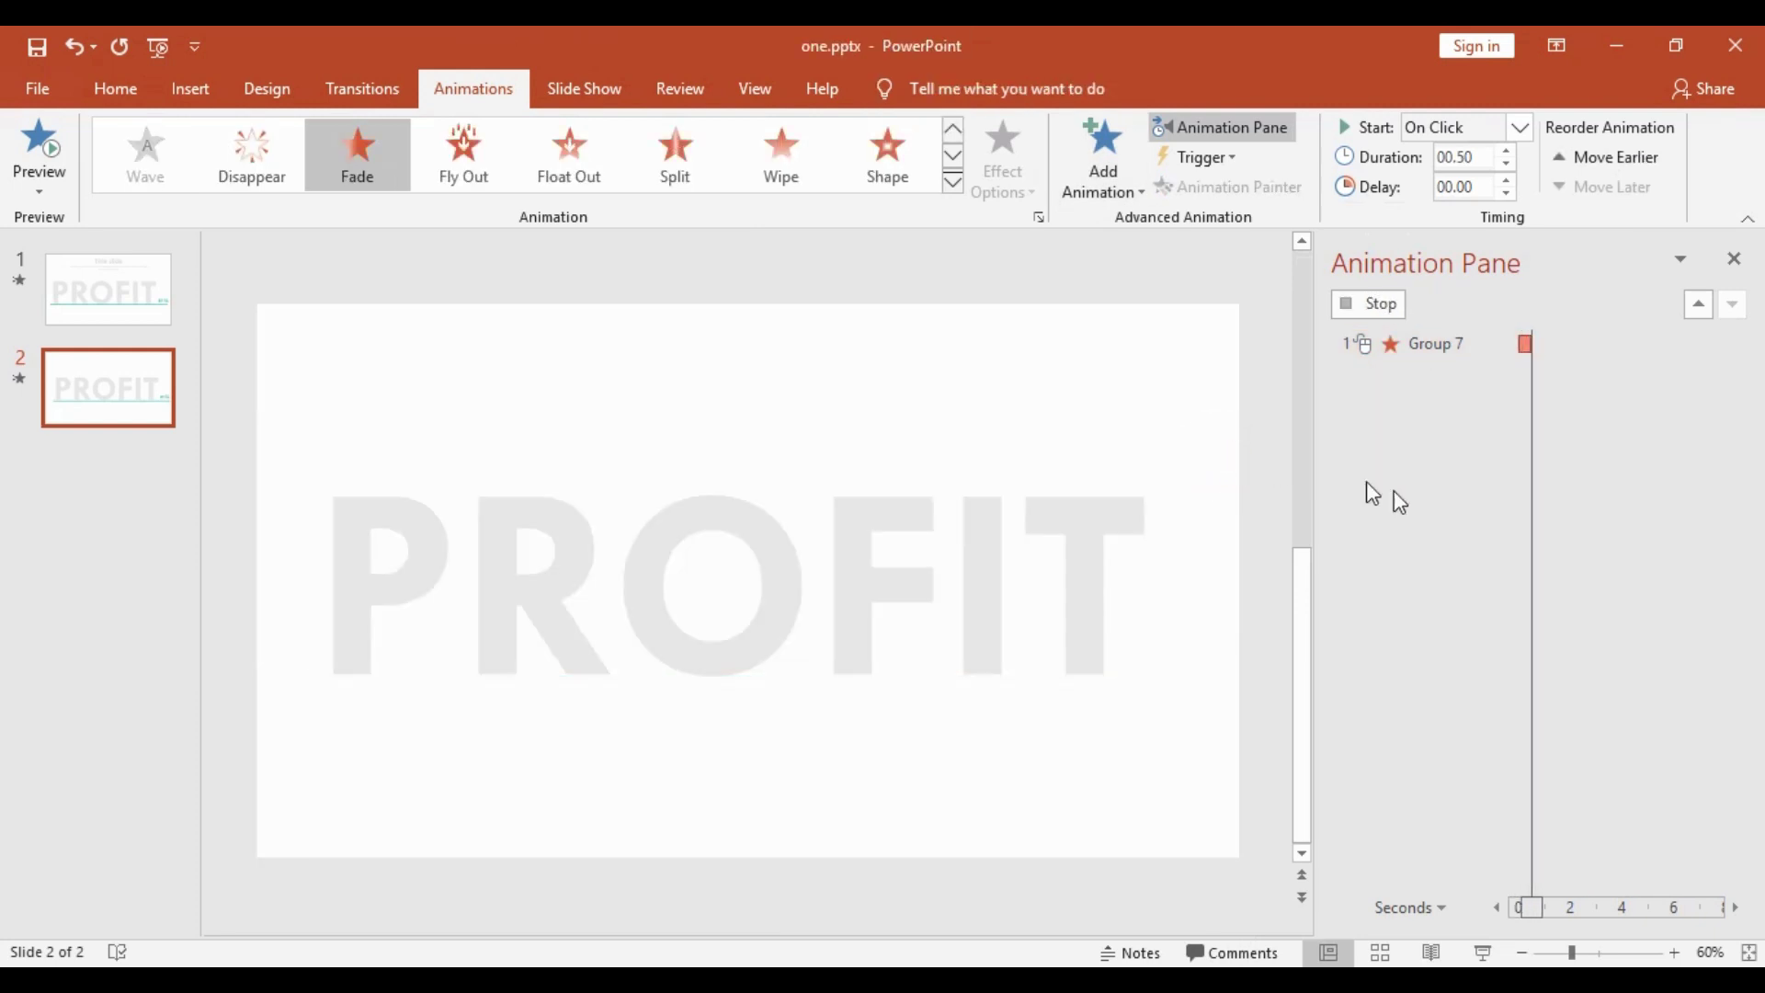
right_click(1583, 429)
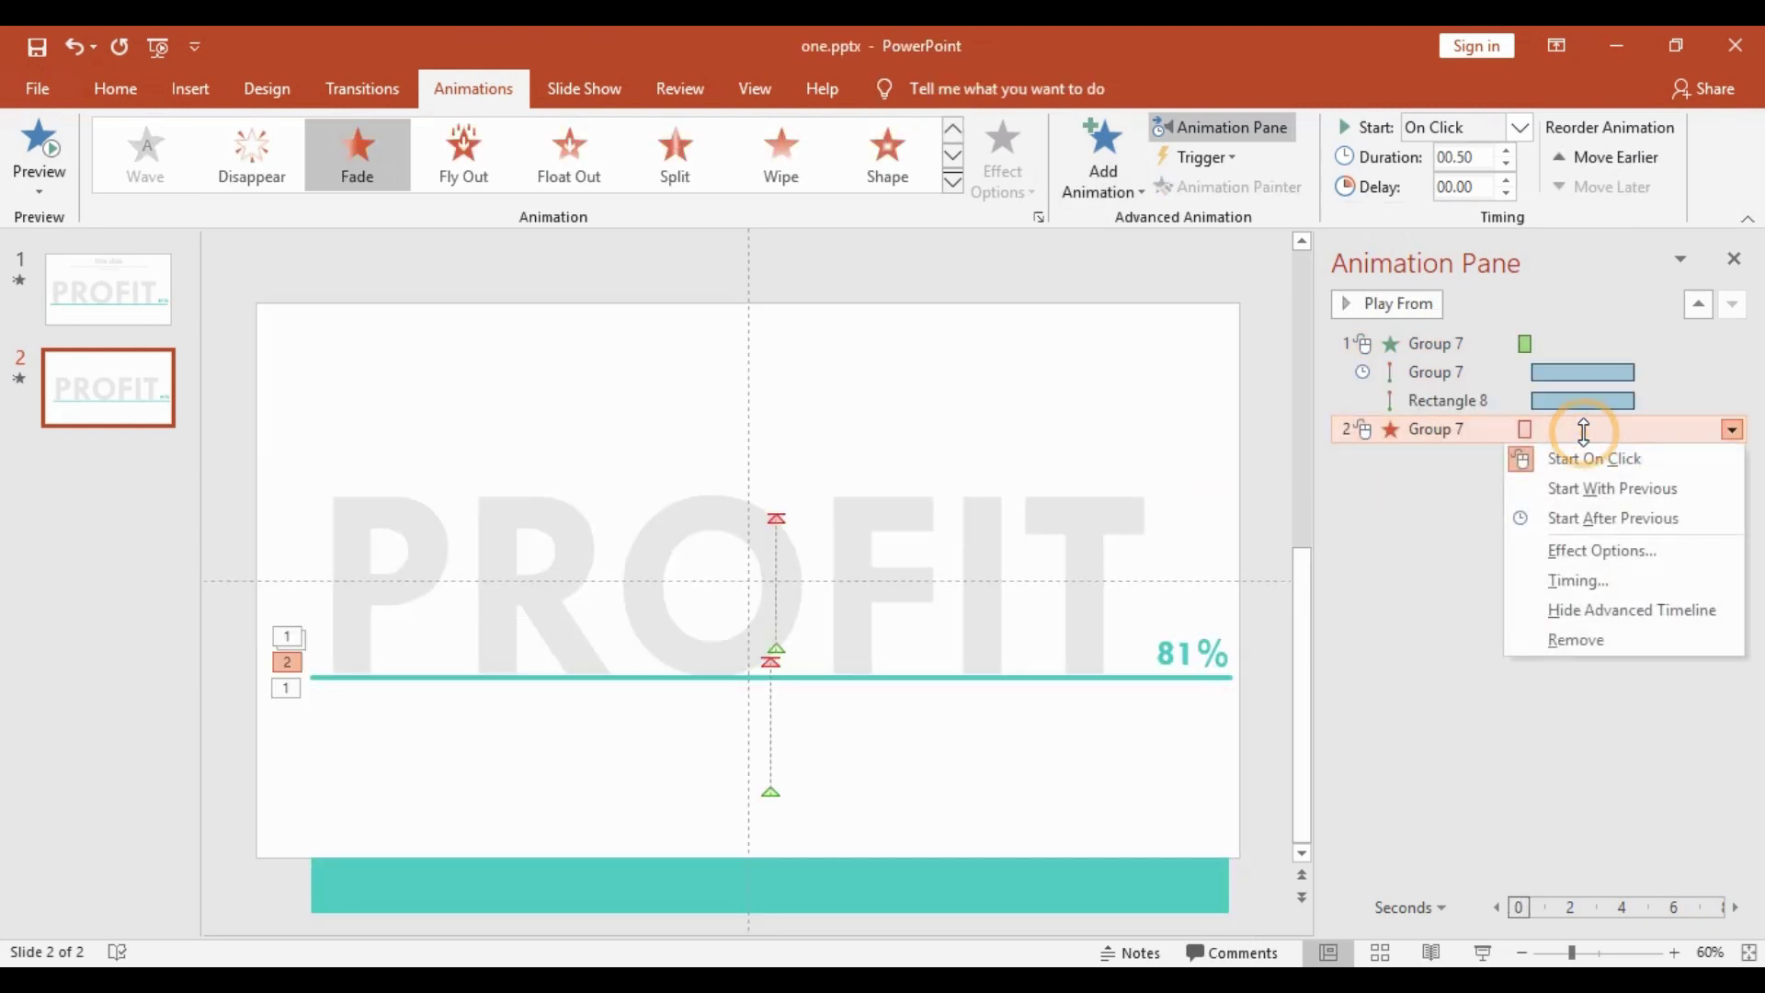
click(1618, 518)
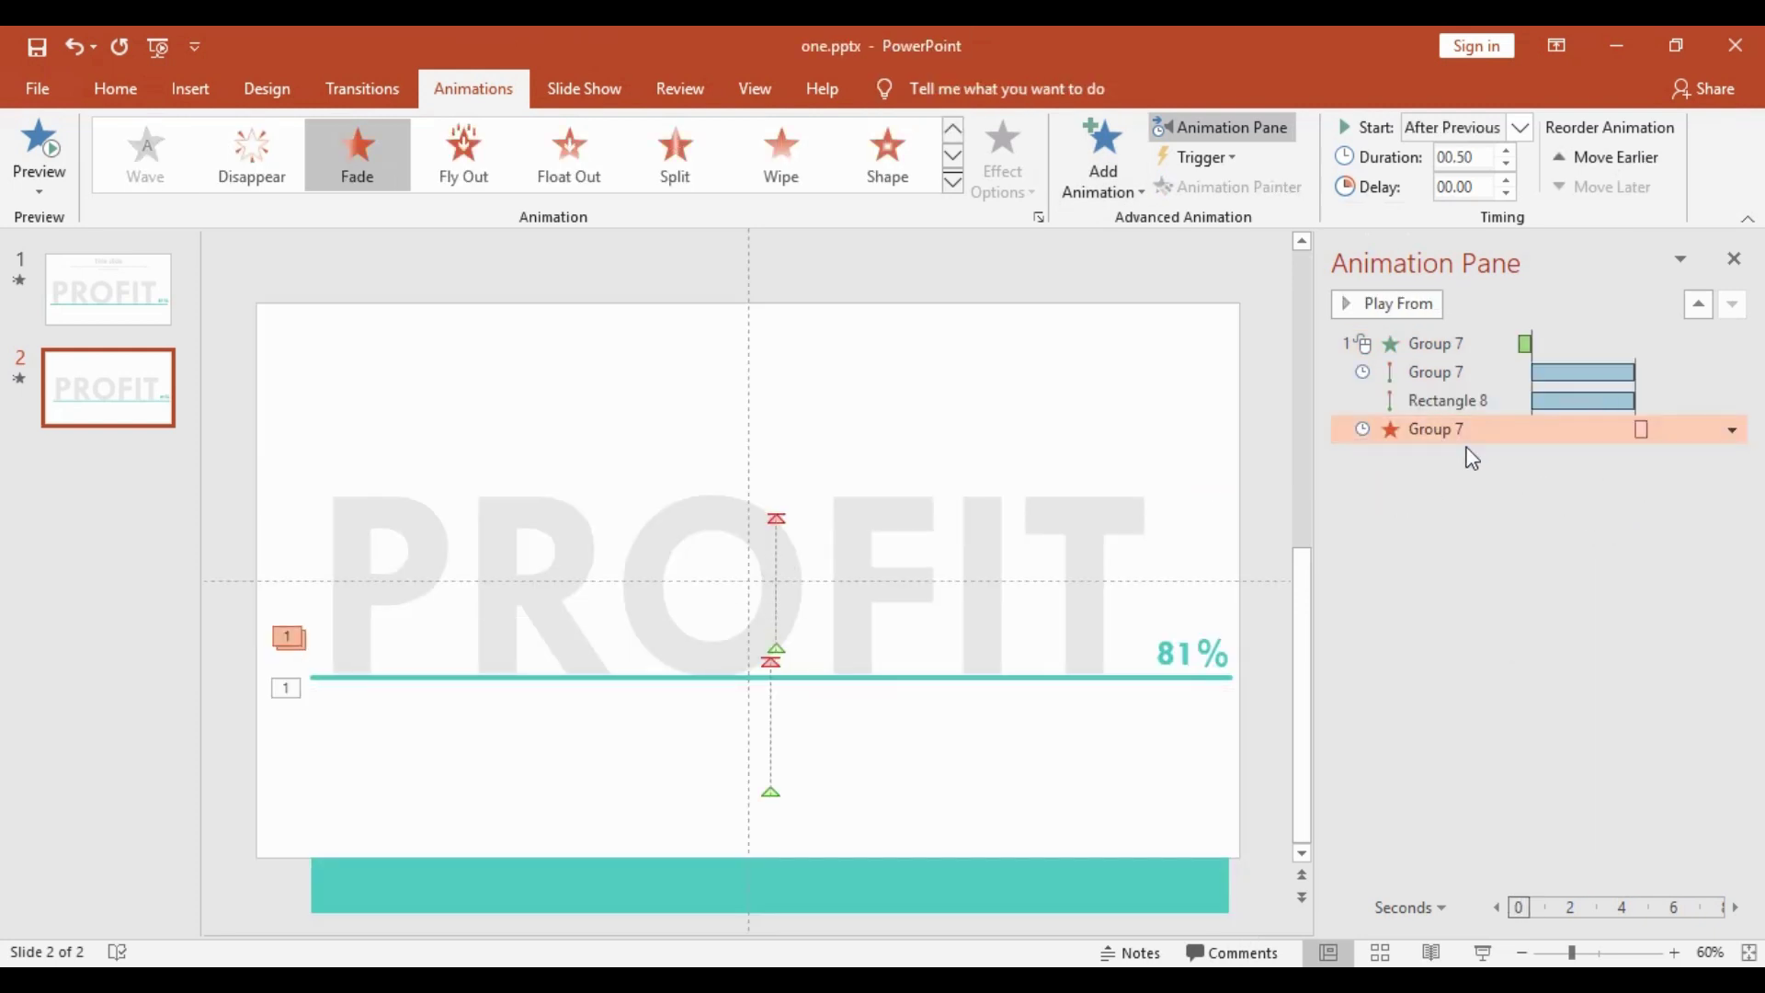